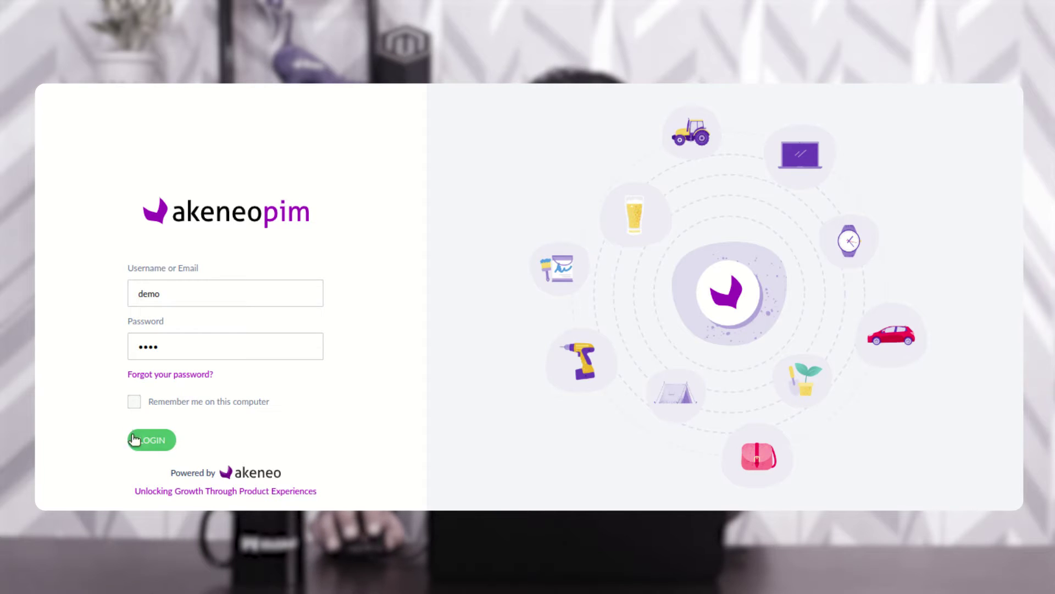
- Log in with the credentials already filled in, dismiss the saved-password warning and decline to save the password
left_click(152, 444)
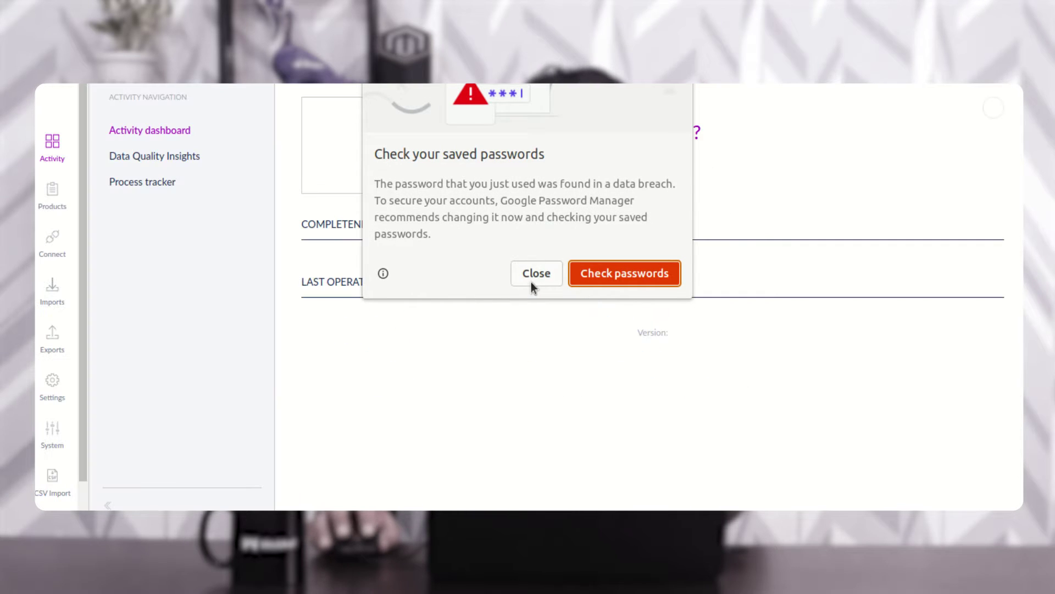
left_click(532, 278)
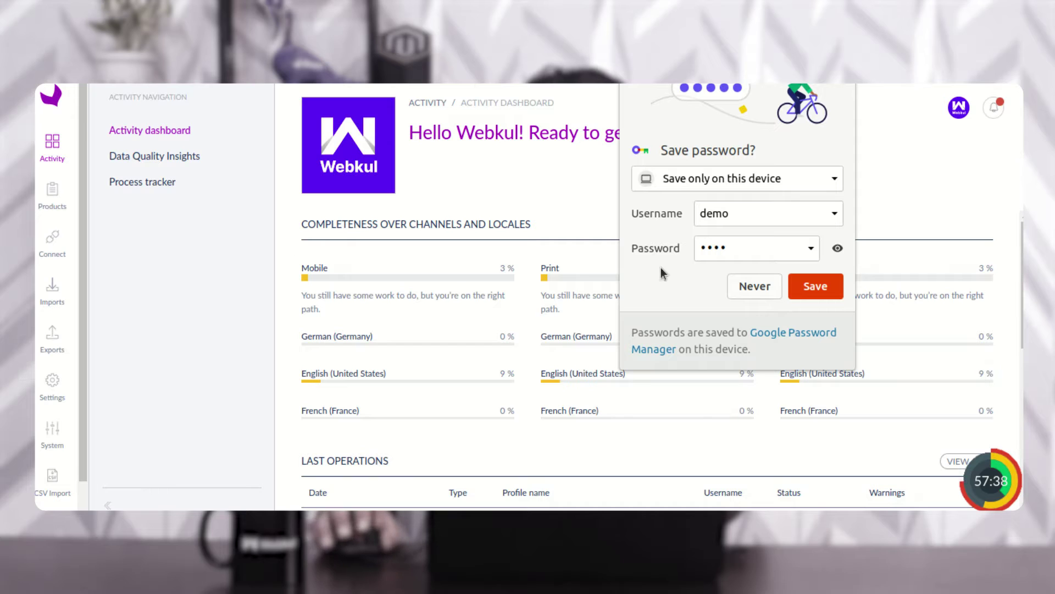
left_click(754, 287)
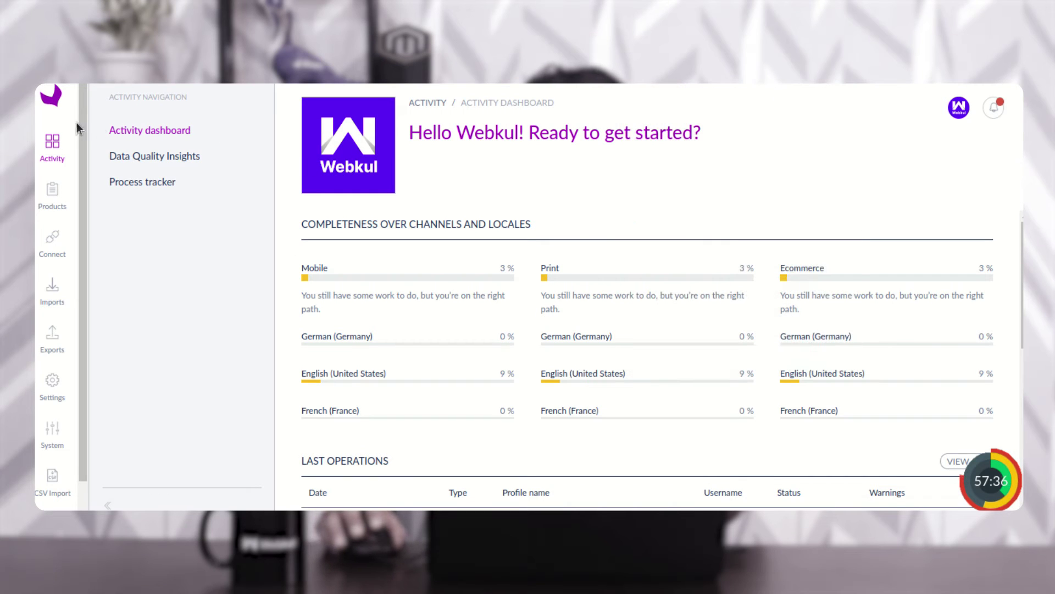
- Open the mapping templates of the CSV Import connector
left_click_drag(81, 114, 88, 160)
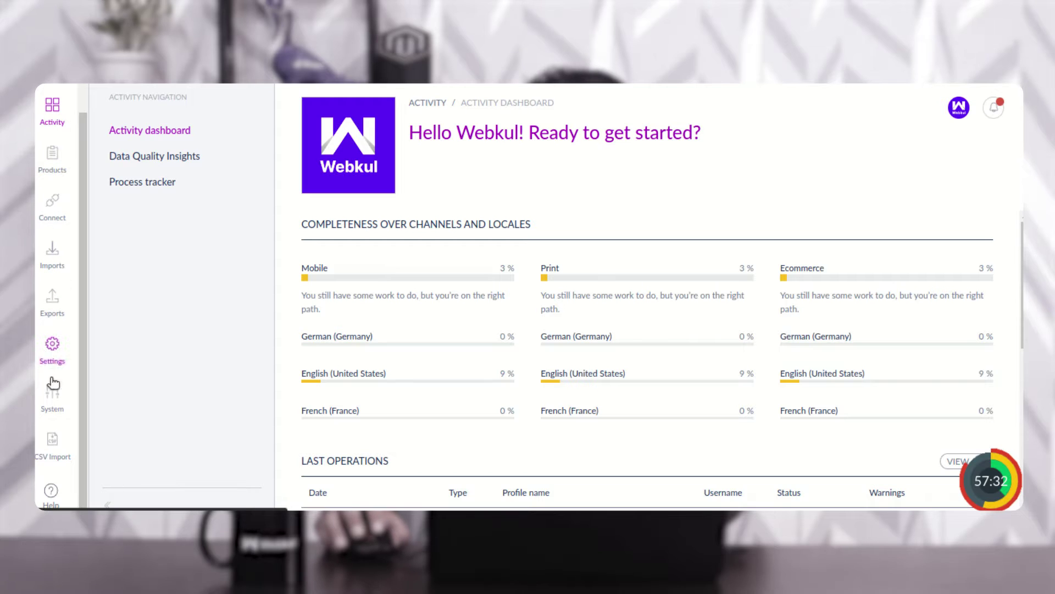
left_click(69, 441)
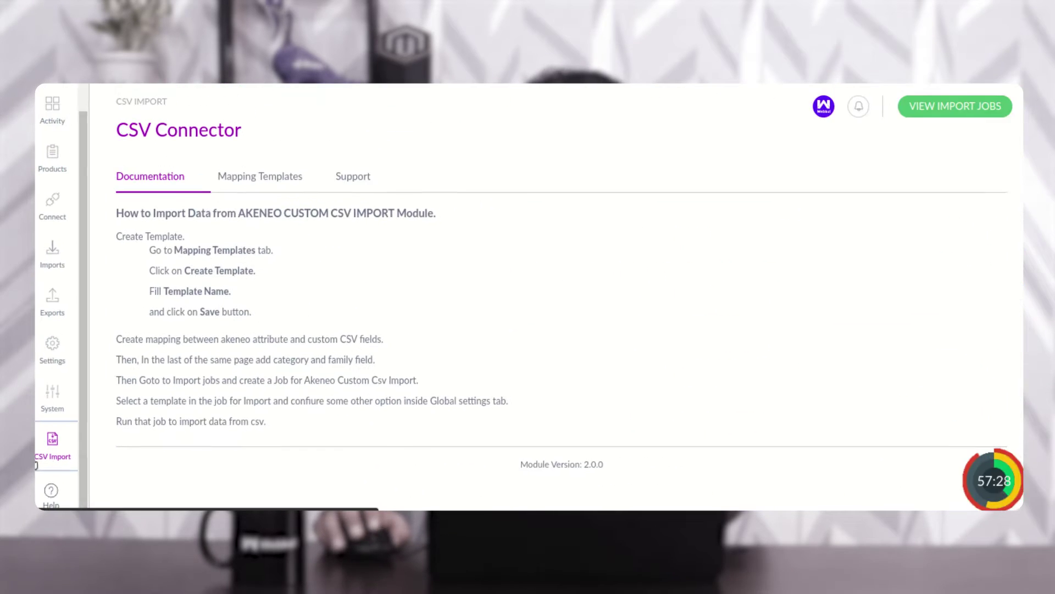
left_click_drag(116, 133, 241, 135)
left_click(277, 193)
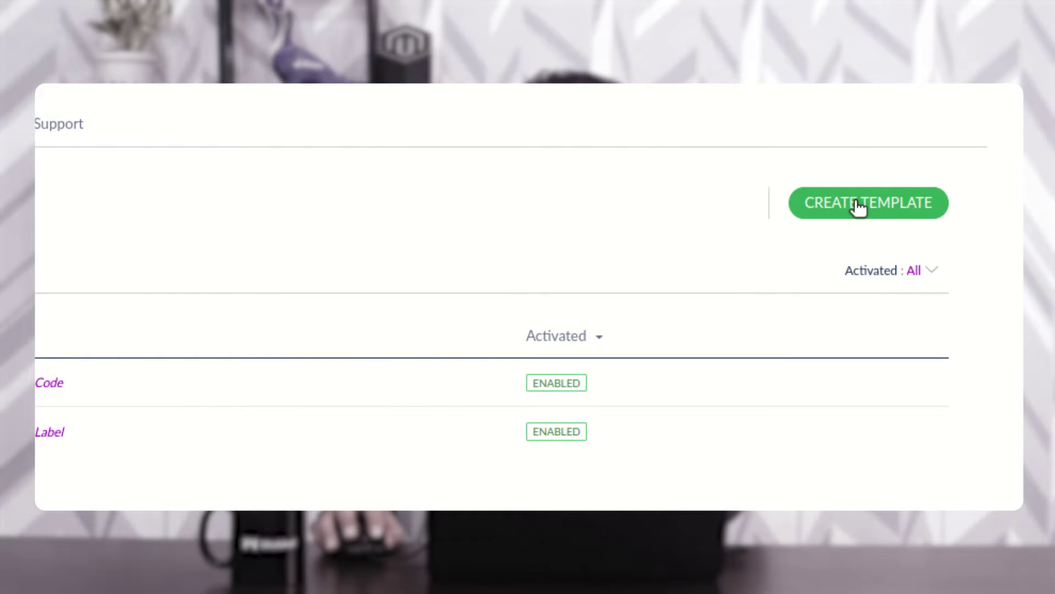
- Create and save a new mapping template named "test template"
left_click(858, 206)
left_click(490, 319)
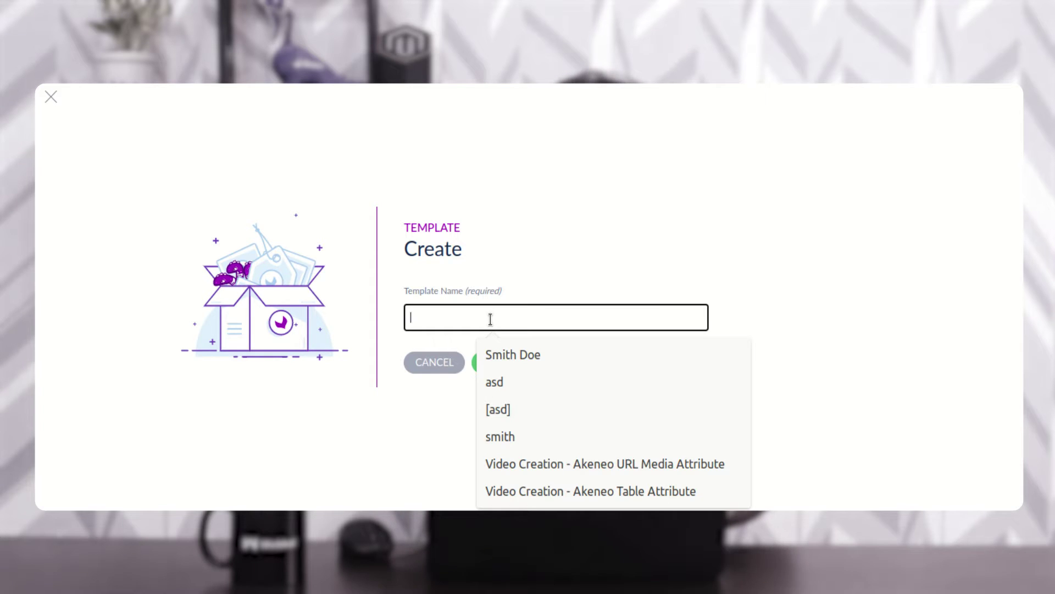
type("test template")
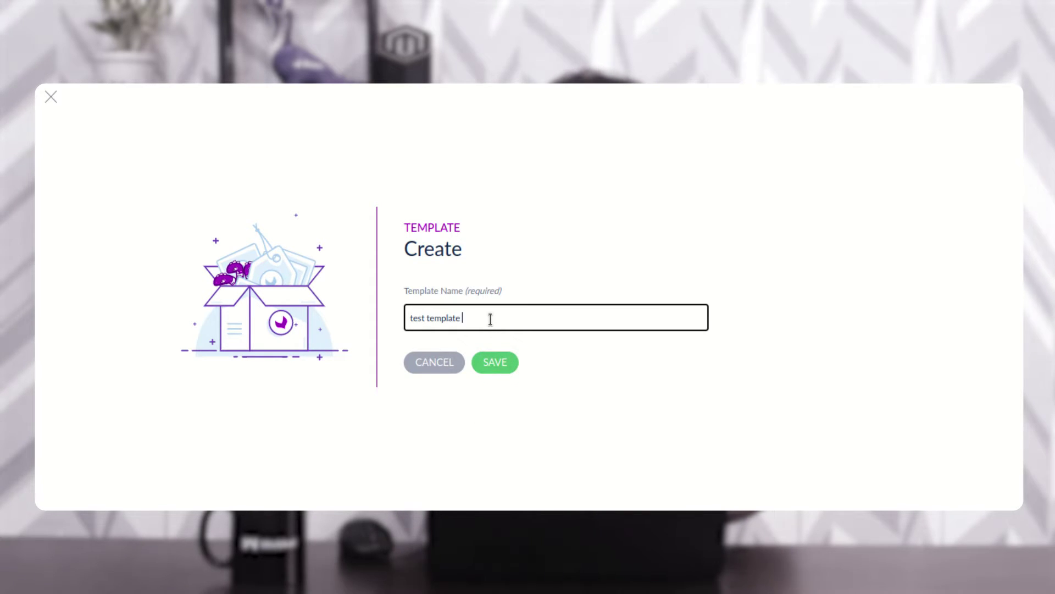
left_click(497, 363)
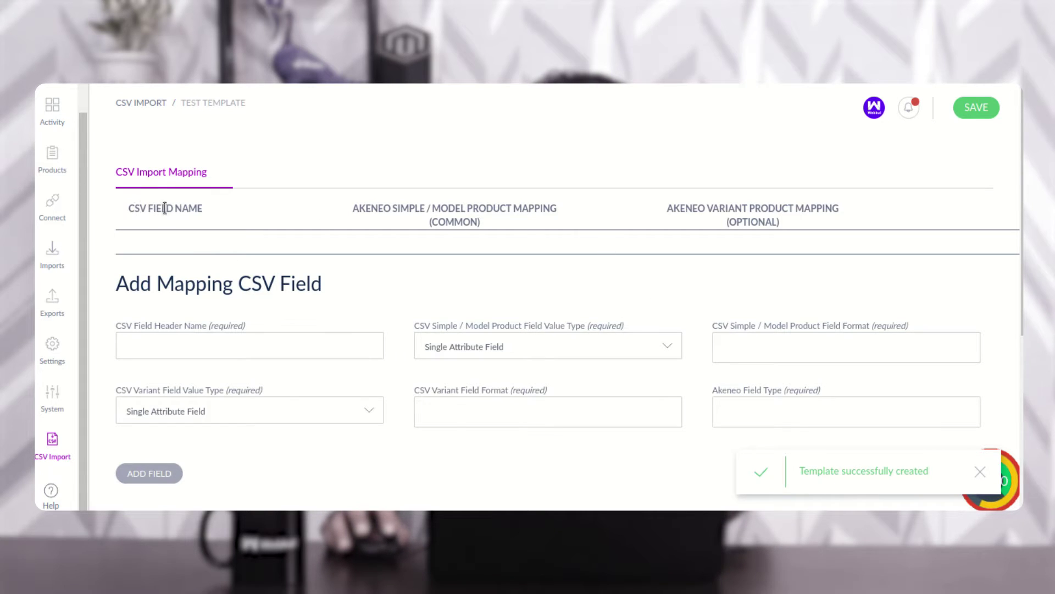
left_click_drag(235, 172, 113, 170)
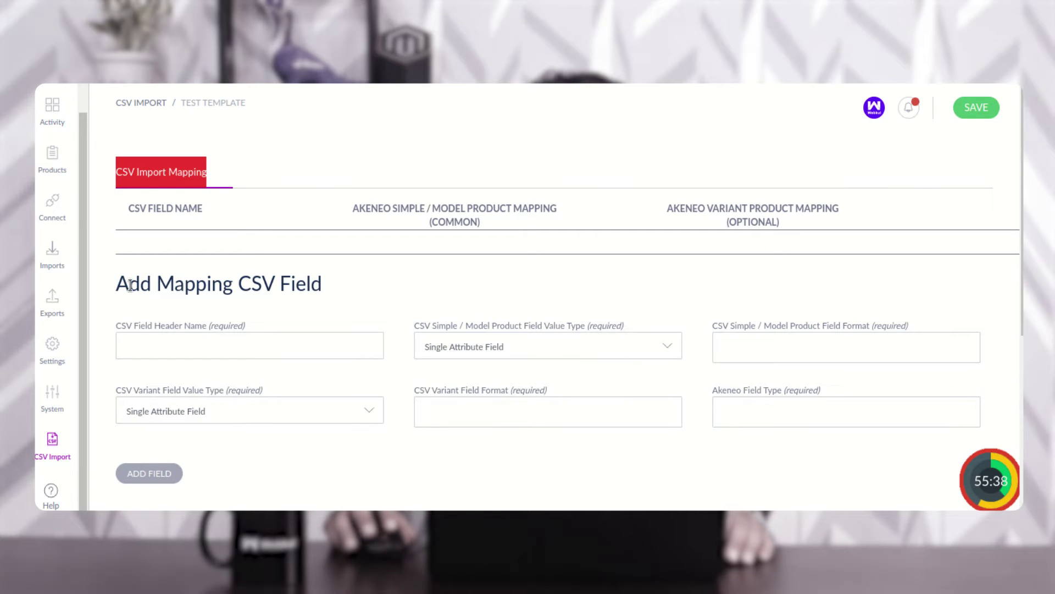
left_click_drag(122, 284, 317, 284)
left_click(359, 283)
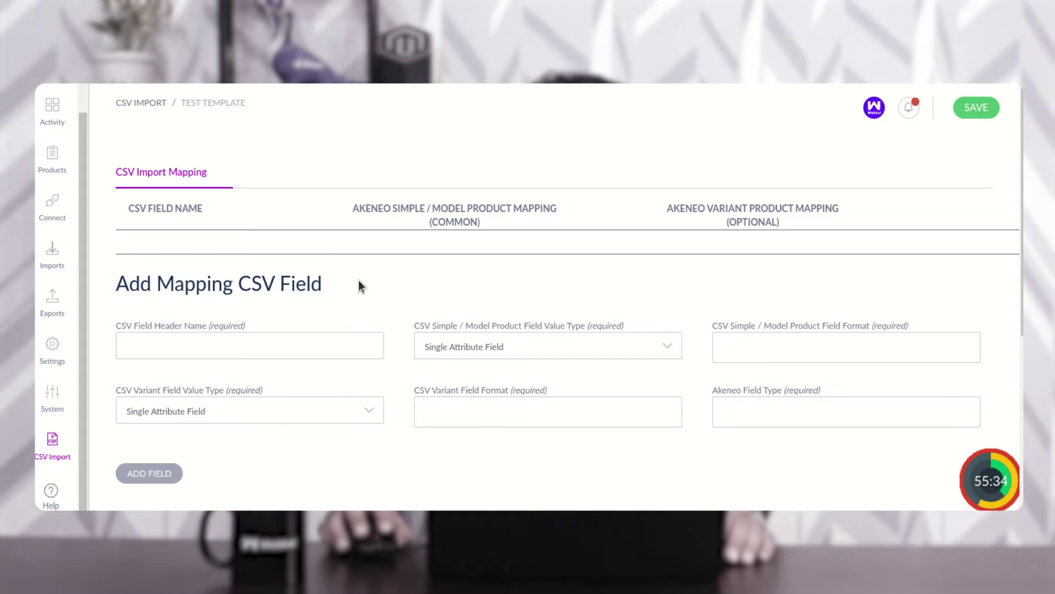
- Enter SKU as the CSV field header name of the new mapping field
scroll(345, 296, "down", 1)
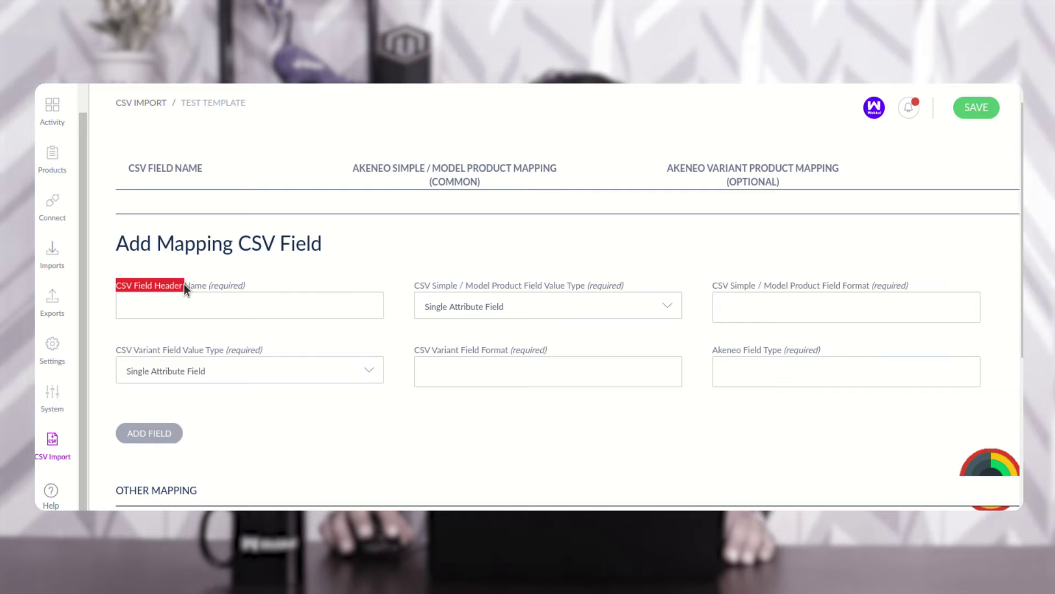
left_click(209, 304)
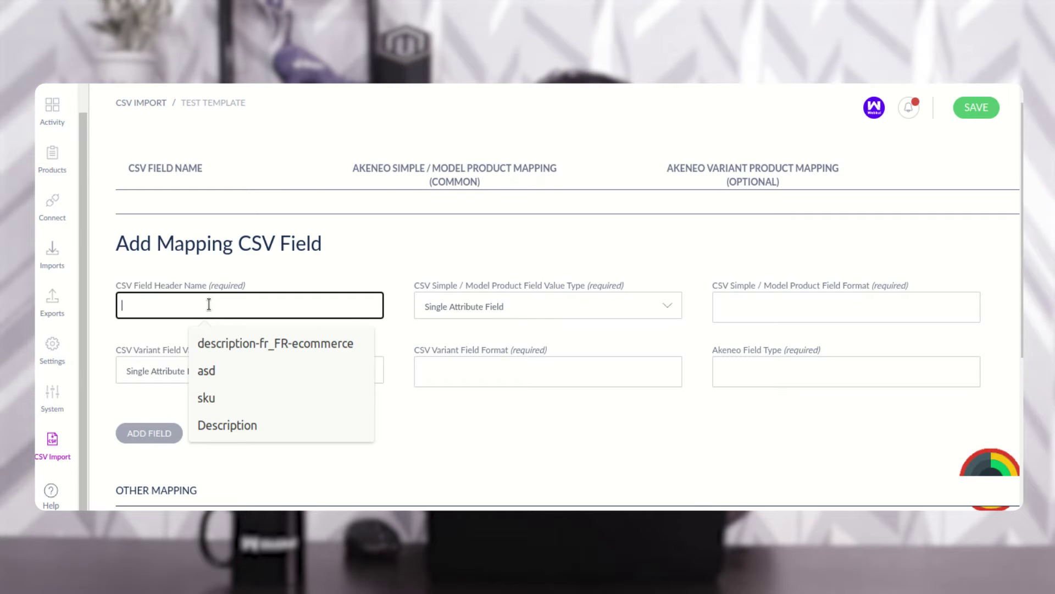
type("sku")
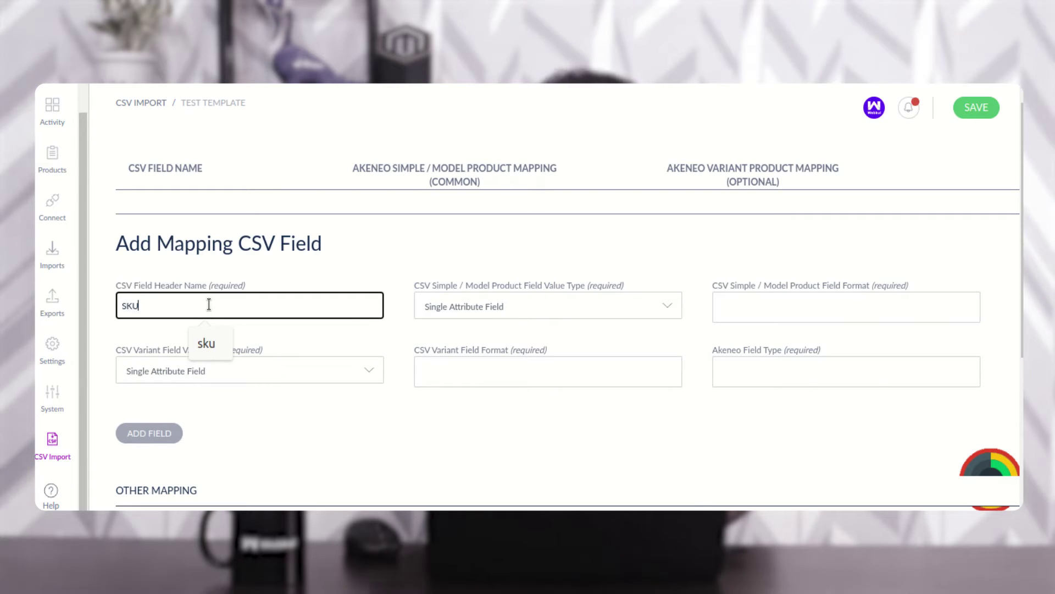
left_click(322, 277)
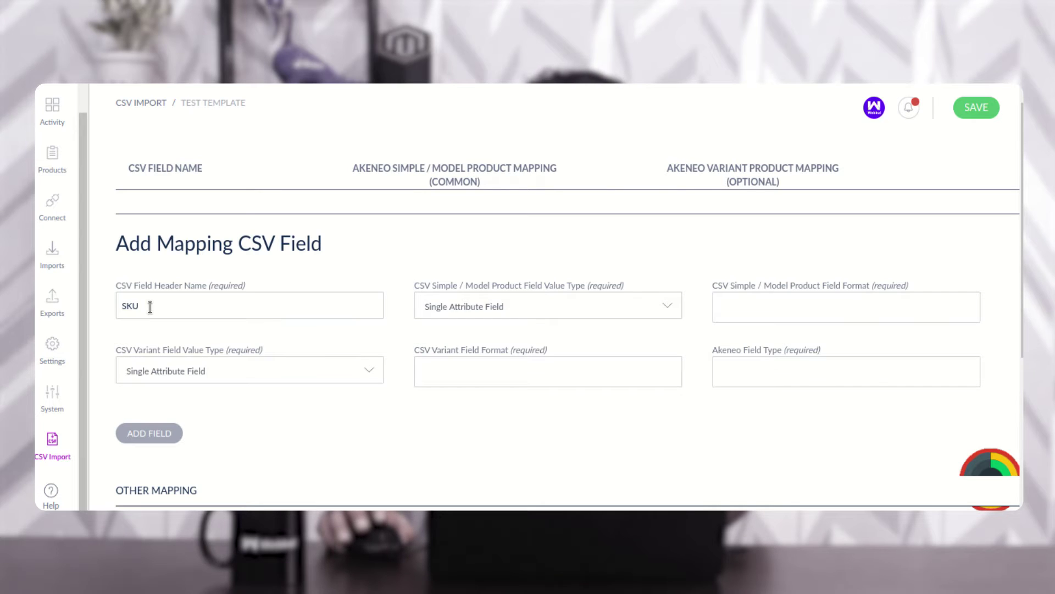
left_click_drag(121, 287, 191, 302)
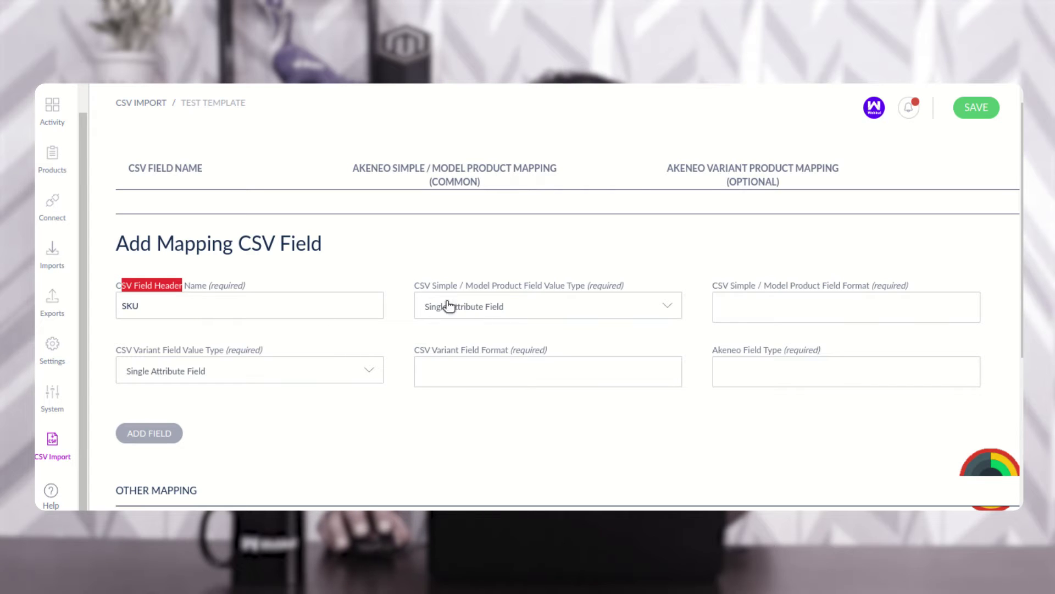
- Set the SKU field's simple/model product value type to Single Attribute Field and its format to Attribute Name
left_click_drag(415, 283, 582, 290)
left_click(538, 308)
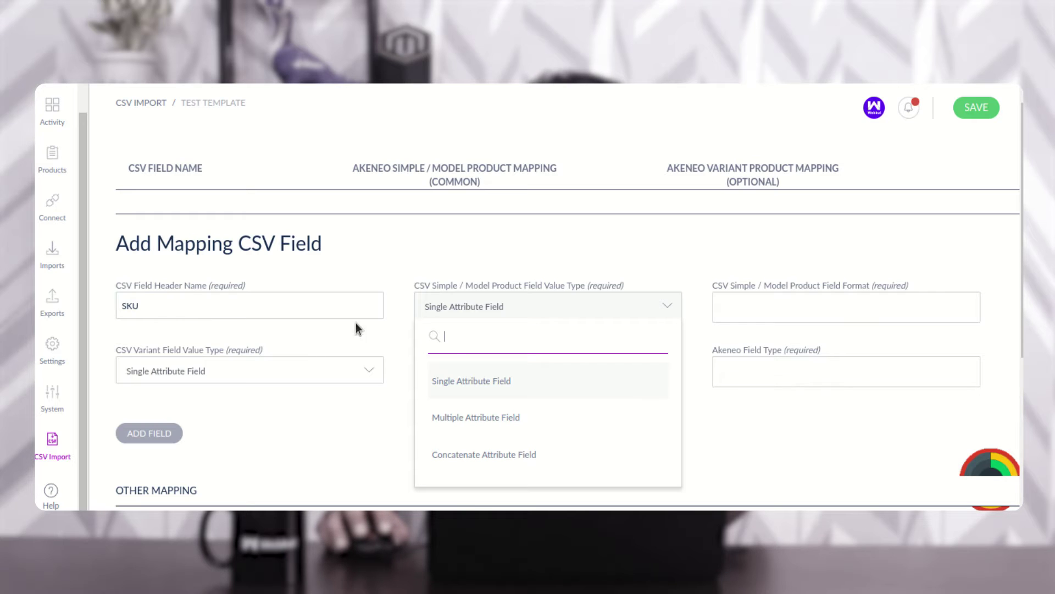
left_click(479, 381)
left_click_drag(730, 285, 865, 292)
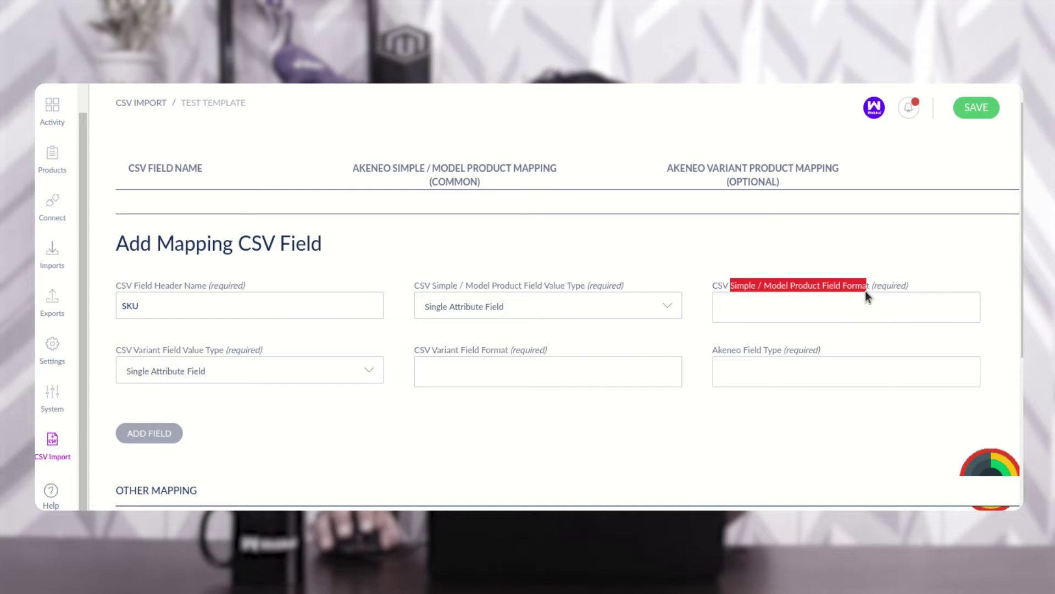
left_click(792, 311)
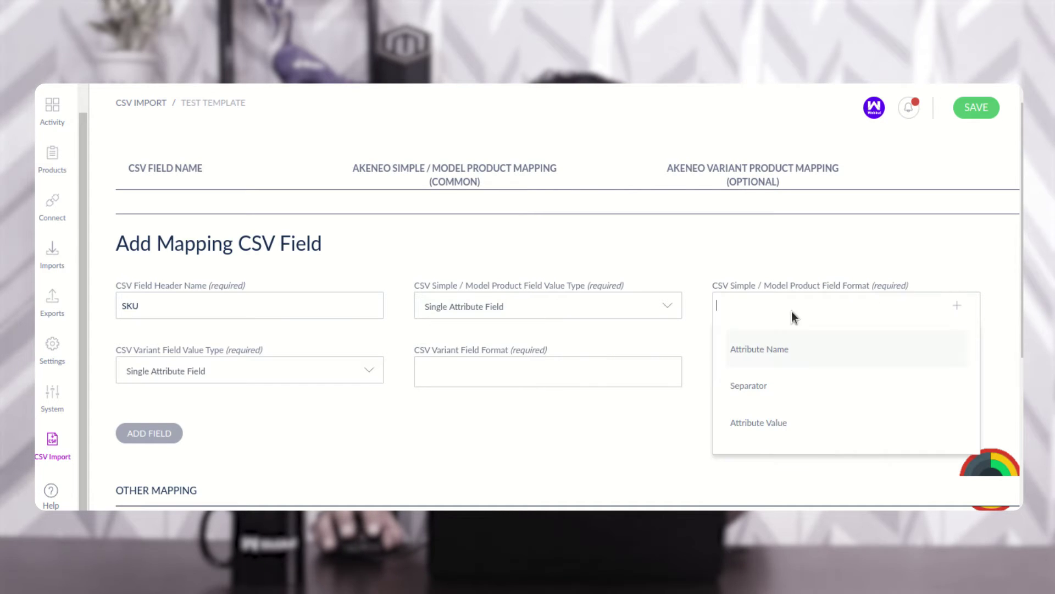
left_click(776, 352)
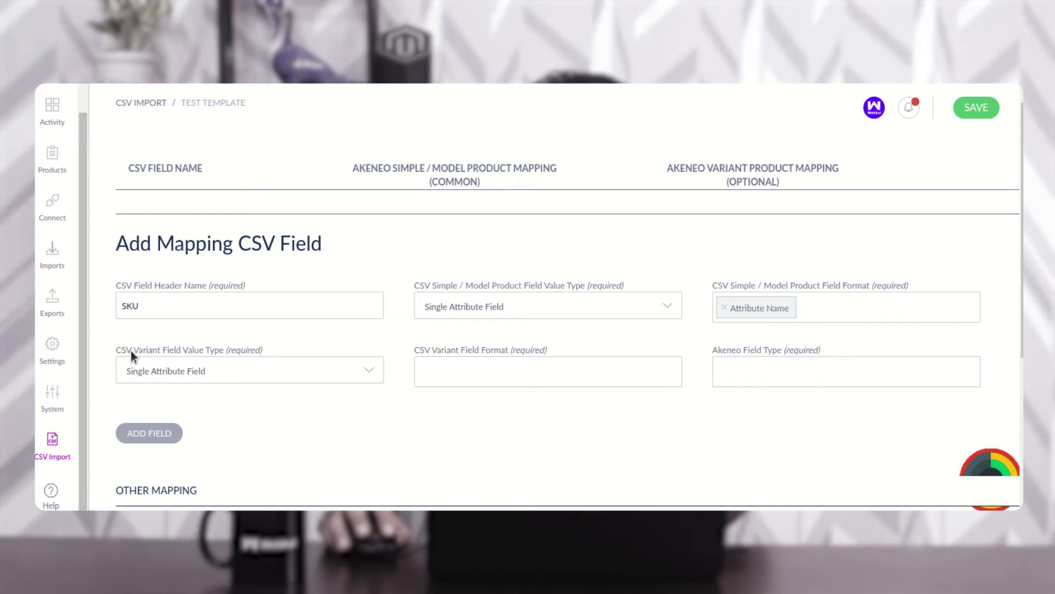
- Set the SKU field's variant value type to Single Attribute Field and its variant format to Attribute Name
left_click_drag(128, 351, 231, 352)
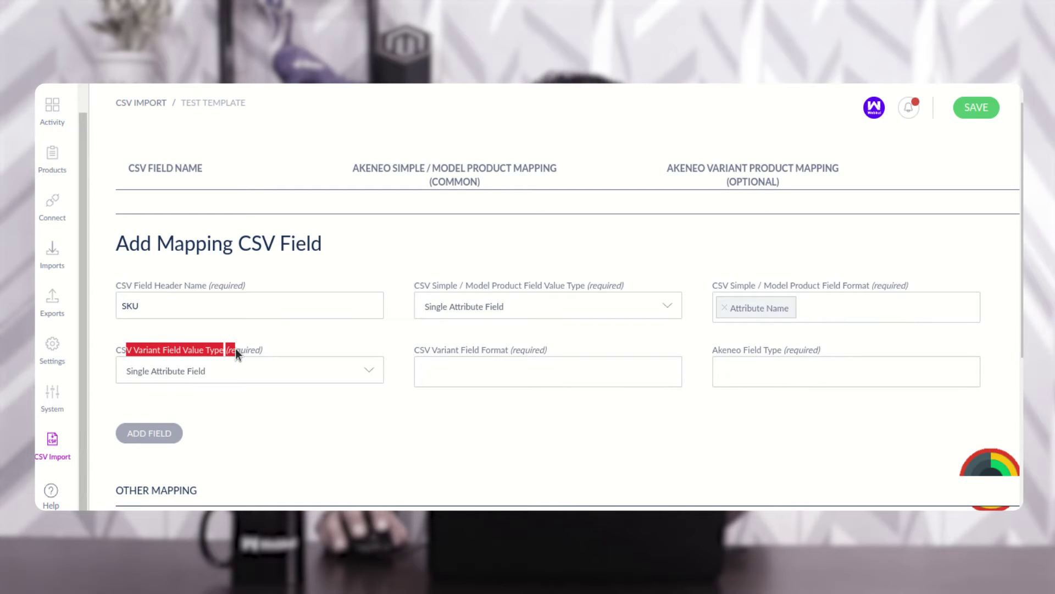
left_click(235, 375)
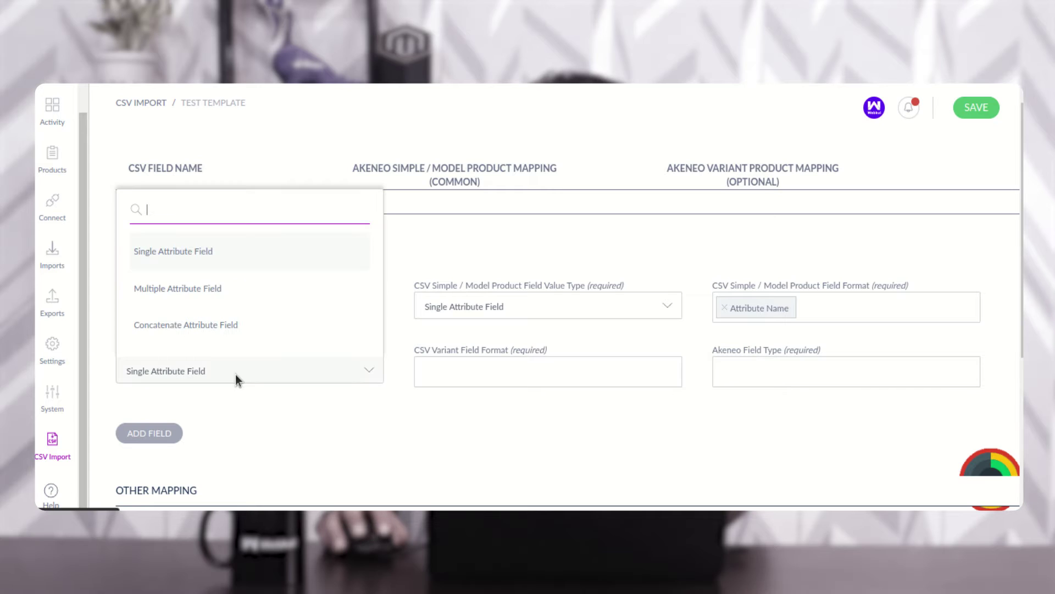
left_click(205, 251)
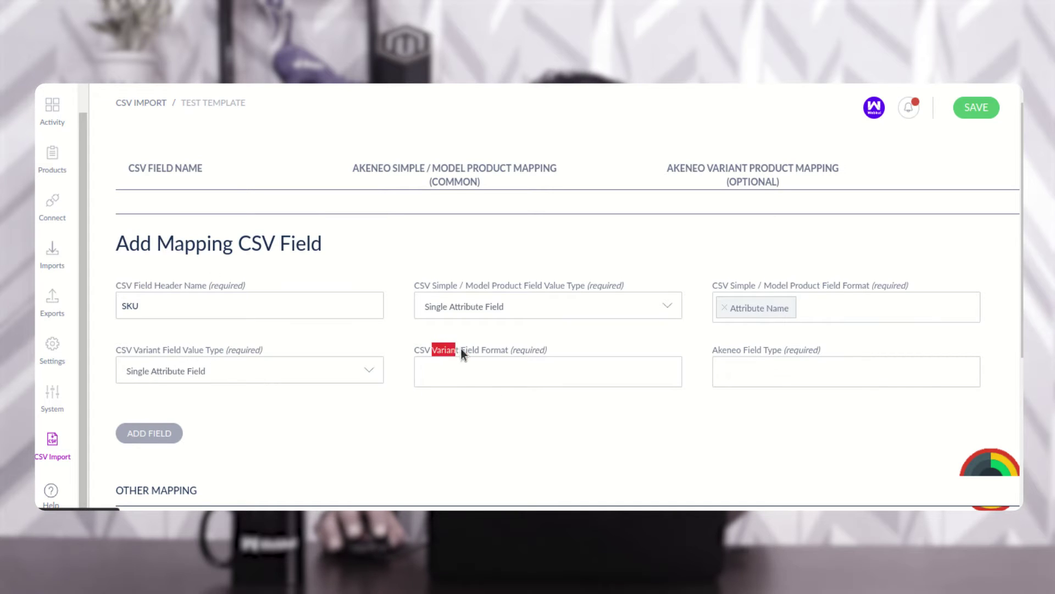
left_click_drag(462, 350, 516, 349)
left_click(514, 378)
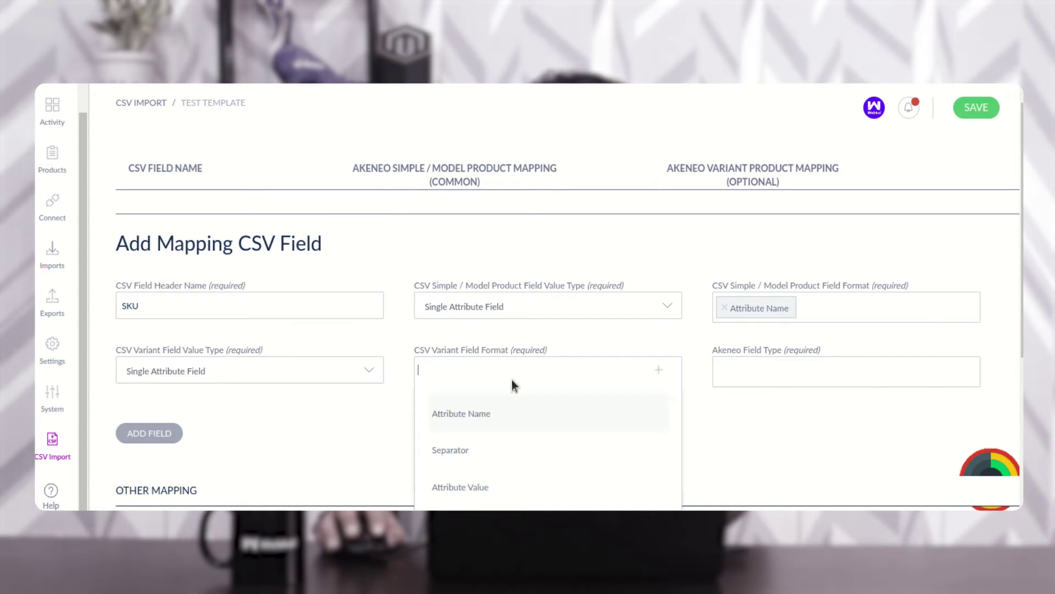
left_click(489, 421)
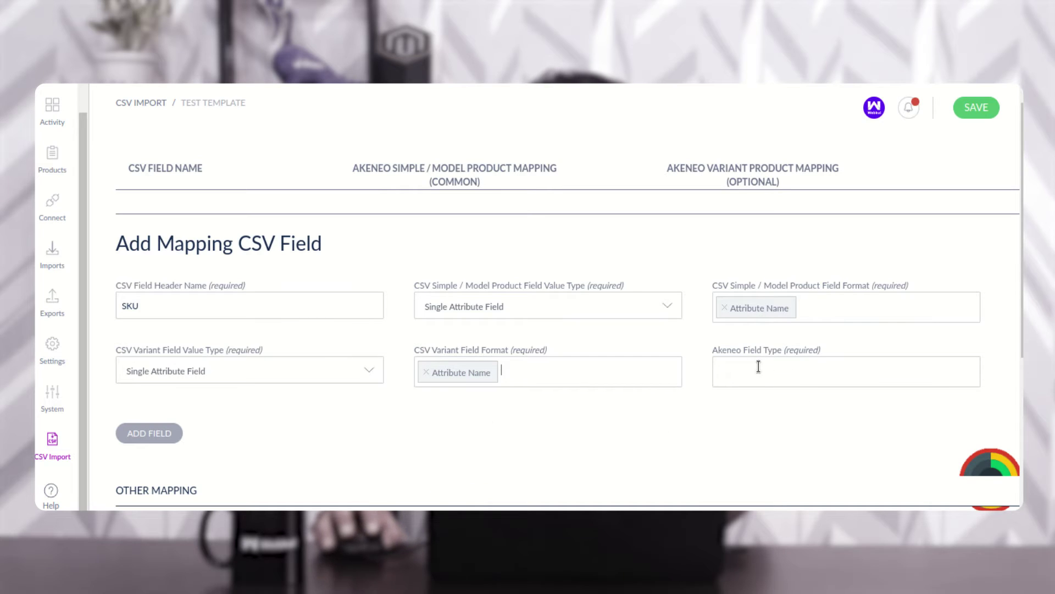
- Choose Identifier as the Akeneo field type and add the SKU field to the mapping
left_click_drag(741, 350, 774, 350)
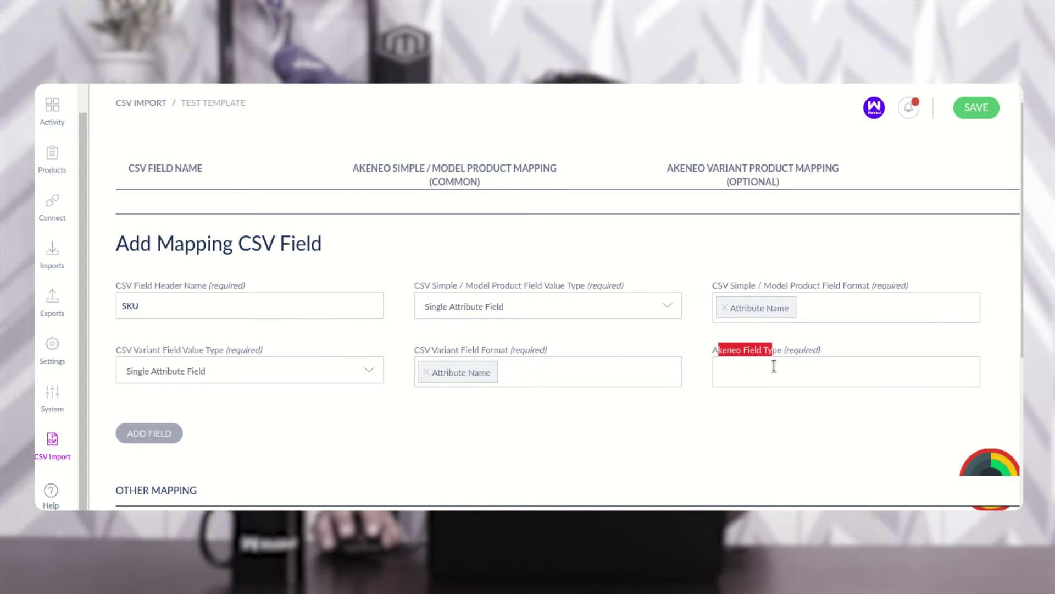
left_click(774, 365)
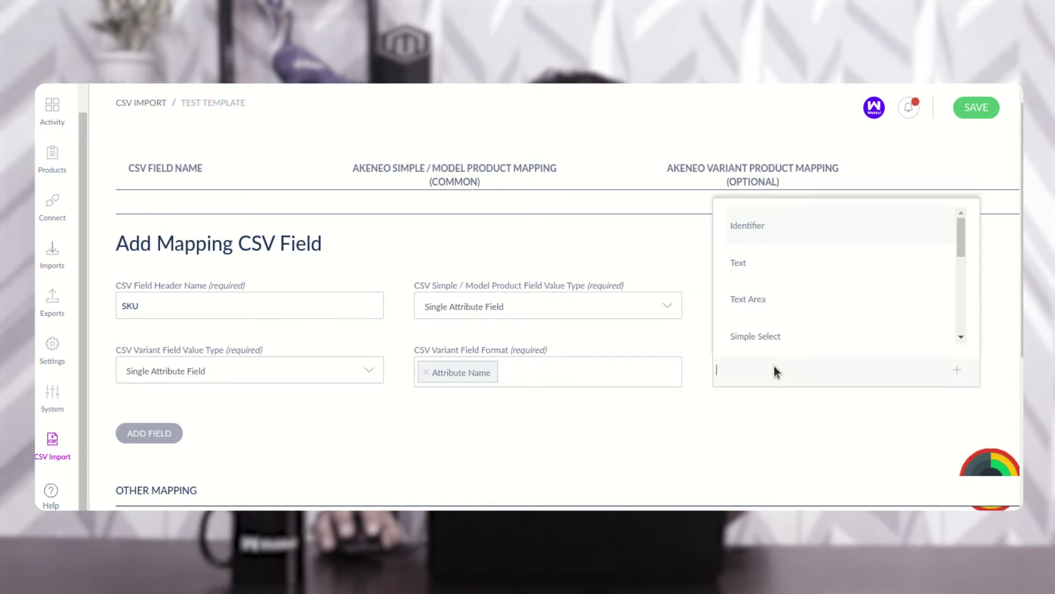
left_click(781, 233)
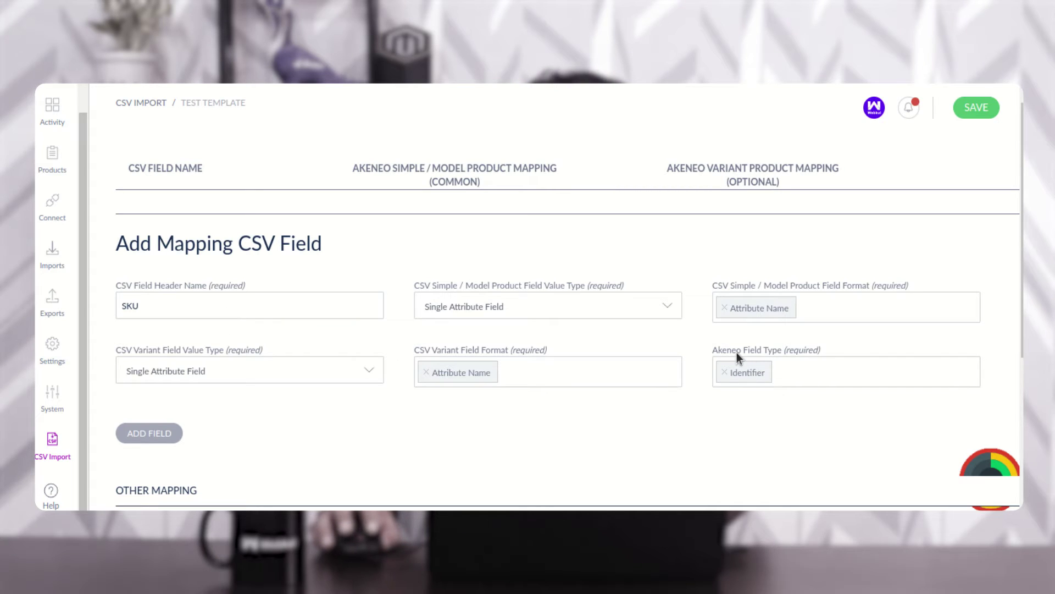
left_click(159, 439)
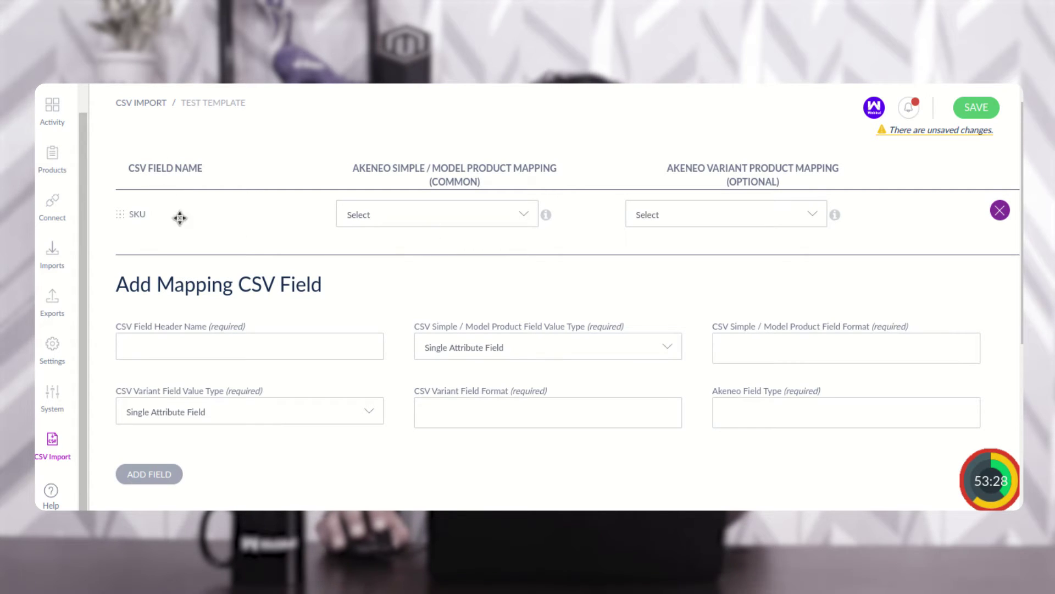
- Map the SKU CSV field to the SKU attribute for both simple/model products and variant products
left_click(432, 215)
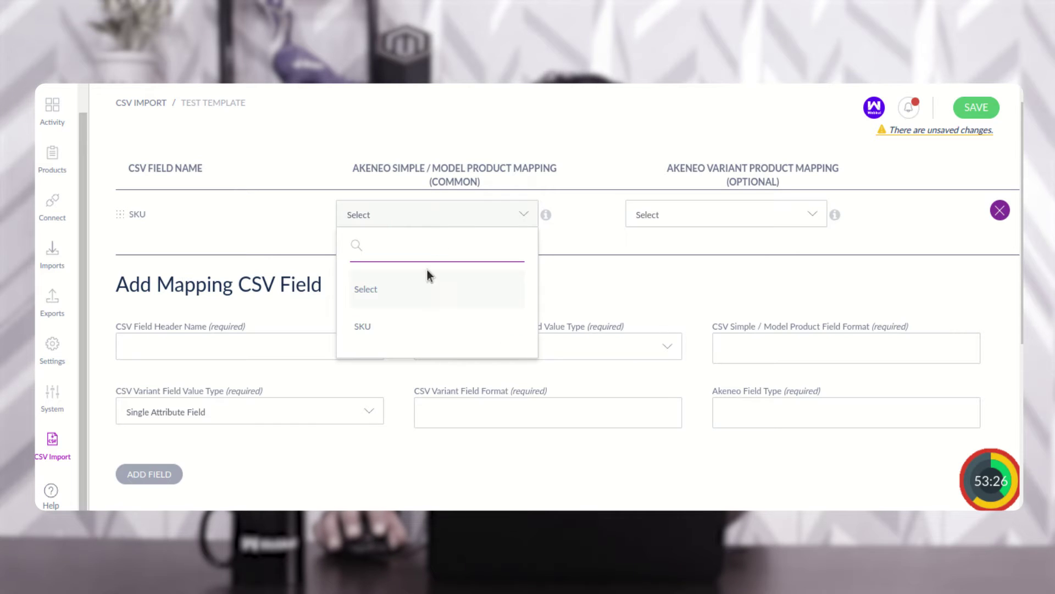
left_click(400, 332)
left_click(711, 218)
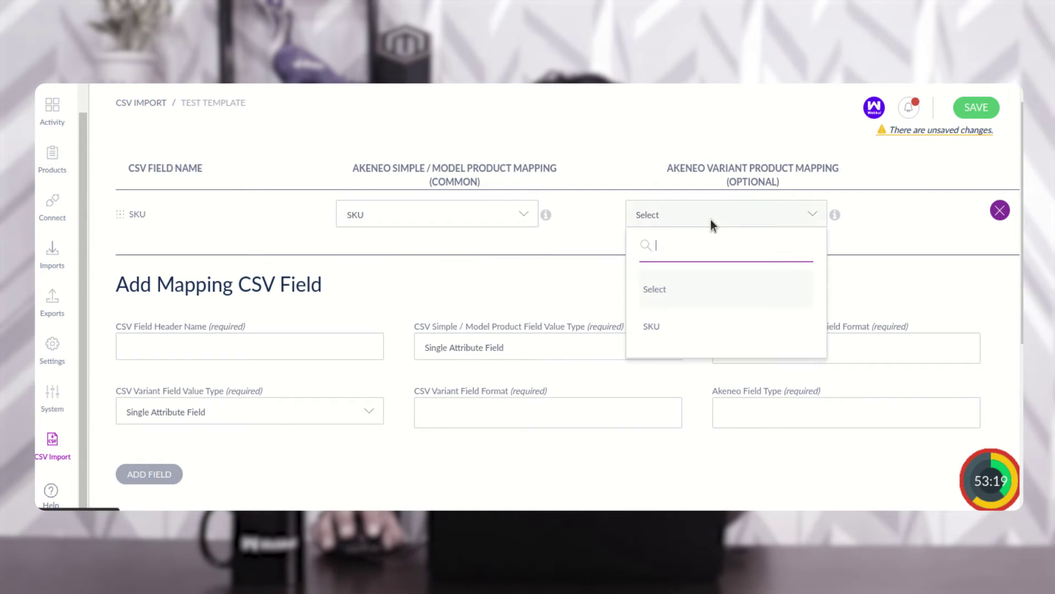
left_click(681, 328)
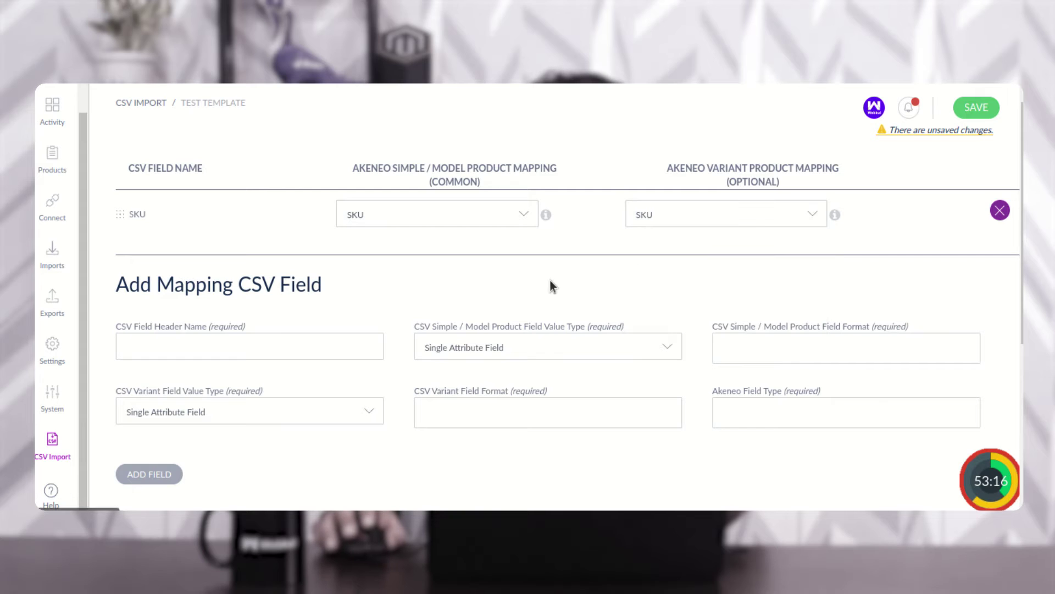
- Enter Name as the new CSV field header and set both its simple/model product format and variant format to Attribute Name
left_click(217, 347)
type("Name")
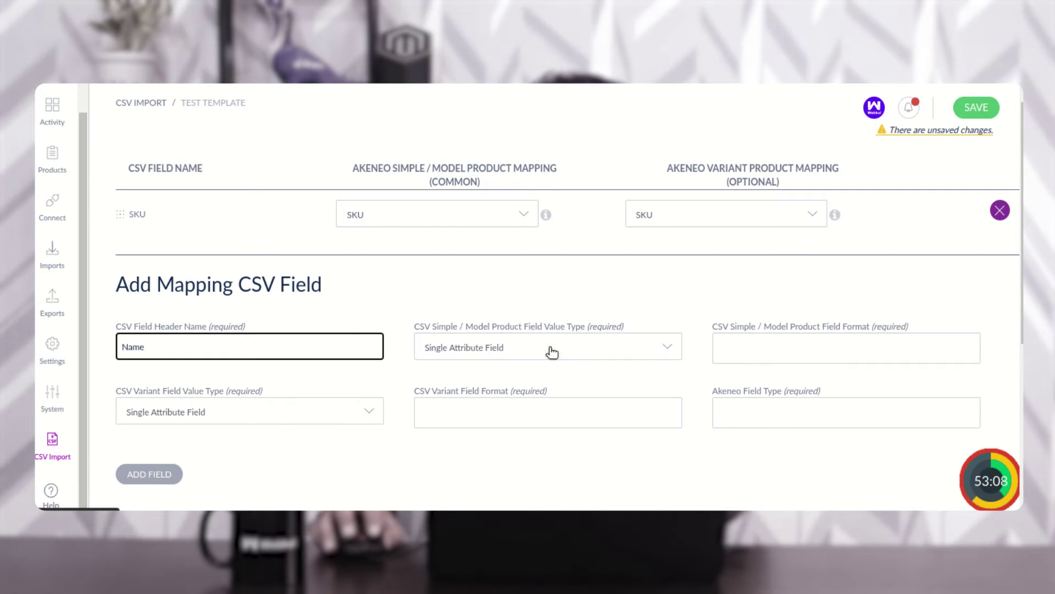
left_click_drag(483, 328, 580, 325)
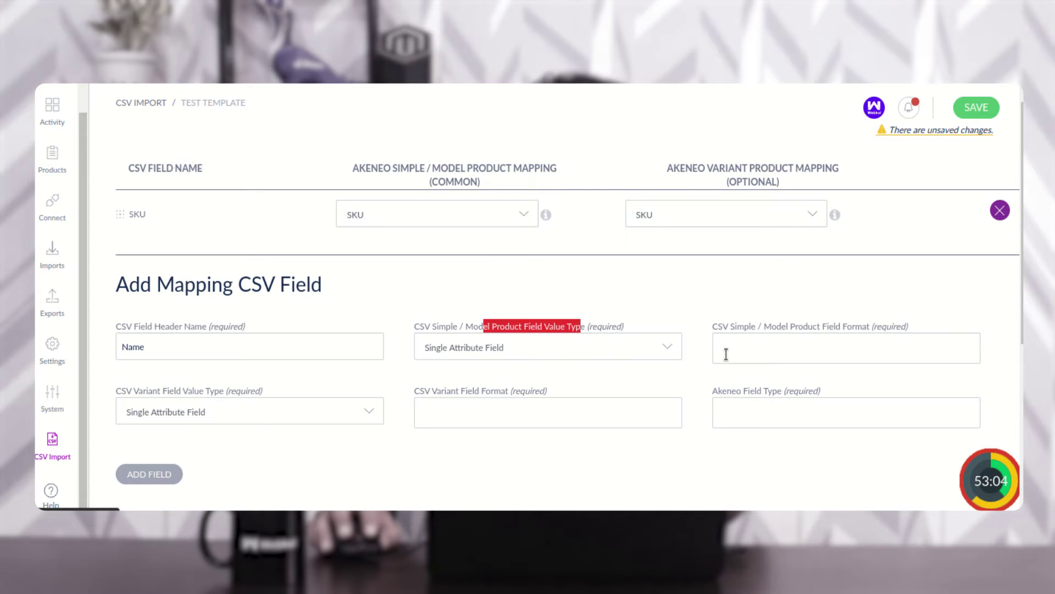
left_click(786, 350)
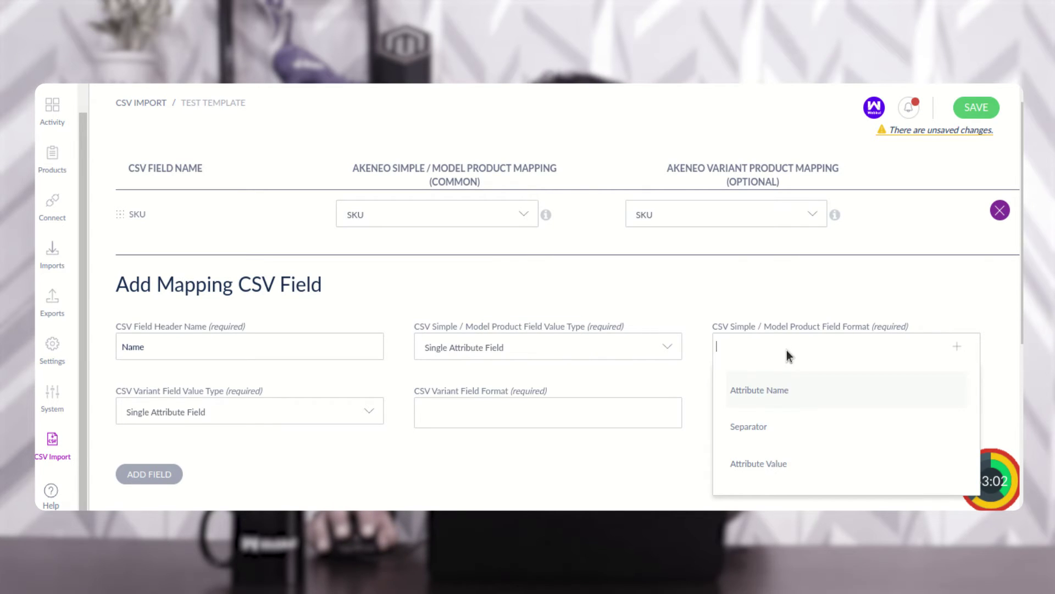
left_click(778, 394)
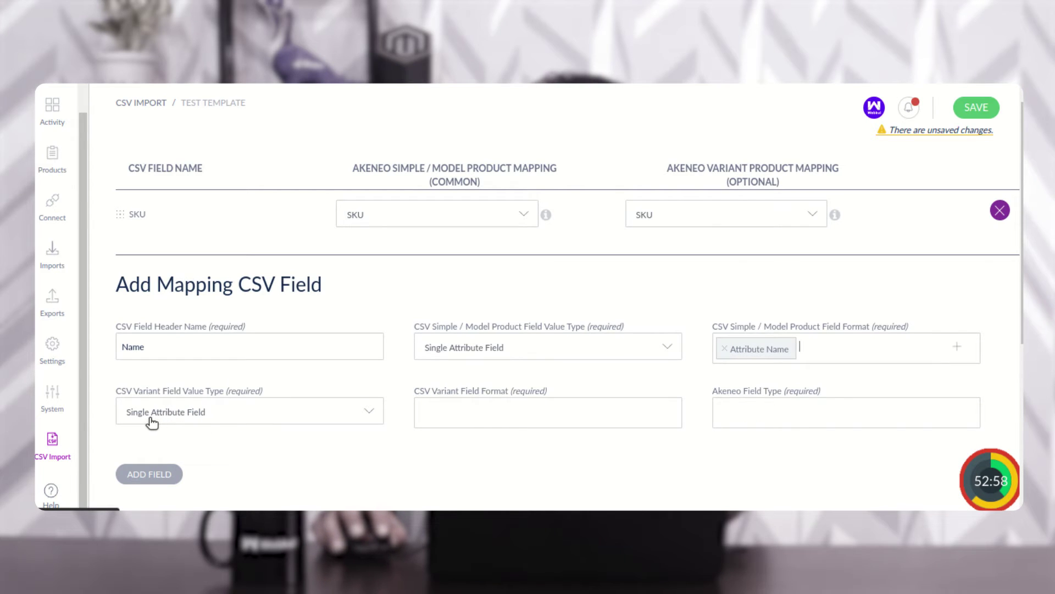
left_click(513, 411)
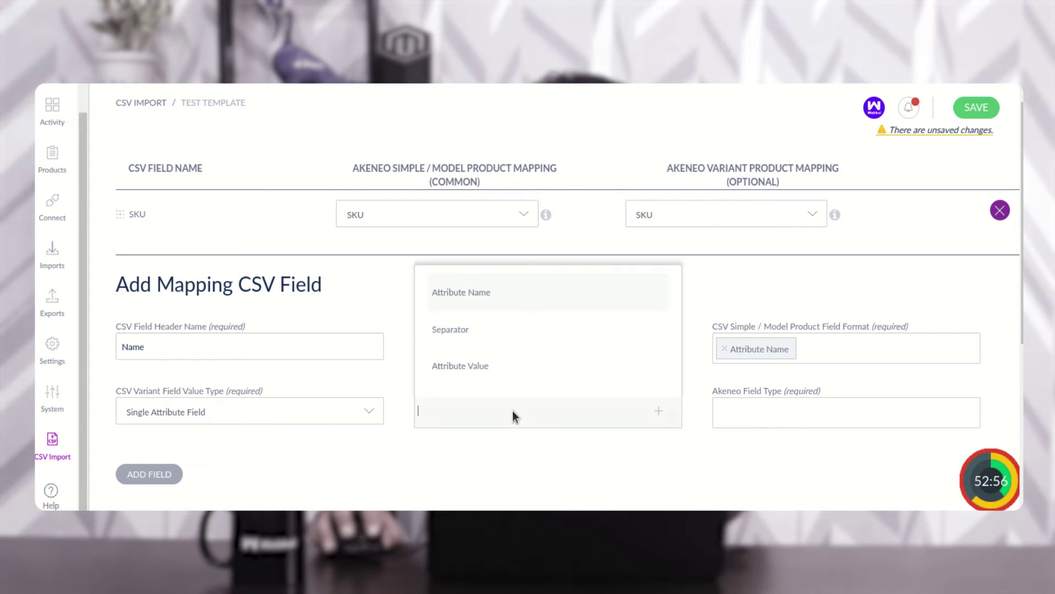
left_click(499, 300)
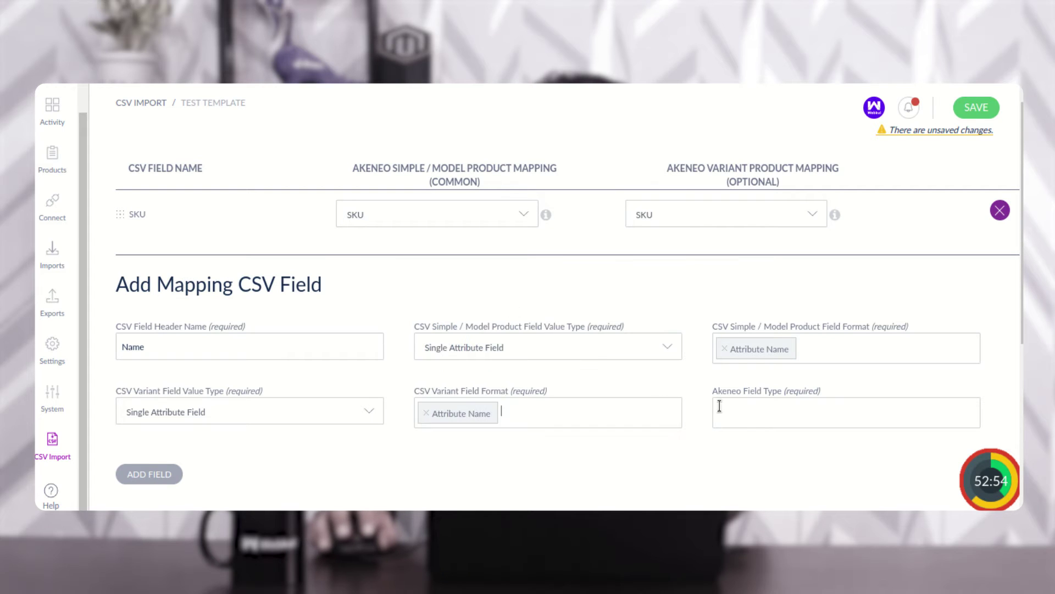
- Choose Text and Text Area as the Akeneo field types and add the Name field to the mapping
left_click(768, 416)
left_click(763, 297)
left_click(774, 412)
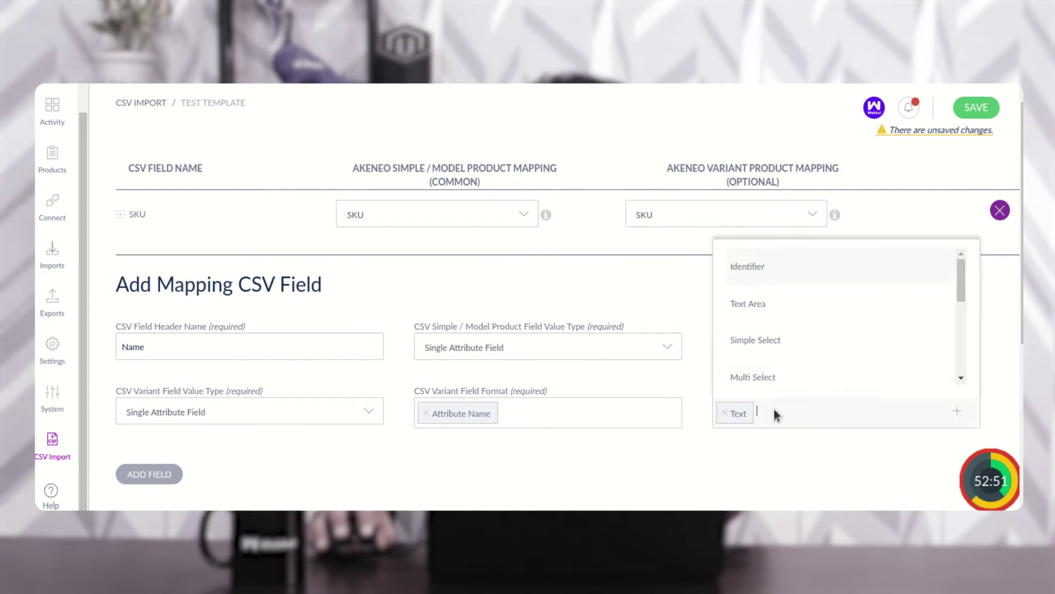
left_click(772, 296)
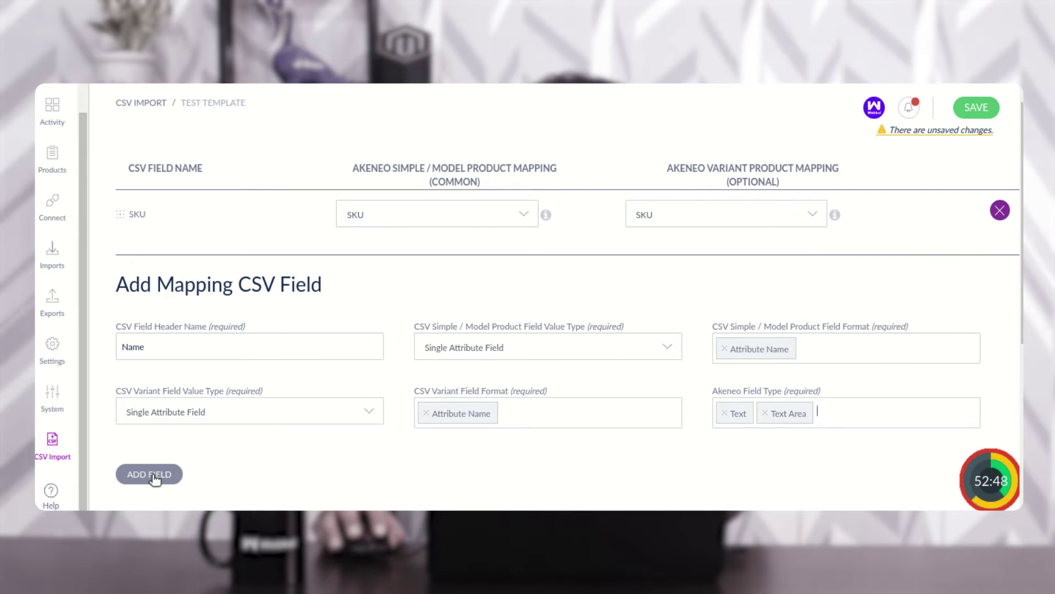
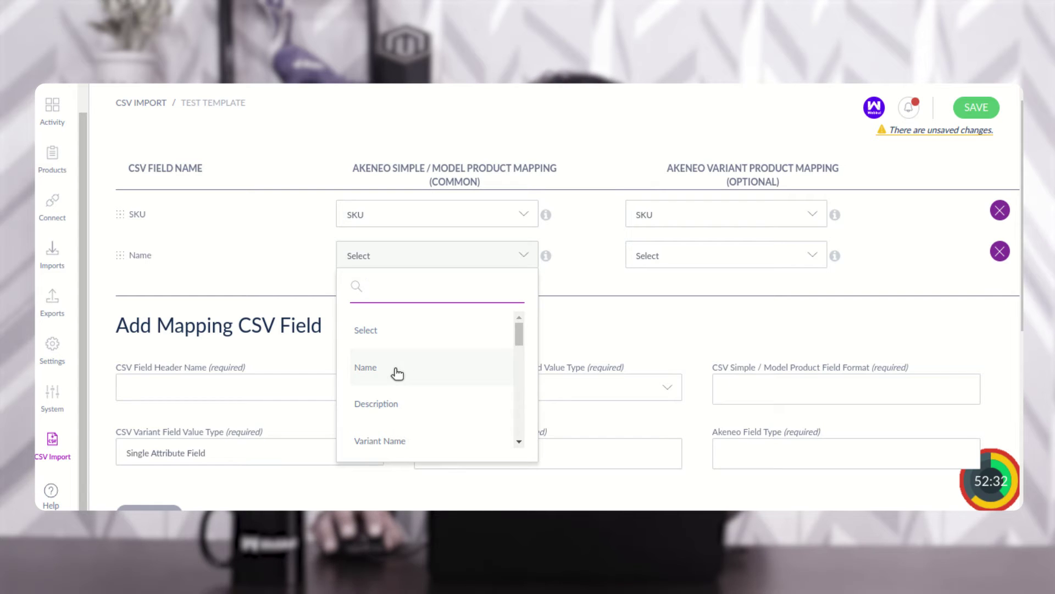
- Map the Name CSV field to the Name attribute for both simple/model products and variant products
left_click(396, 371)
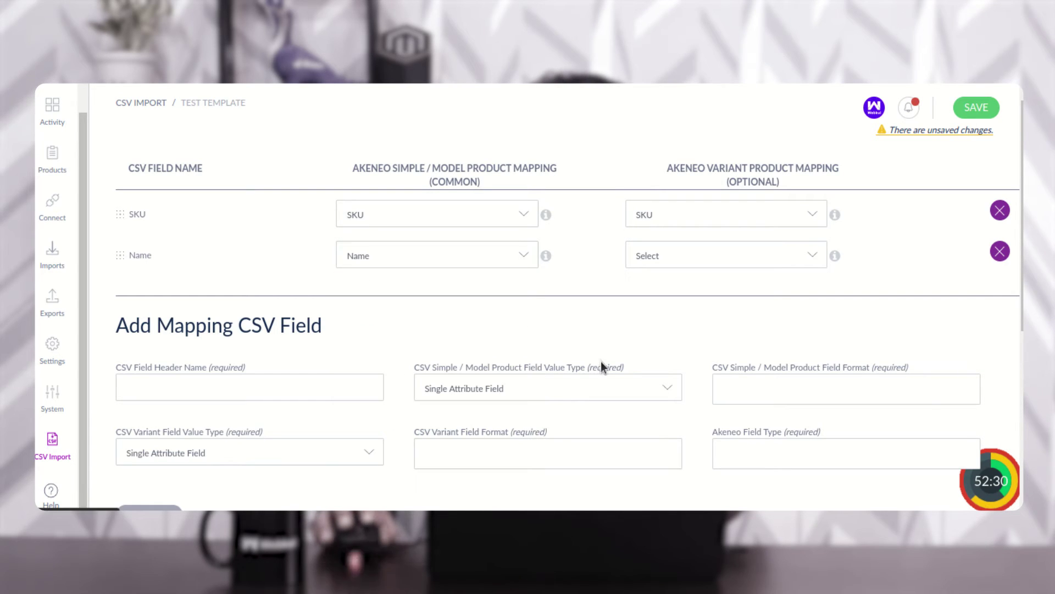
left_click(731, 251)
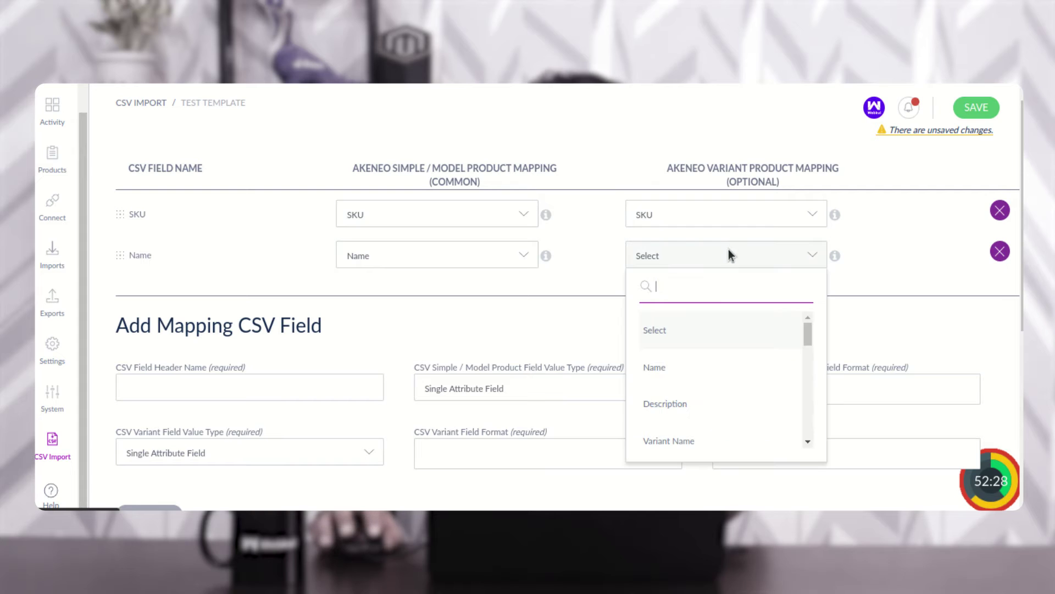
left_click(694, 367)
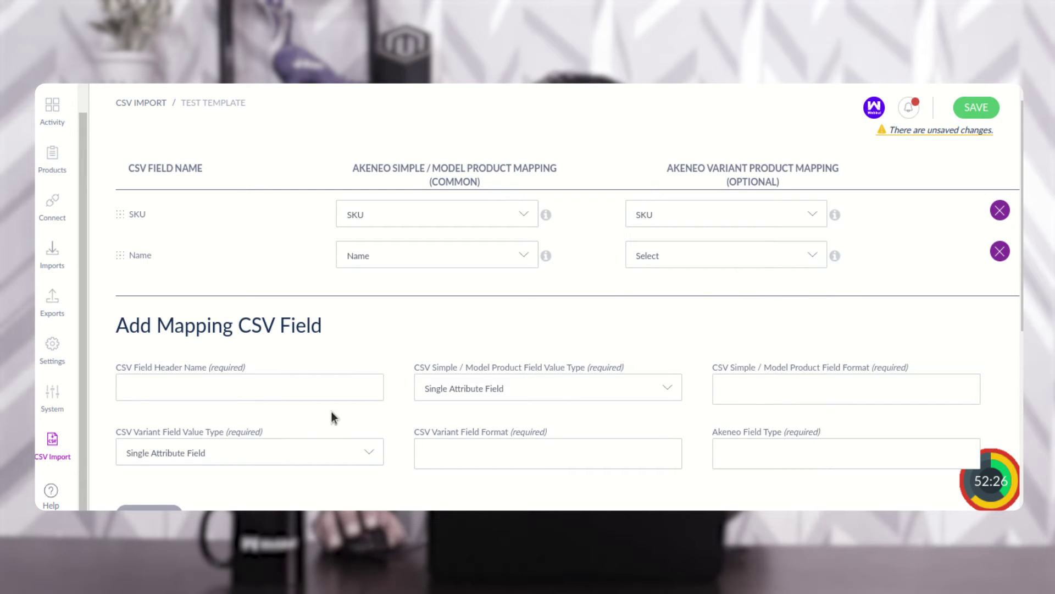
left_click(692, 263)
left_click(669, 363)
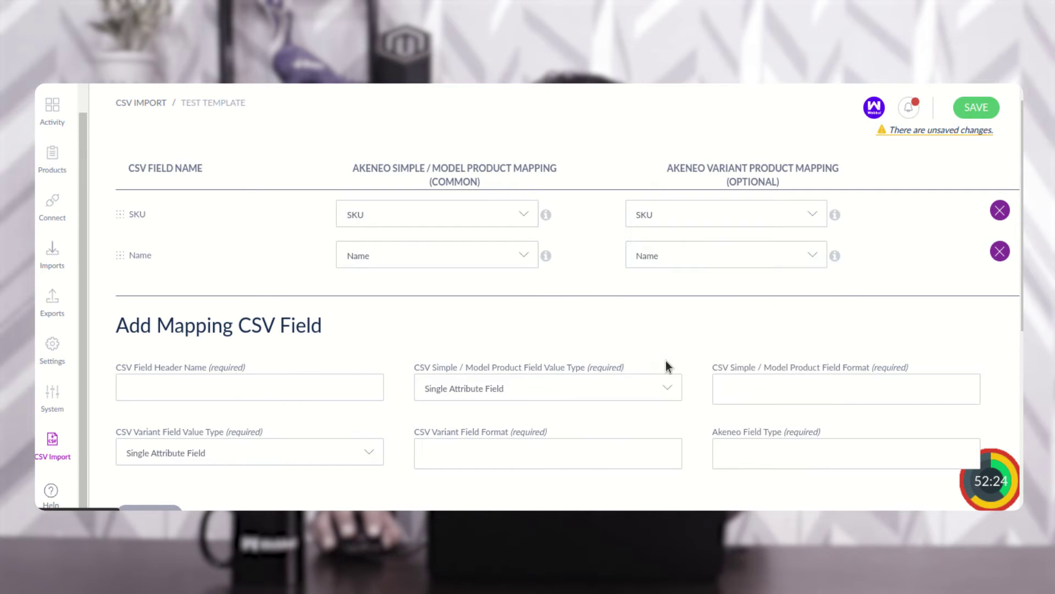
- Enter Description as the new CSV field header and set both its simple/model product format and variant format to Attribute Name
left_click(157, 392)
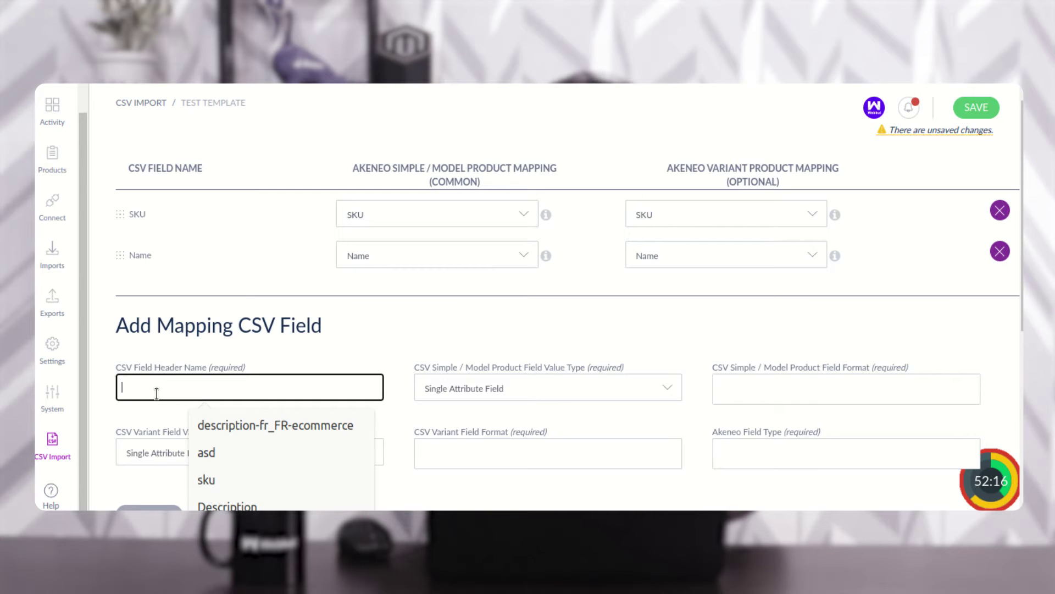
type("Descrip")
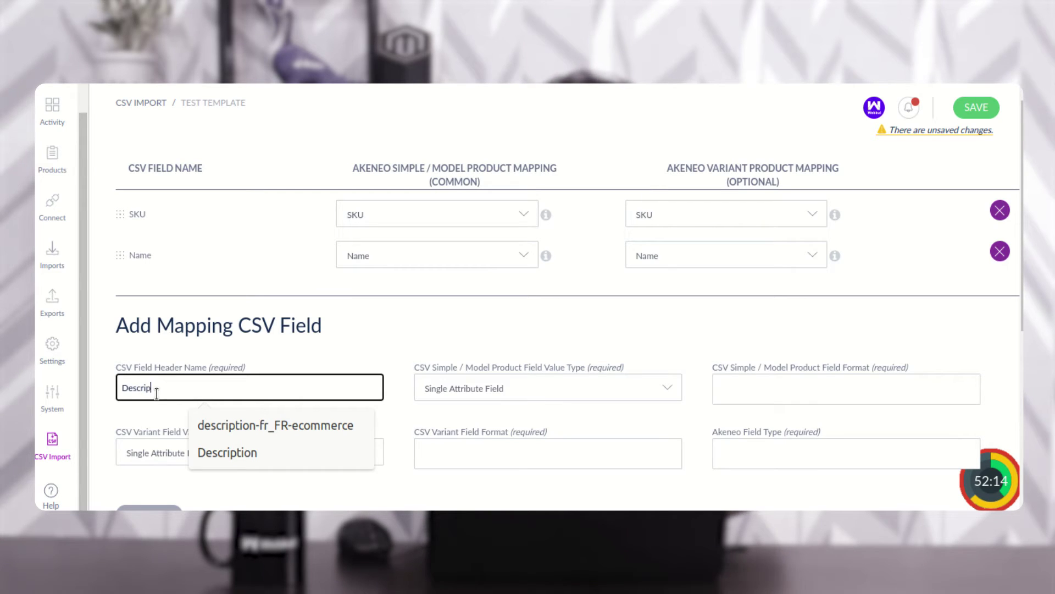
type("tion")
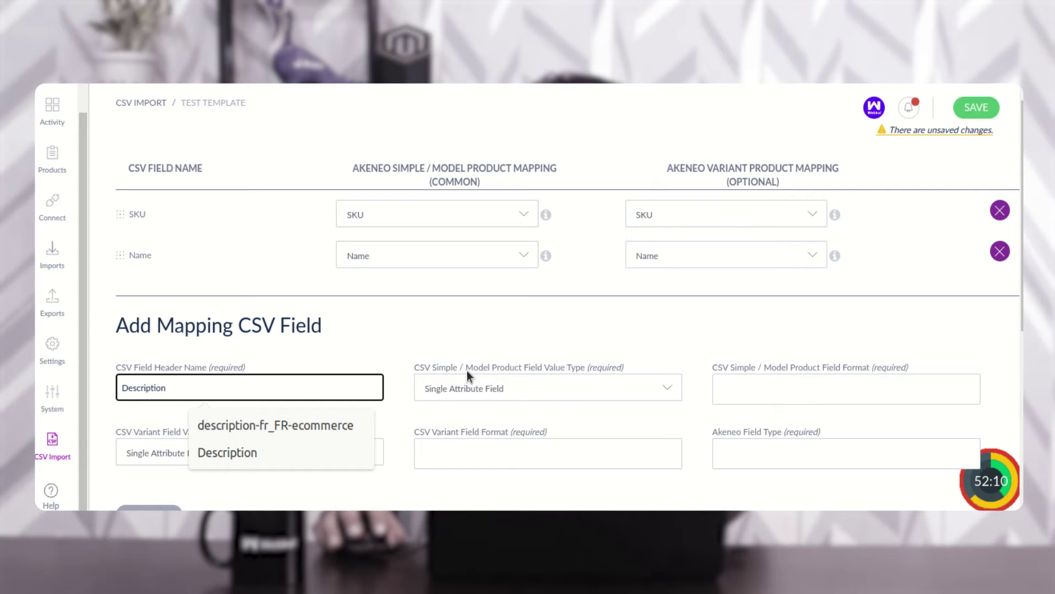
left_click_drag(471, 368, 582, 367)
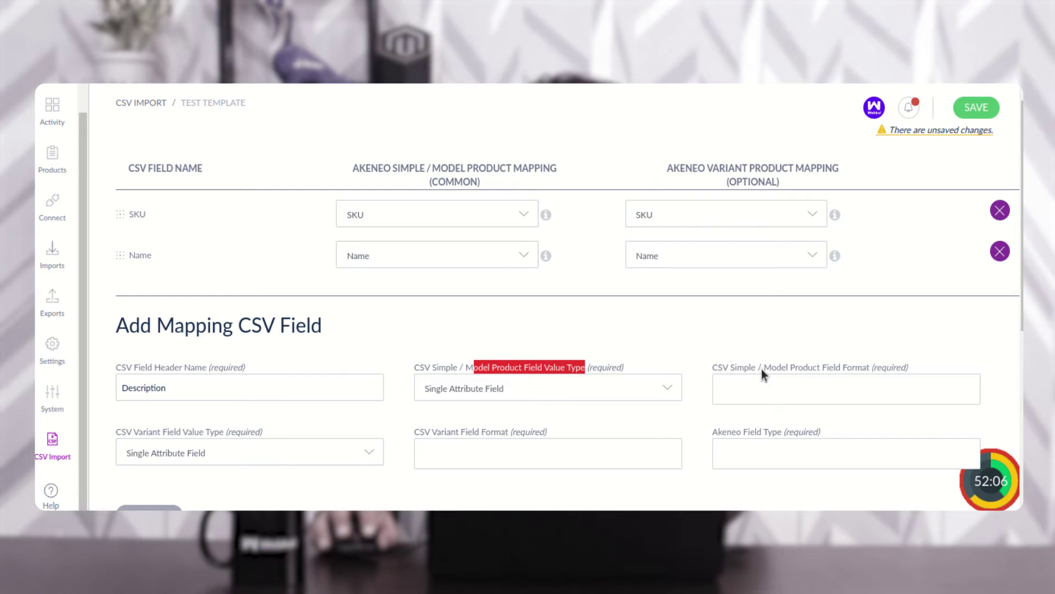
left_click_drag(763, 367, 866, 372)
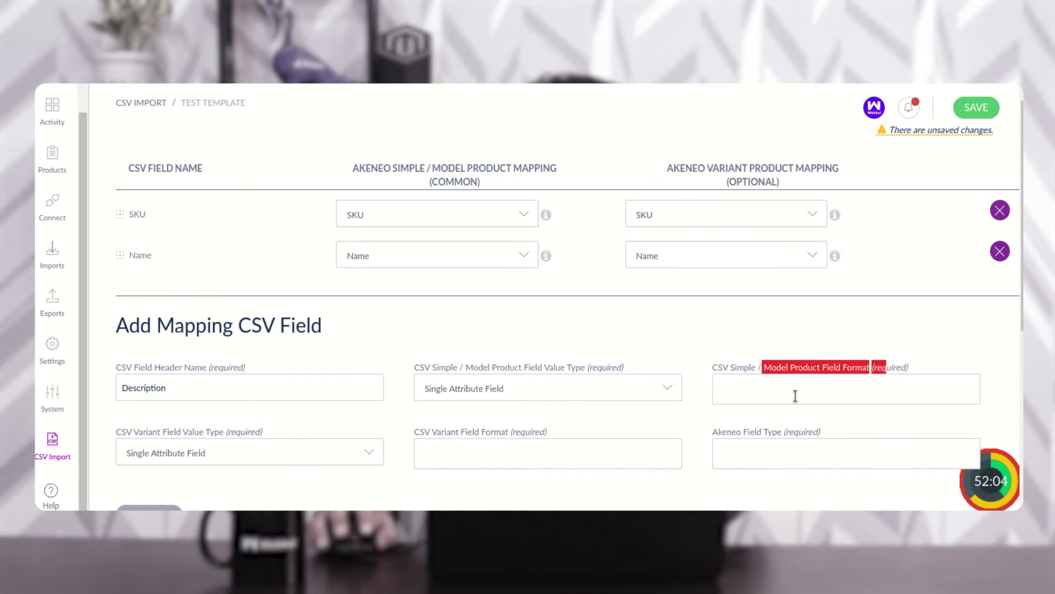
left_click(774, 395)
left_click(780, 275)
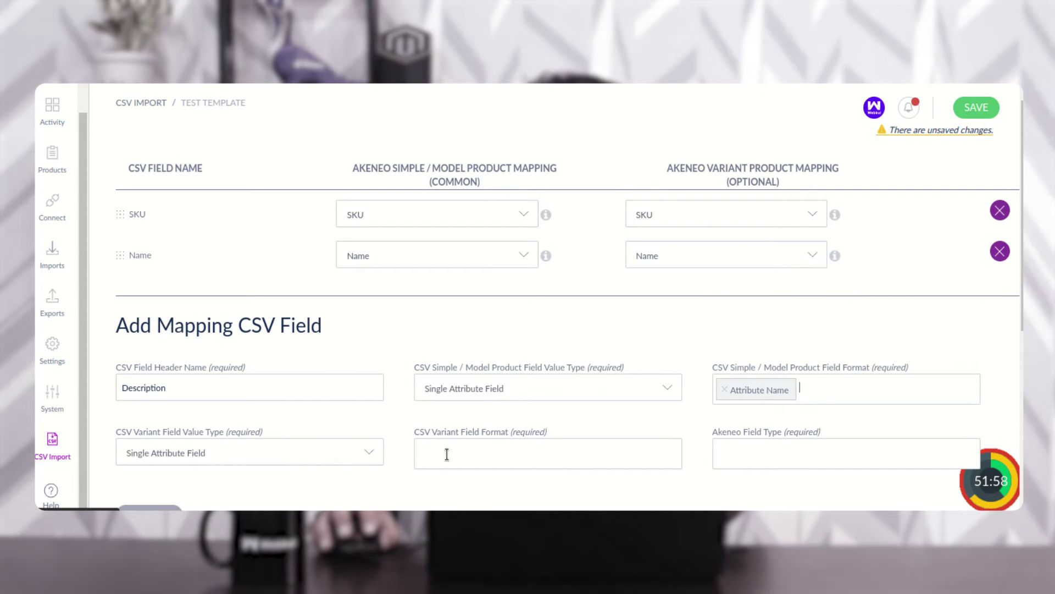
left_click(491, 449)
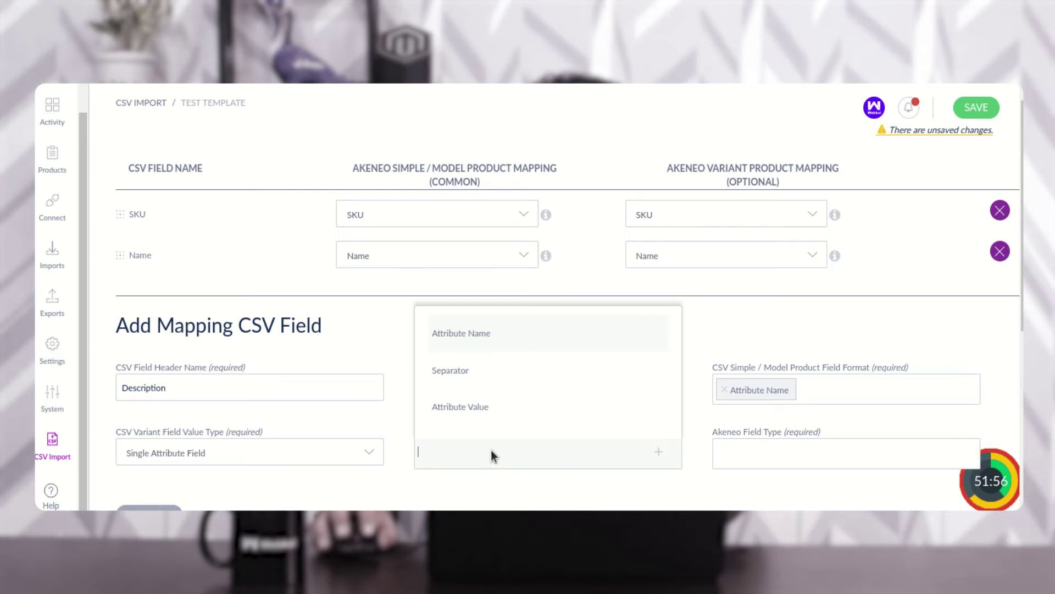
left_click(503, 333)
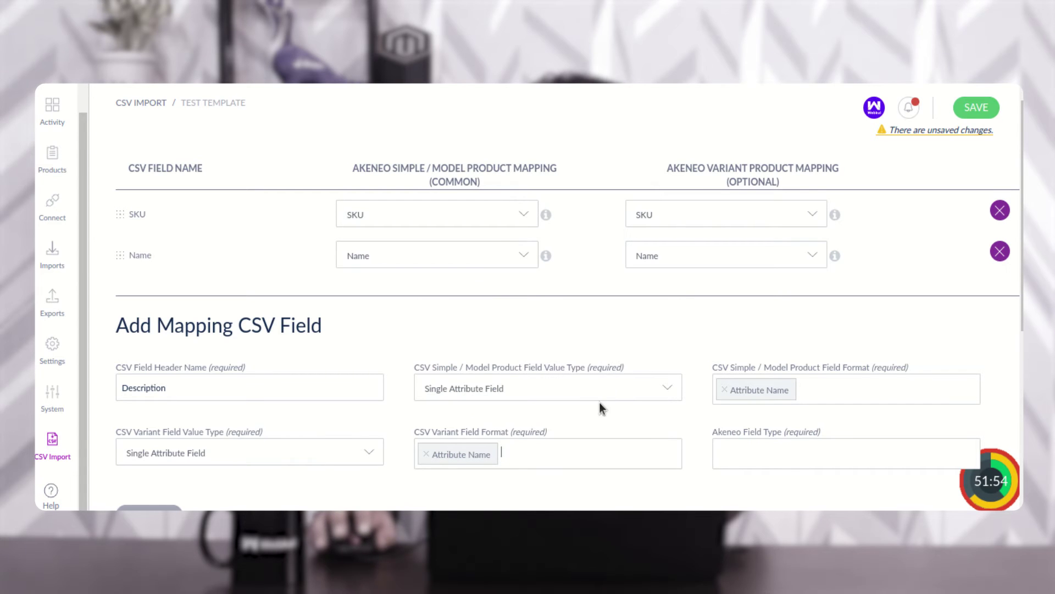
- Choose Text Area as the Akeneo field type and add the Description field to the mapping
left_click(751, 456)
left_click(758, 372)
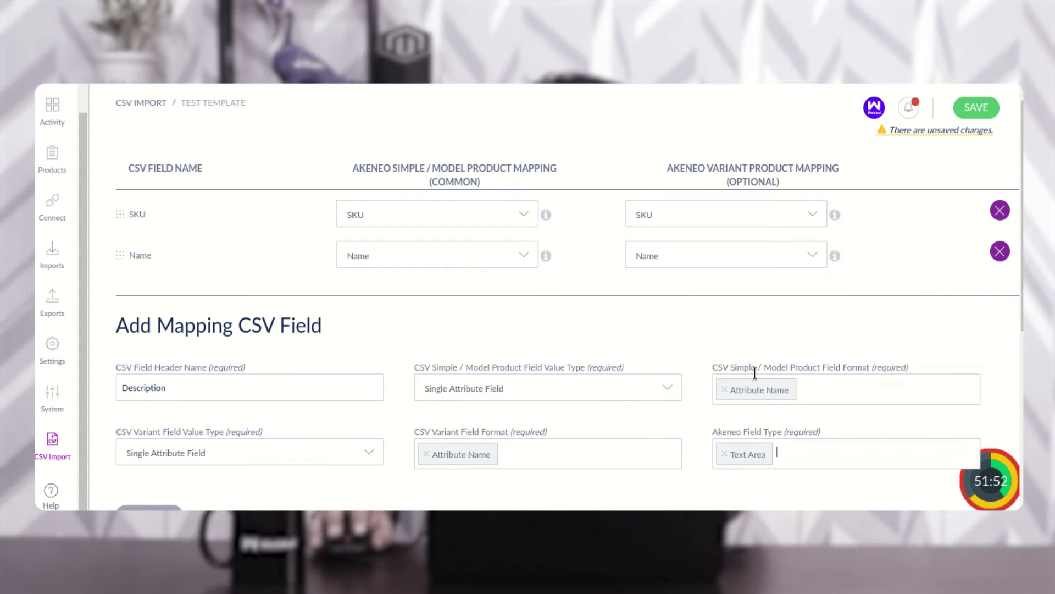
scroll(275, 445, "down", 2)
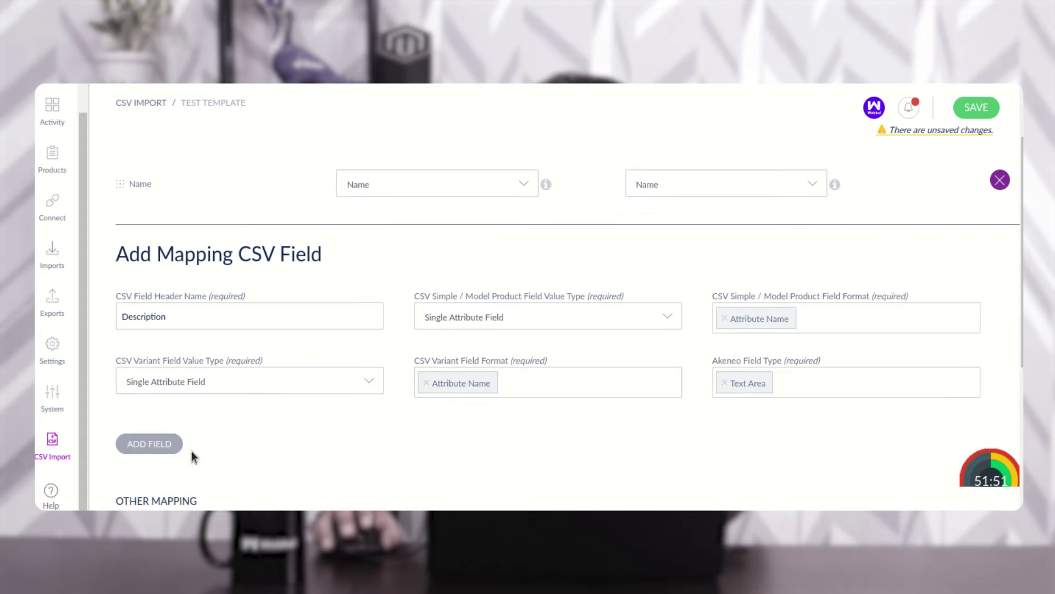
left_click(155, 435)
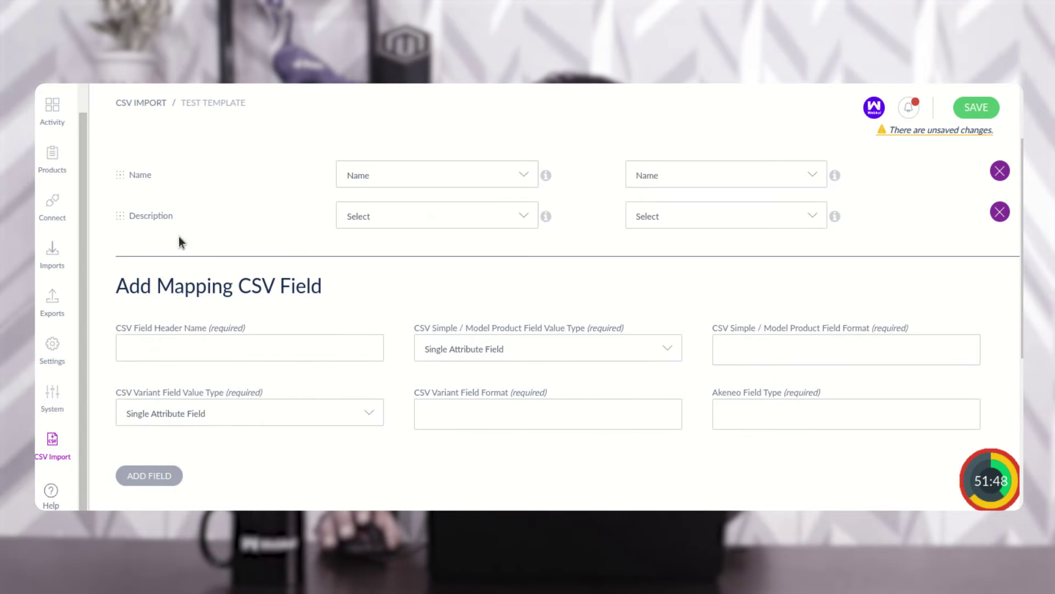
- Map the Description CSV field to the Description attribute for both simple/model products and variant products
scroll(181, 238, "up", 2)
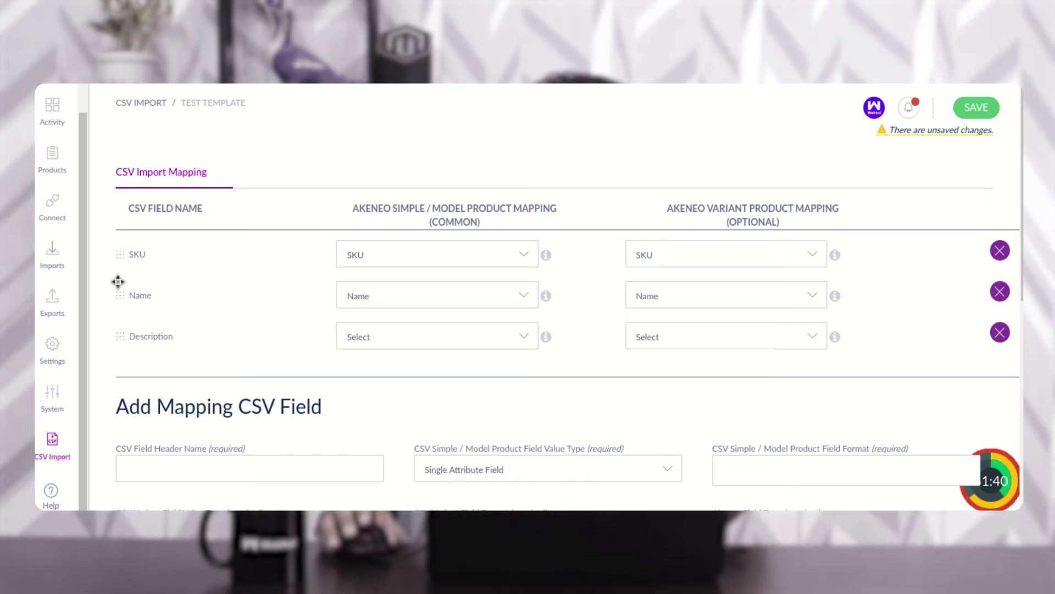
left_click(391, 343)
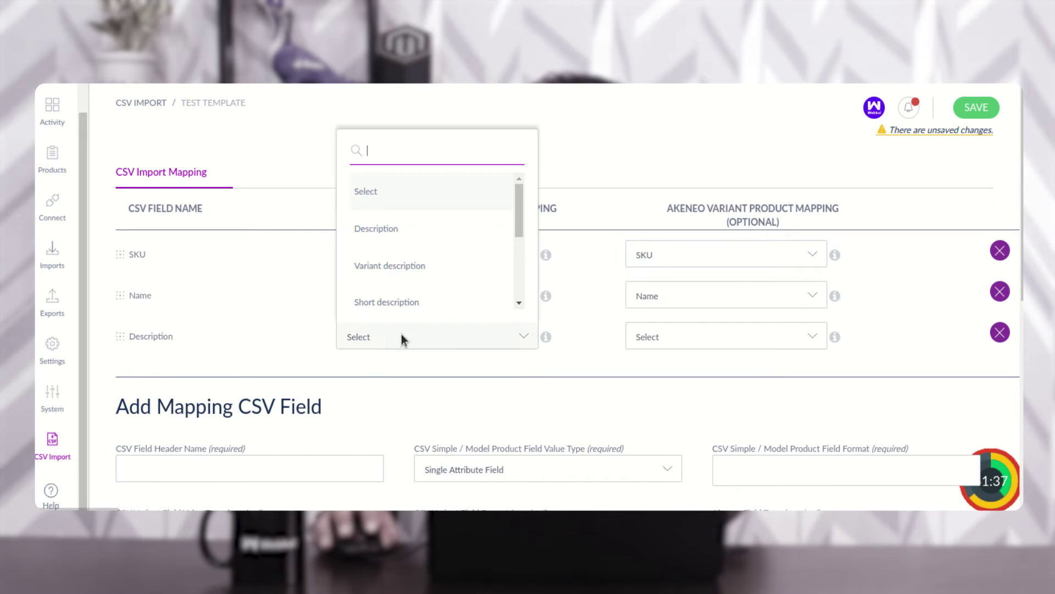
left_click(403, 224)
left_click(725, 341)
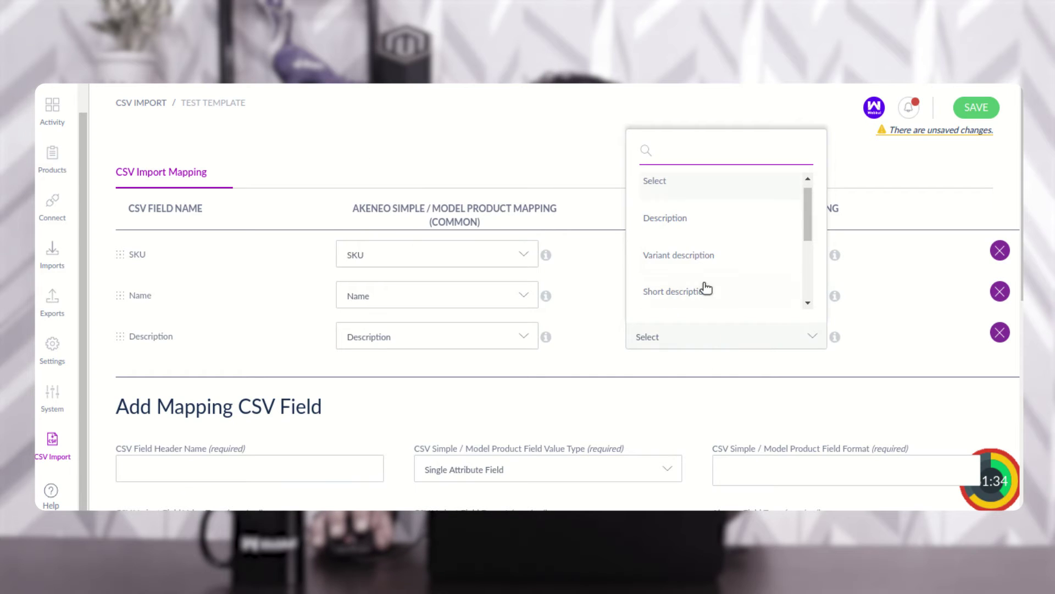
left_click(694, 222)
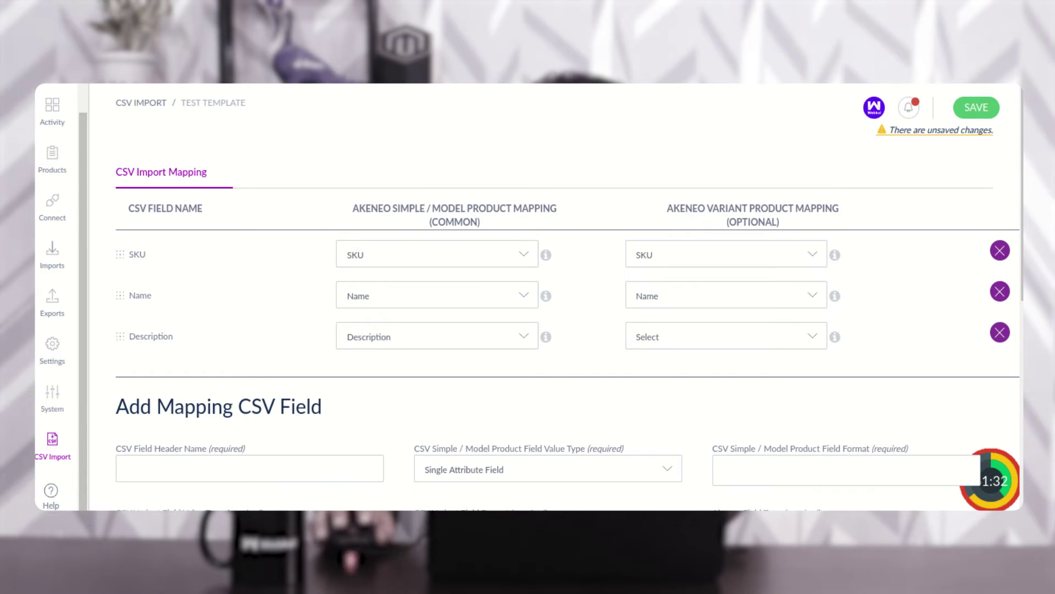
left_click(677, 336)
left_click(692, 220)
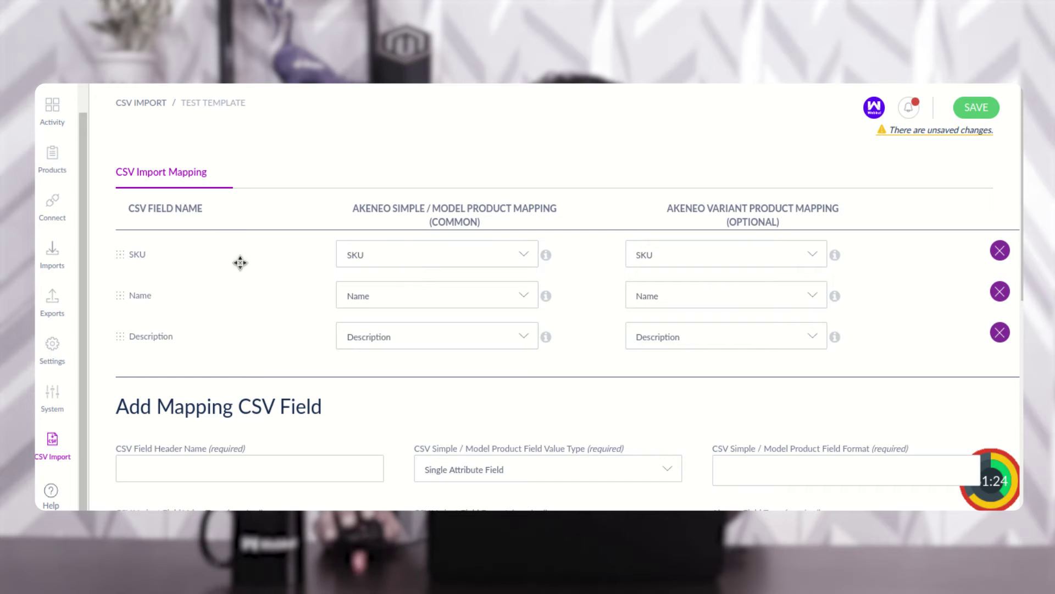
scroll(380, 358, "down", 2)
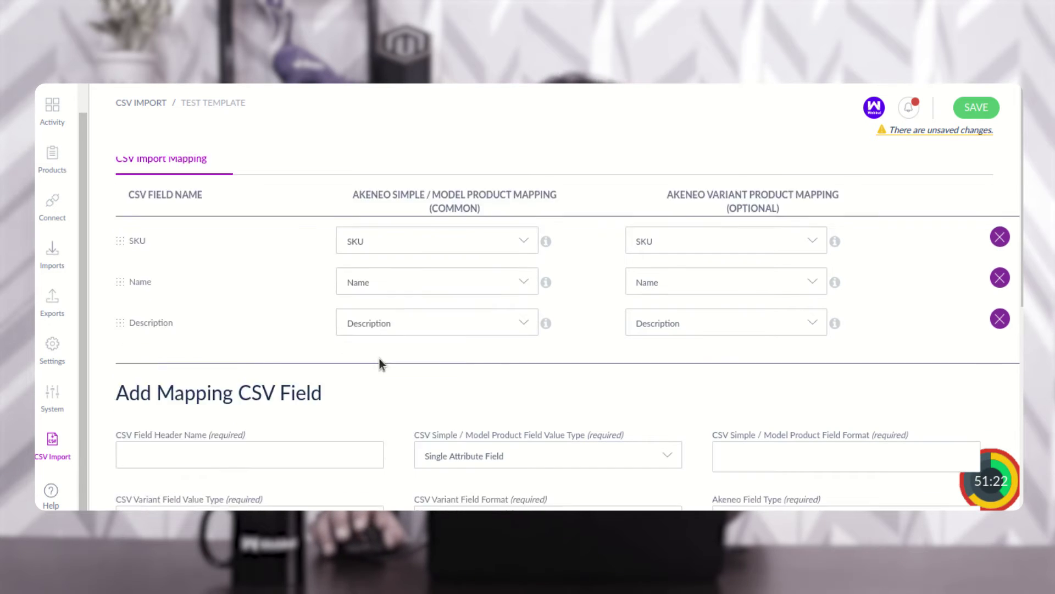
scroll(275, 208, "up", 1)
scroll(295, 229, "down", 3)
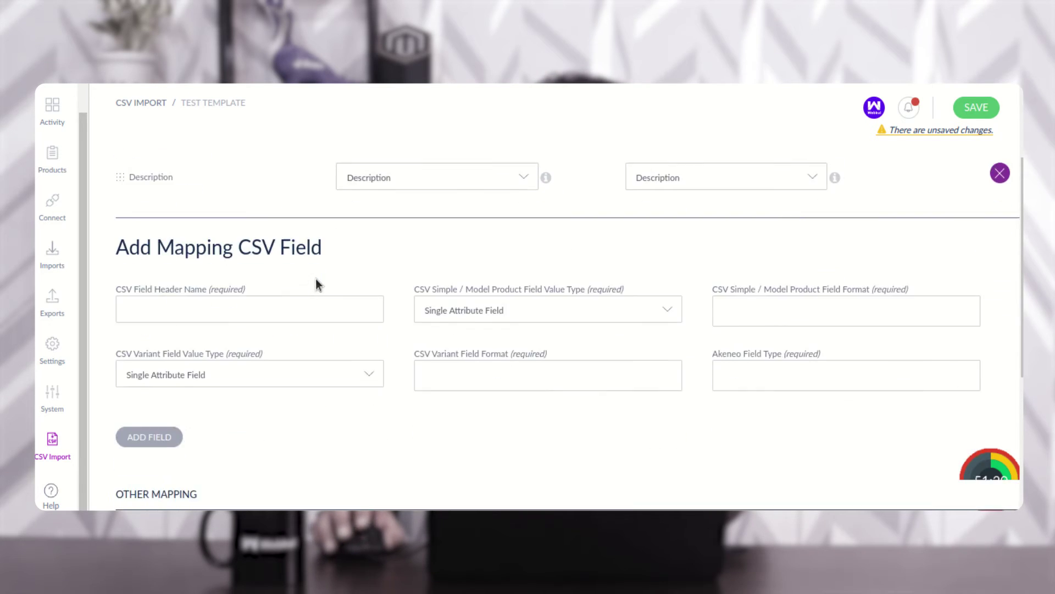
scroll(315, 278, "up", 3)
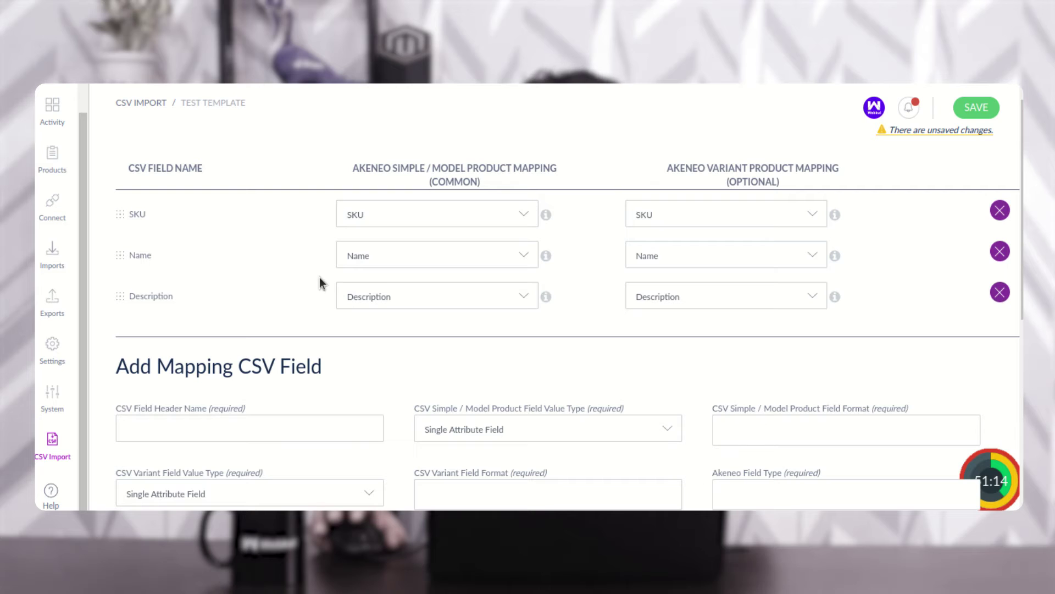
- Under Other Mapping, set the CSV Category Field to category and the CSV Family Field to family
scroll(316, 358, "down", 8)
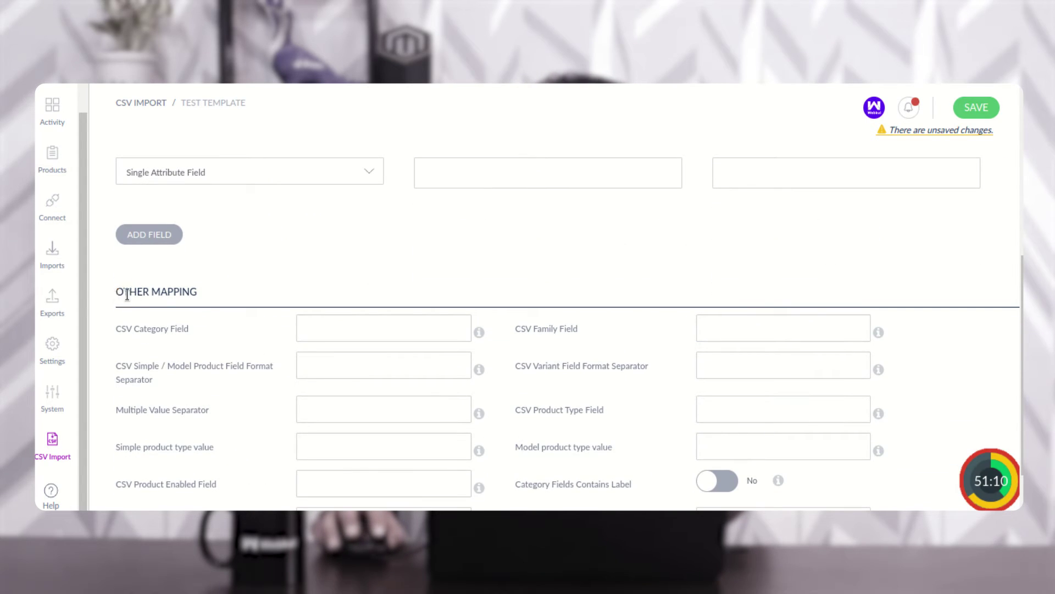
scroll(258, 310, "down", 2)
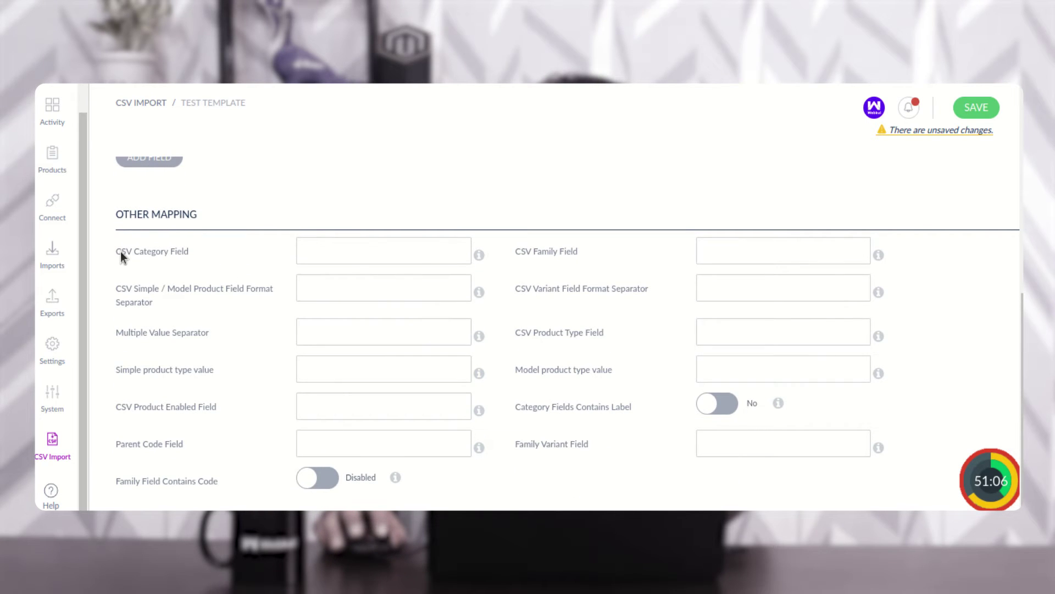
left_click(315, 255)
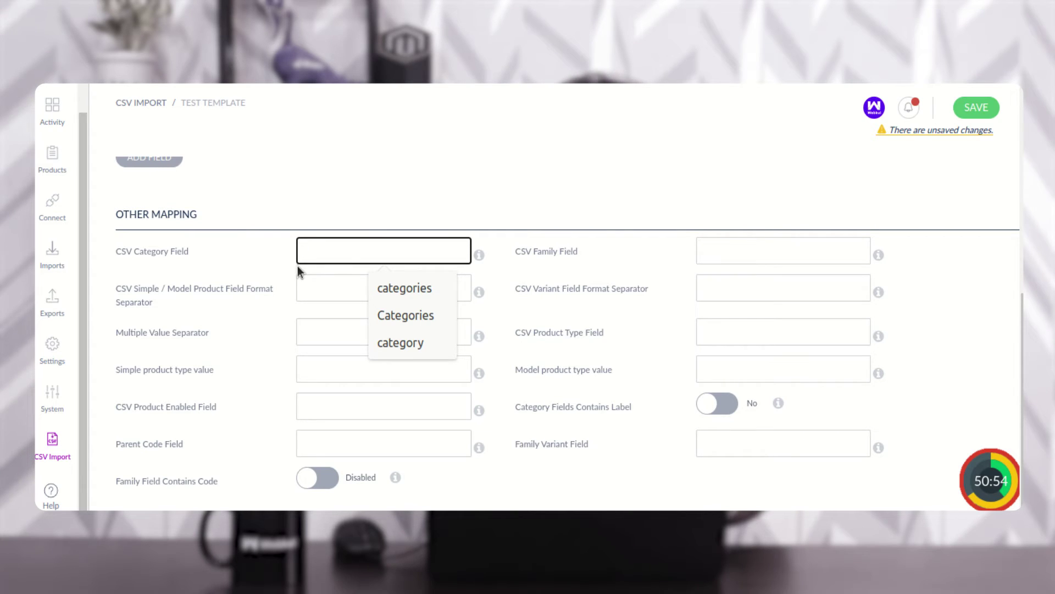
type("ate")
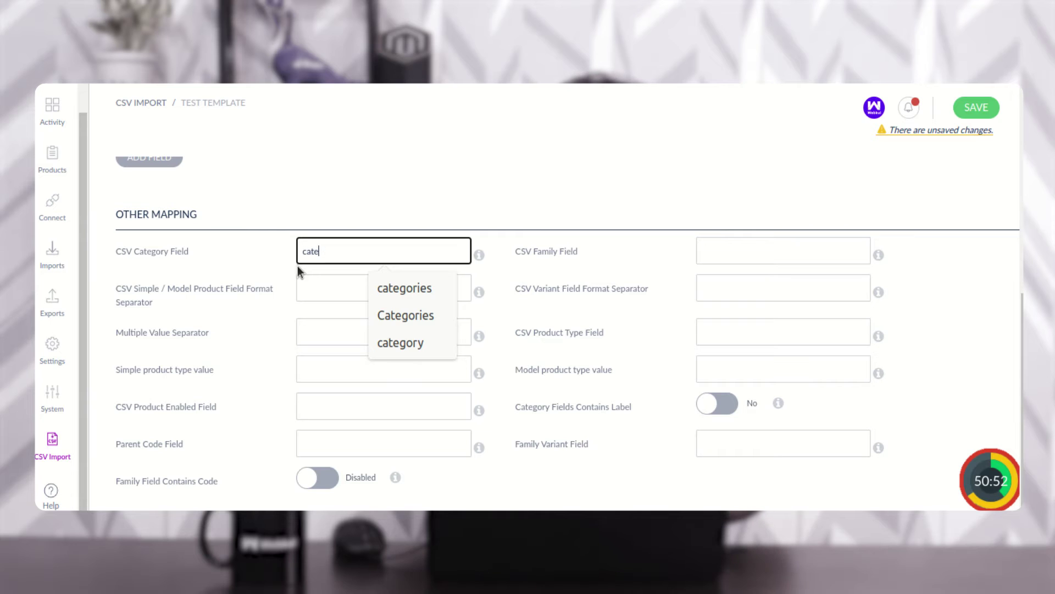
type("gory")
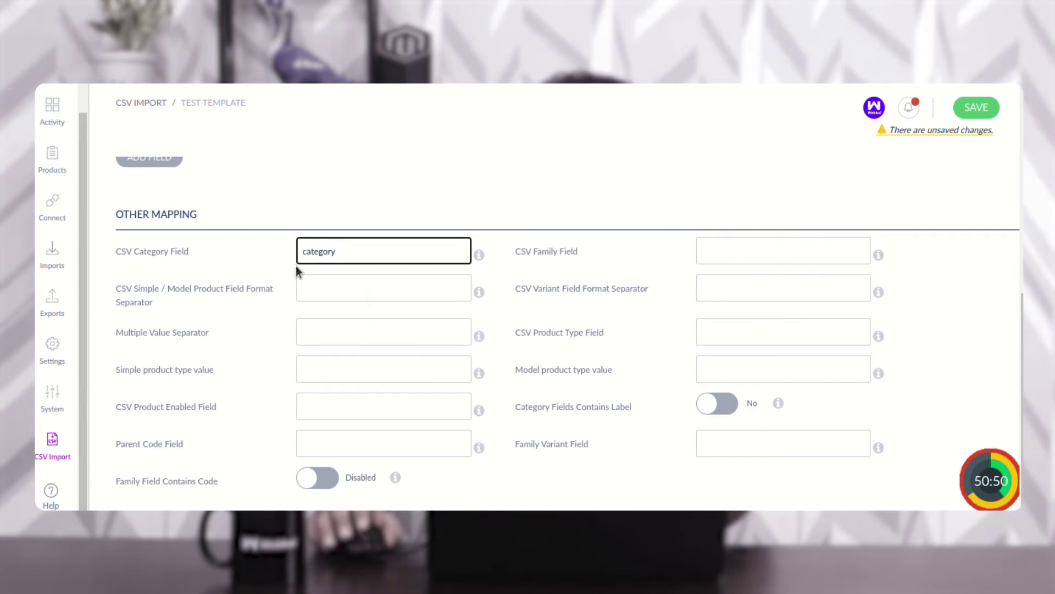
mouse_move(517, 257)
left_mouse_down()
mouse_move(599, 250)
mouse_move(519, 243)
left_mouse_up()
left_click(597, 251)
left_click(615, 252)
left_click(733, 247)
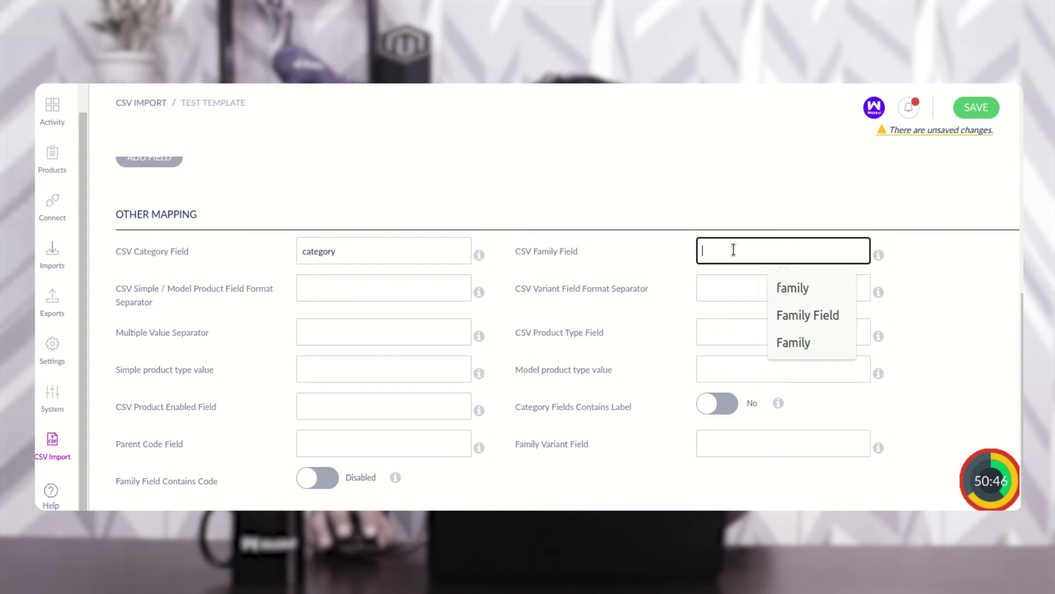
left_click(798, 287)
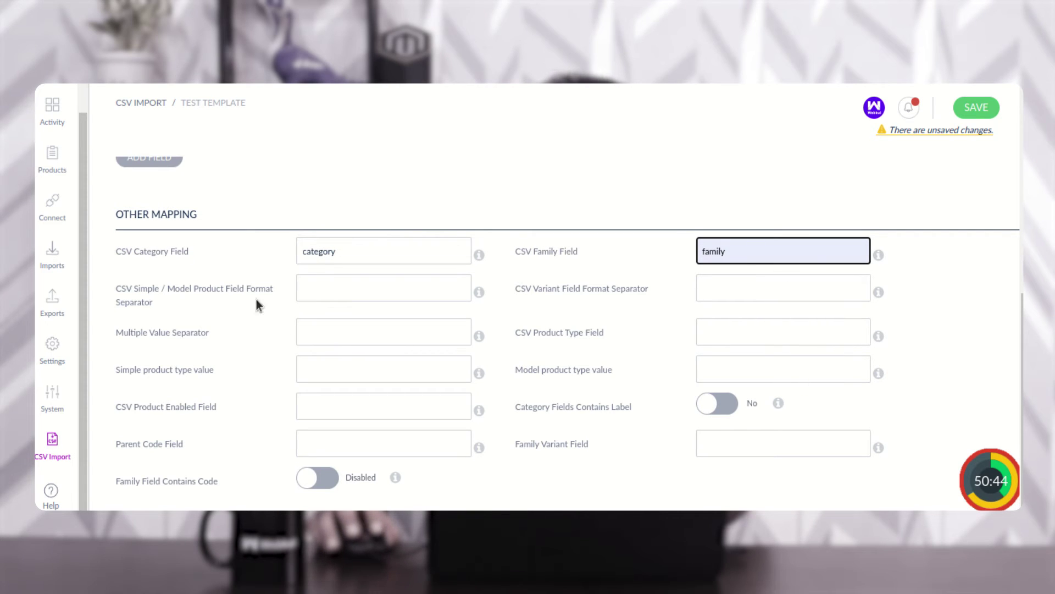
- Set both the CSV Simple / Model Product Field Format Separator and the CSV Variant Field Format Separator to =
left_click_drag(175, 288, 213, 288)
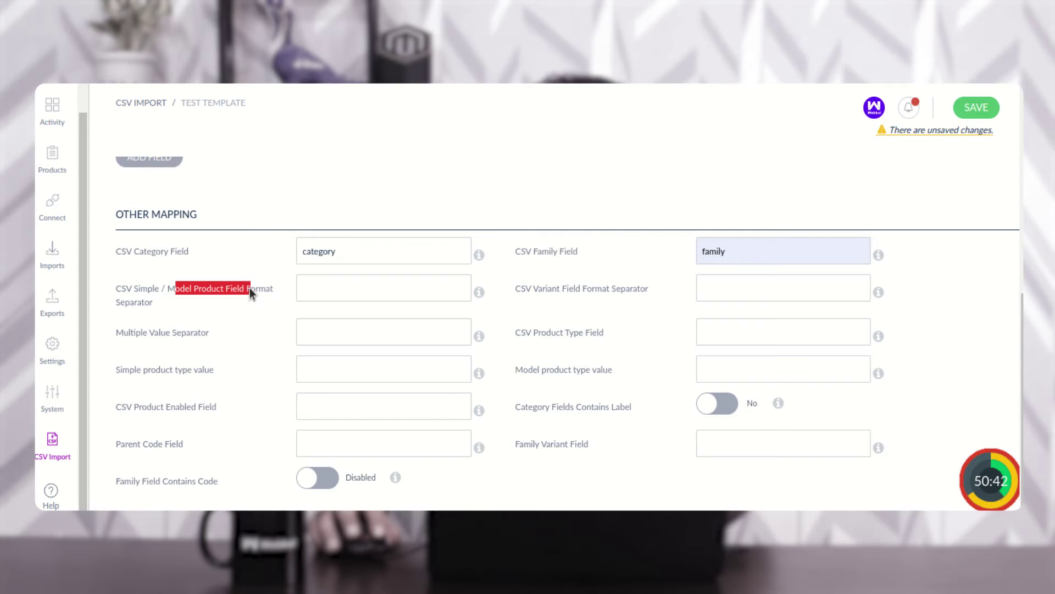
left_click(332, 290)
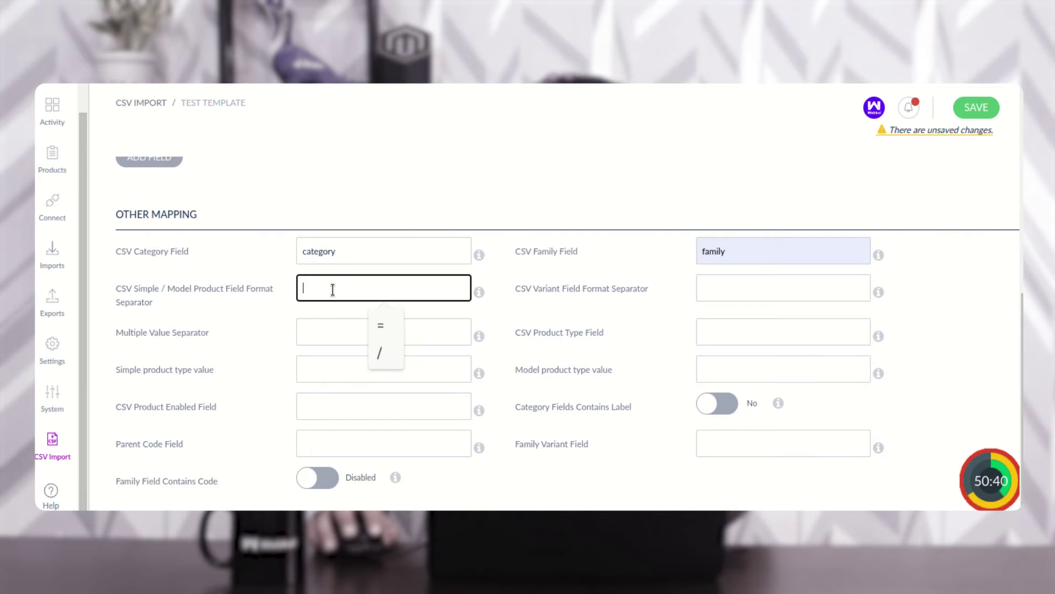
left_click(380, 325)
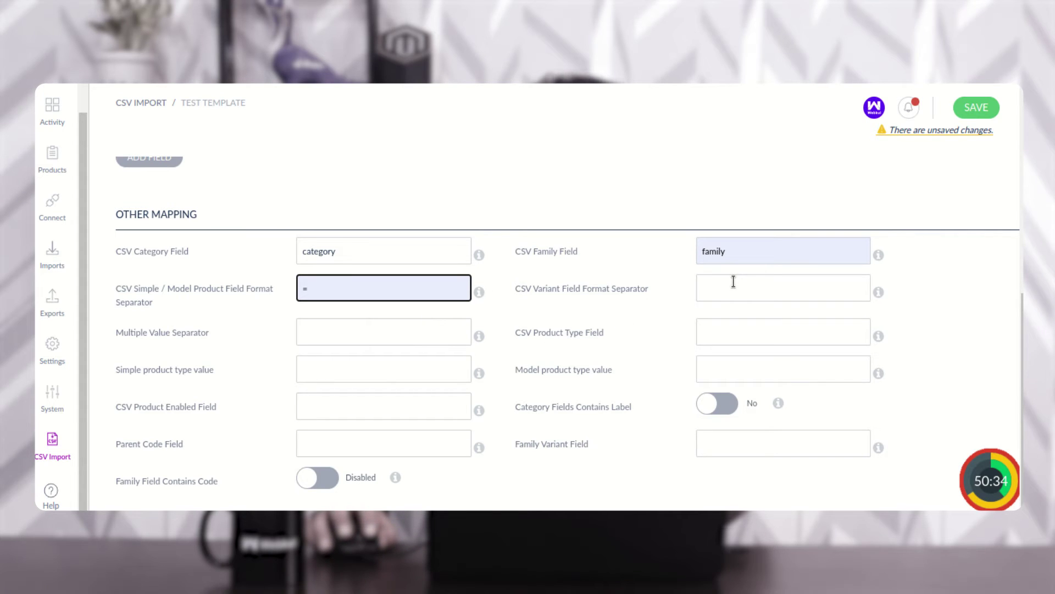
left_click_drag(531, 299, 641, 289)
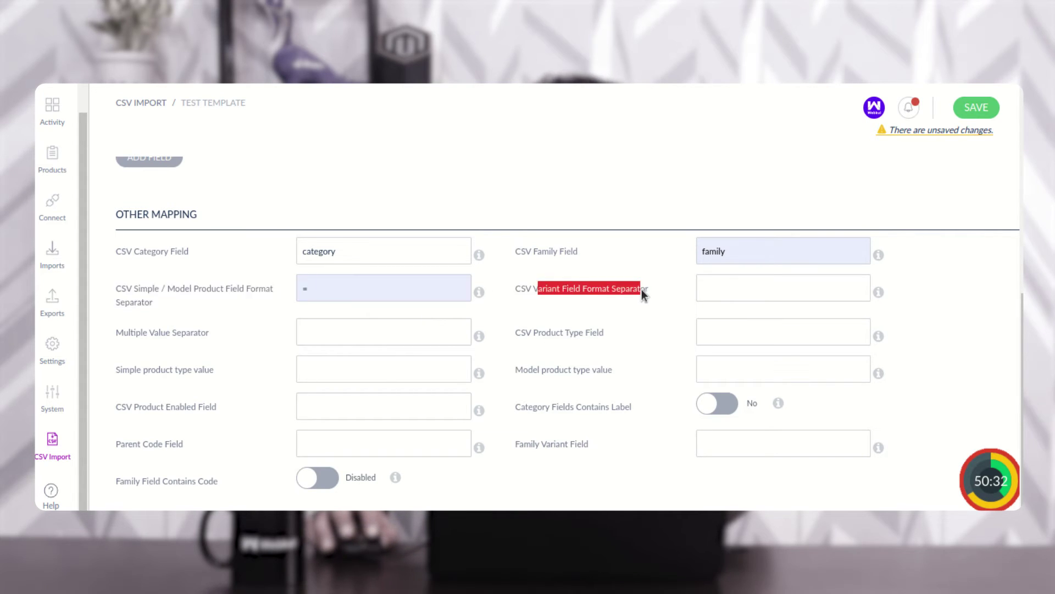
left_click(731, 296)
left_click(777, 323)
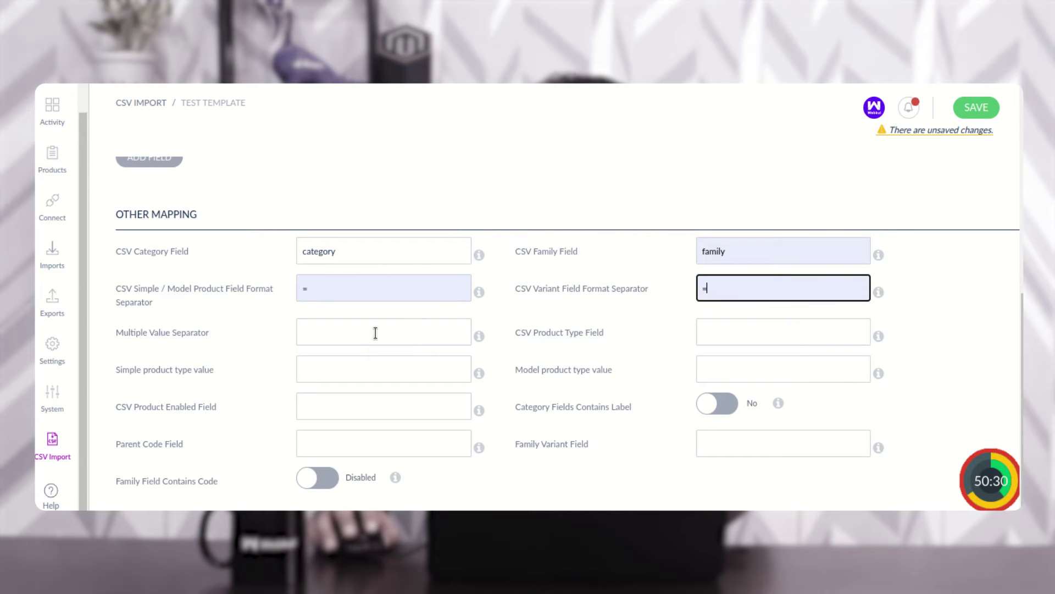
- Set the Multiple Value Separator to a comma and the CSV Product Type Field to type
left_click_drag(162, 333, 298, 341)
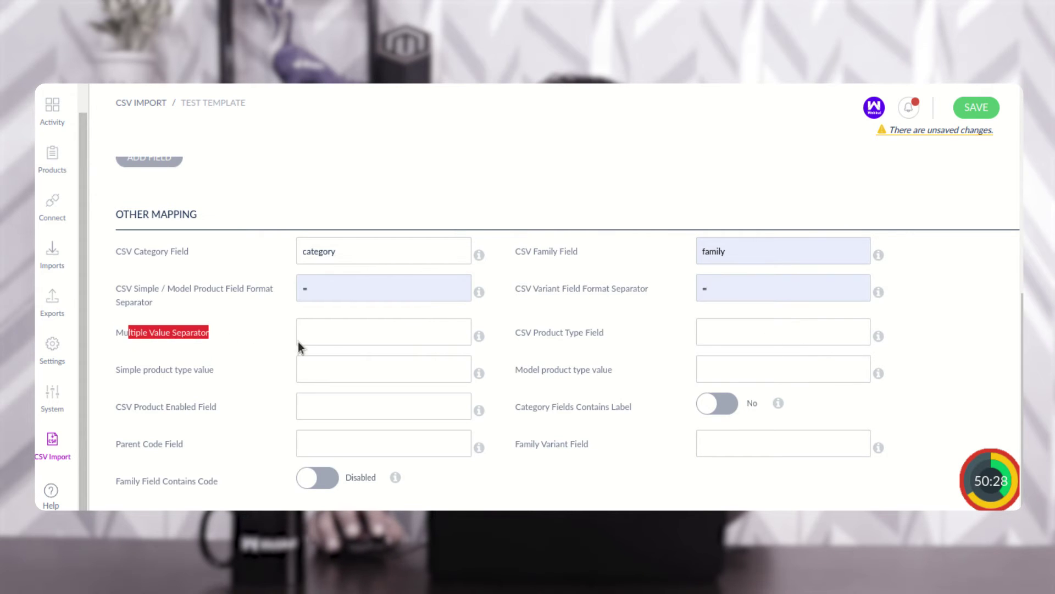
left_click(308, 338)
left_click(384, 368)
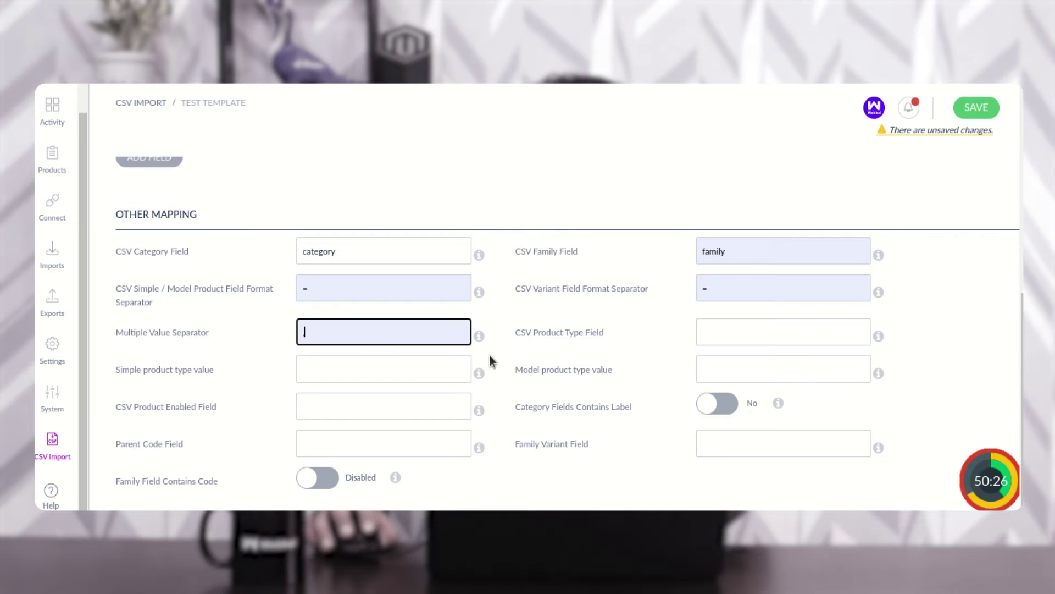
left_click(523, 335)
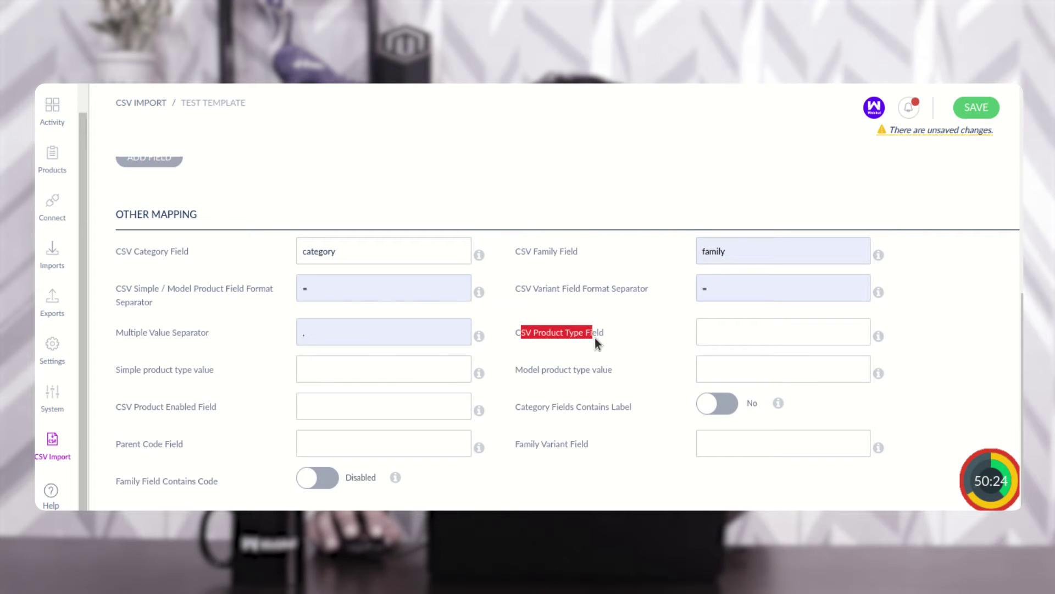
left_click(724, 331)
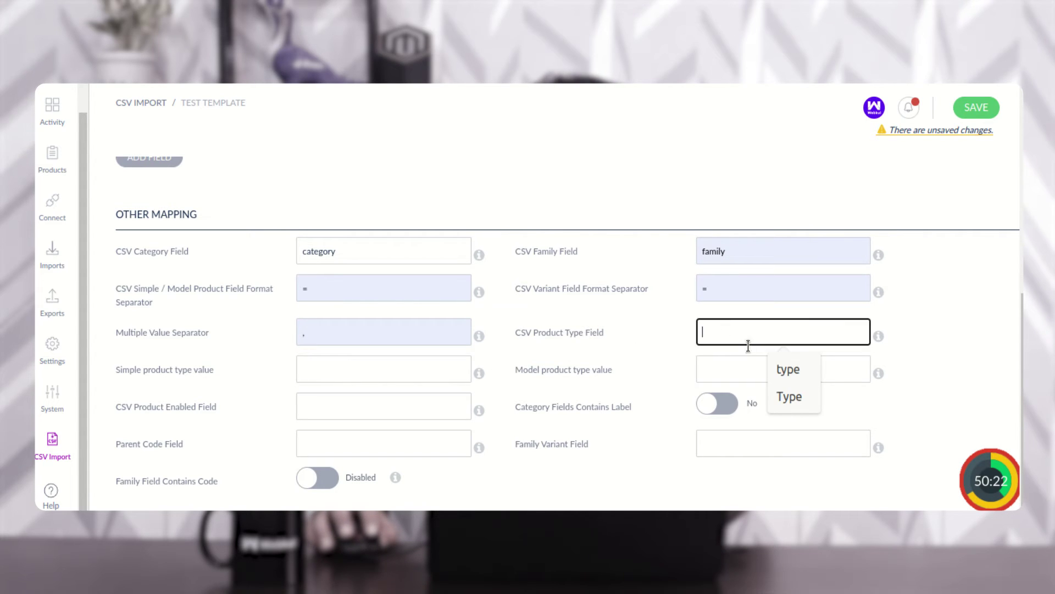
left_click(787, 371)
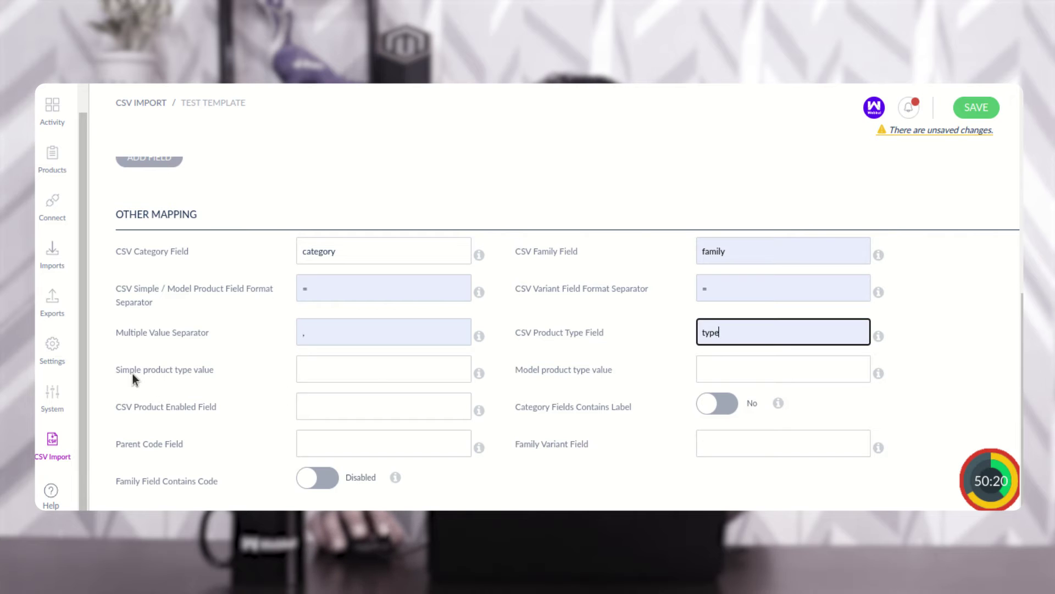
- Set the simple product type value to simple and the model product type value to model
left_click_drag(132, 374, 212, 371)
left_click(325, 381)
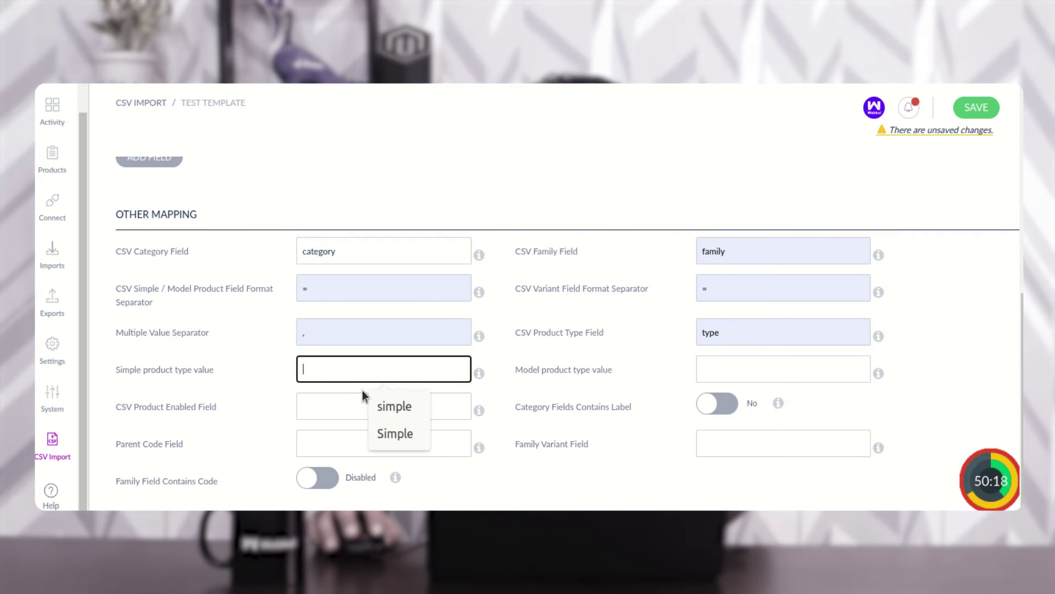
left_click(393, 406)
left_click_drag(532, 370, 575, 369)
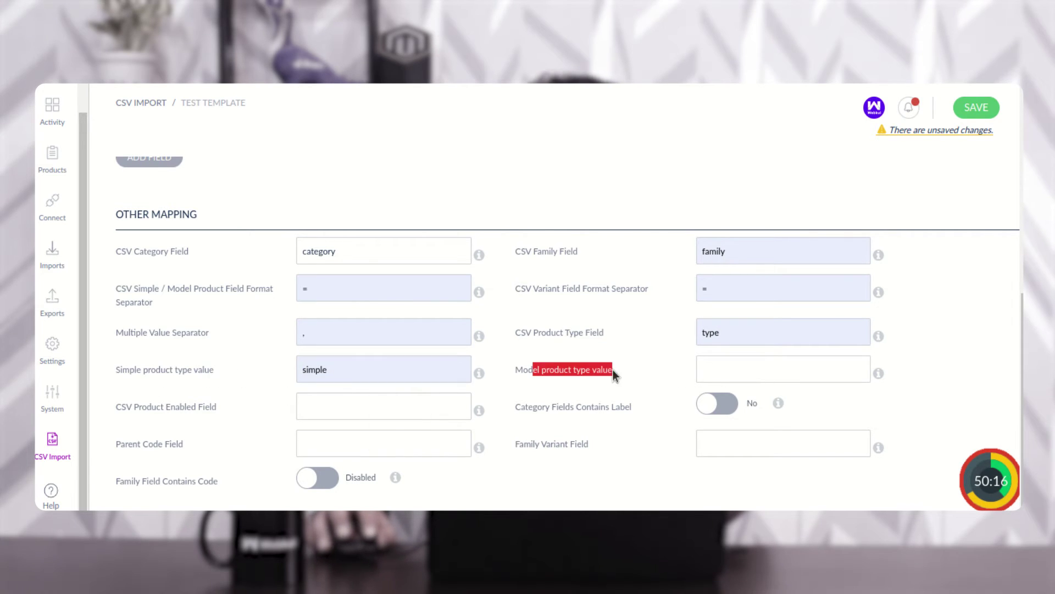
left_click(740, 372)
type("model")
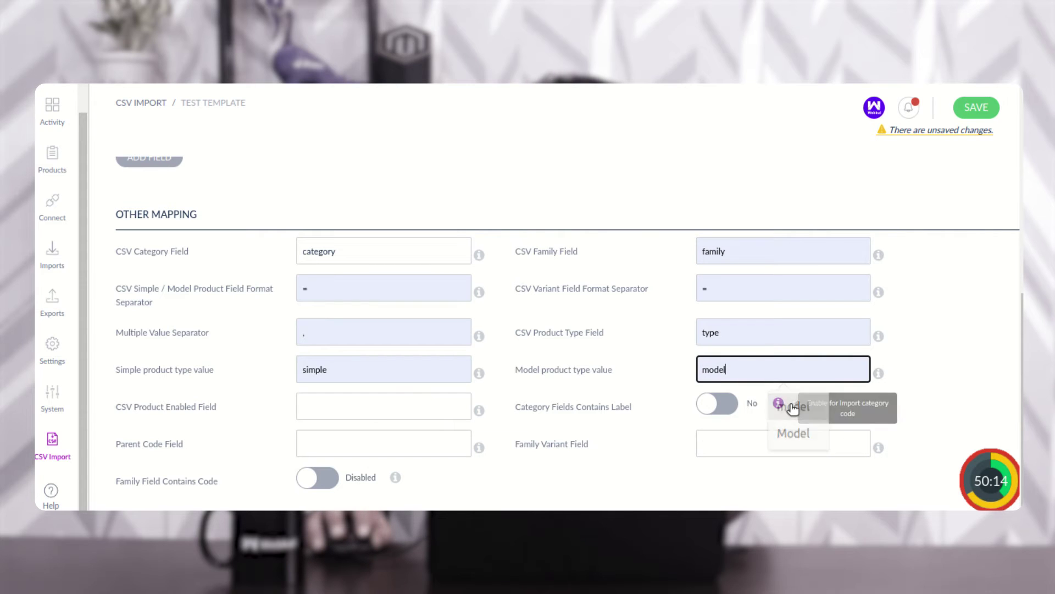
left_click(791, 407)
left_click(650, 372)
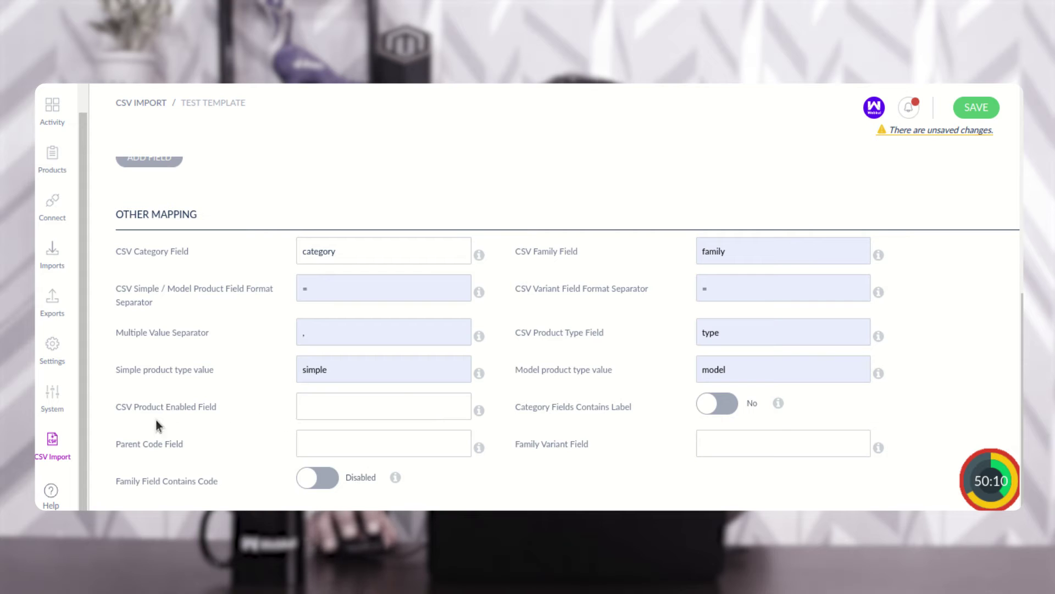
- Set the CSV Product Enabled Field to enabled in the other mapping settings
left_click_drag(120, 407, 238, 415)
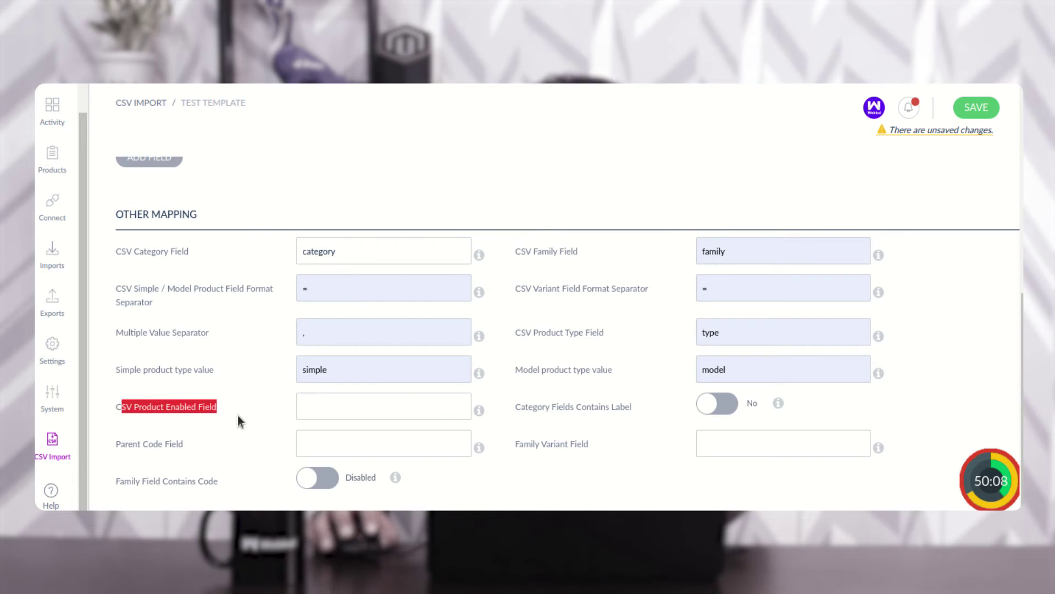
left_click(350, 410)
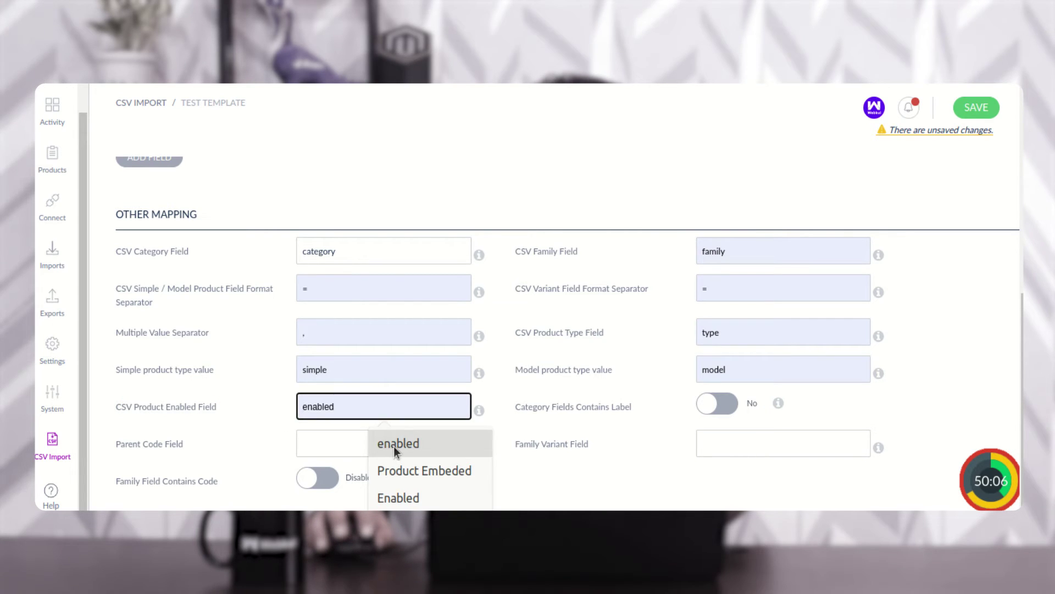
left_click(394, 447)
left_click_drag(528, 407, 630, 415)
left_click(636, 418)
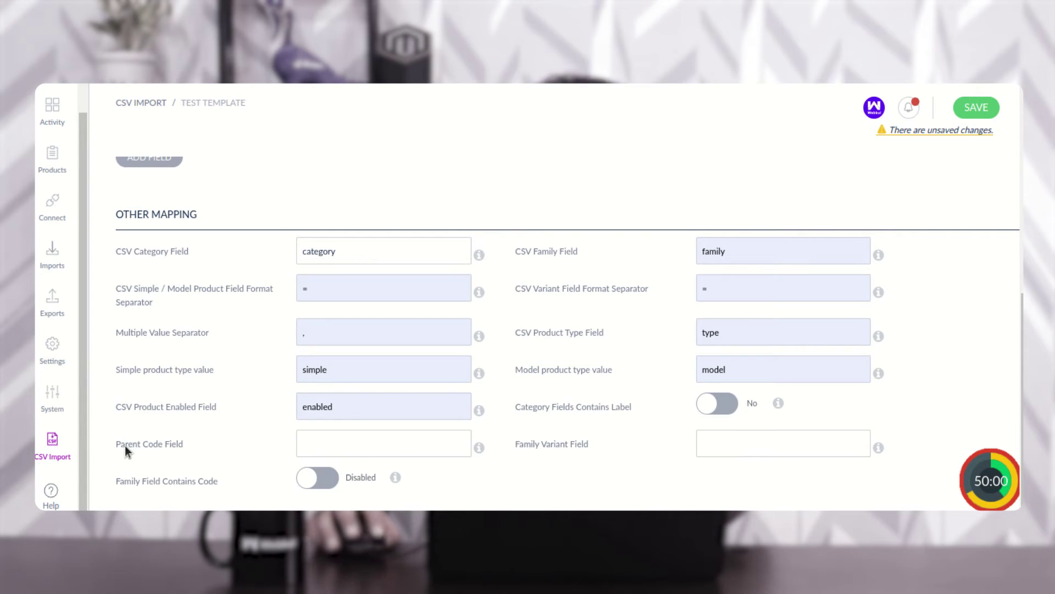
- Set the Parent Code Field to parent and the Family Variant Field to Family variant
left_click_drag(124, 445, 190, 452)
left_click(330, 442)
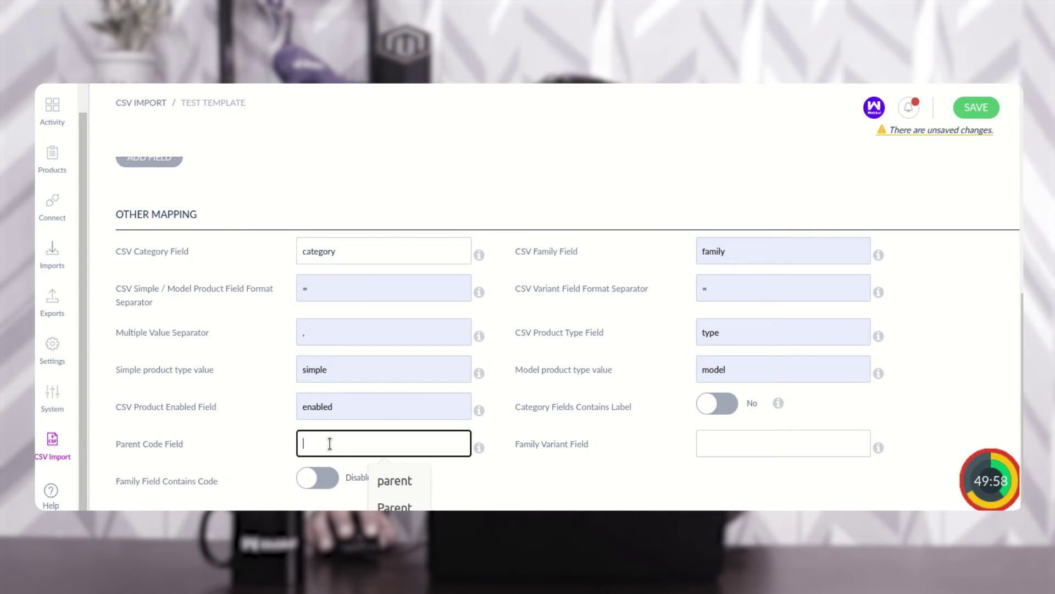
left_click(385, 482)
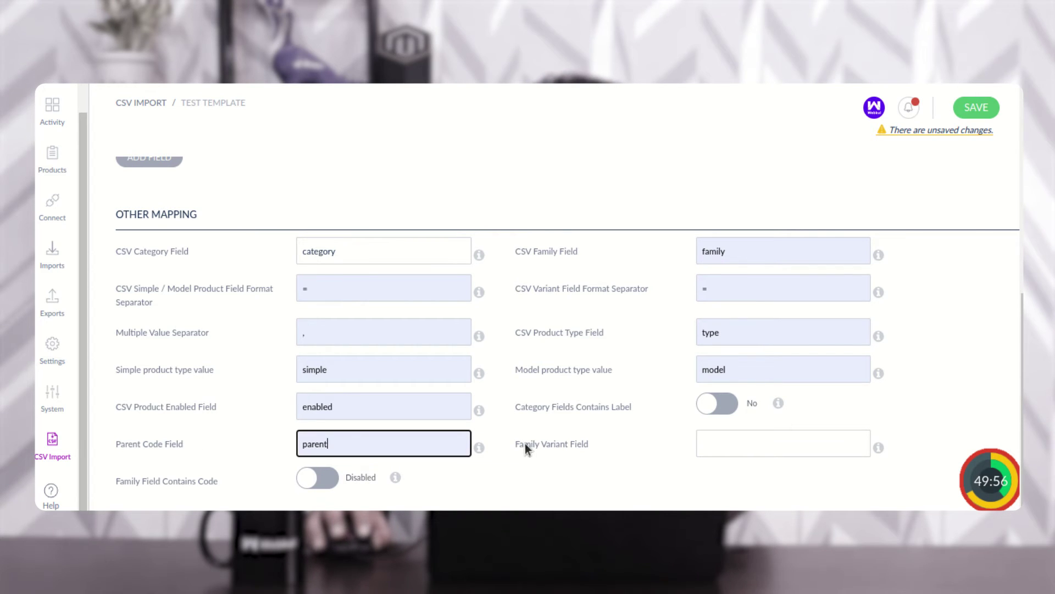
mouse_move(526, 443)
left_mouse_down()
mouse_move(674, 454)
mouse_move(522, 445)
left_mouse_up()
left_click(725, 448)
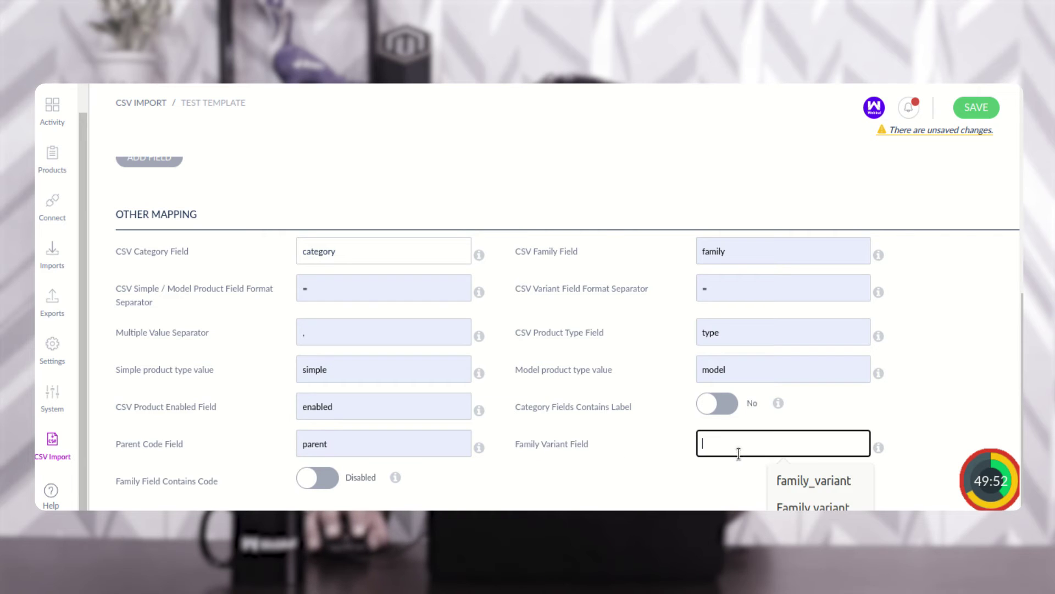
left_click(809, 506)
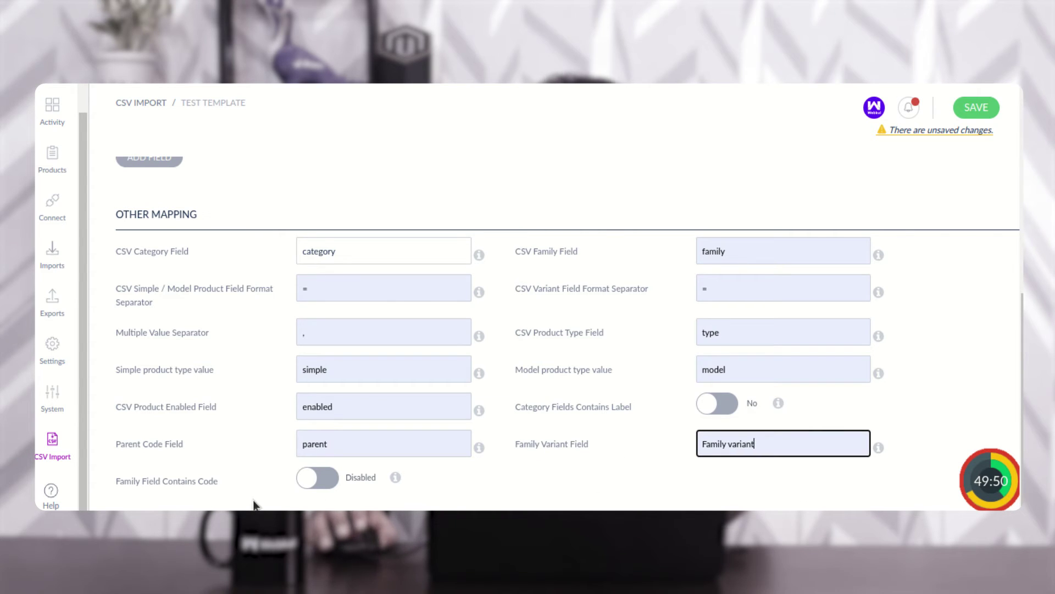
left_click_drag(127, 480, 211, 480)
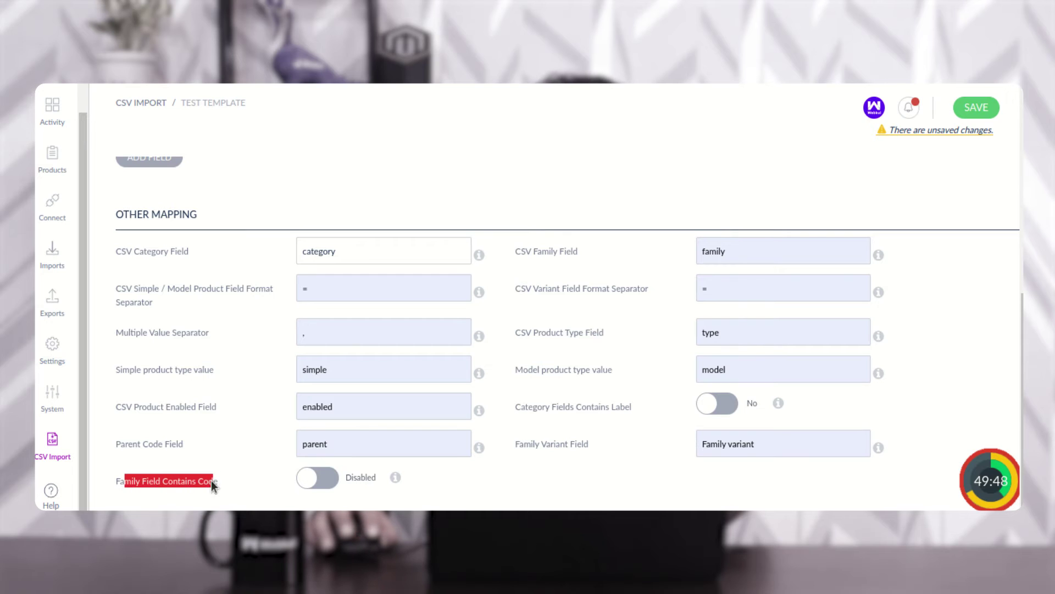
left_click(229, 496)
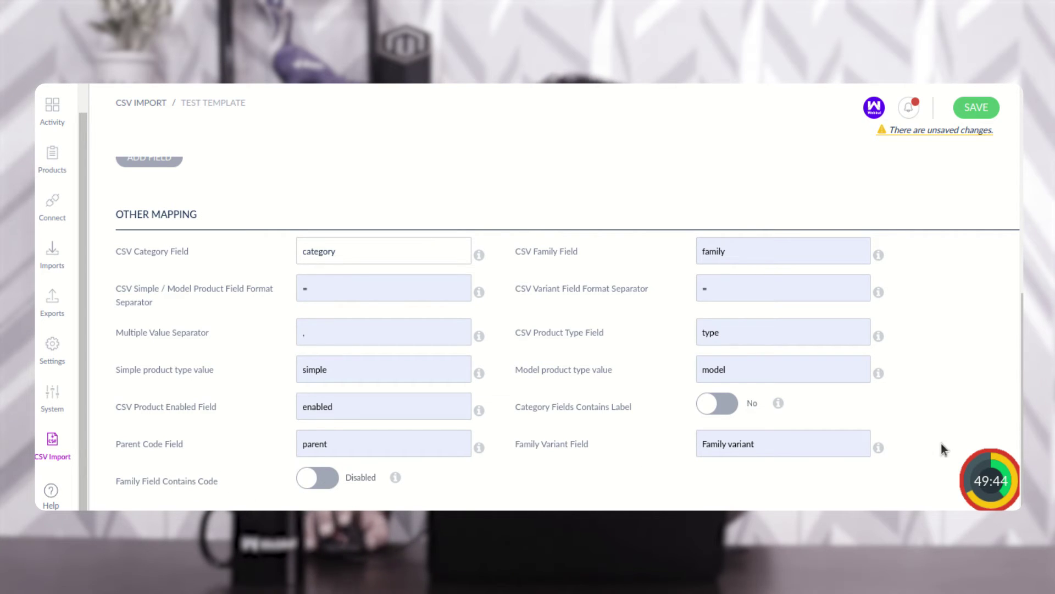
scroll(942, 441, "up", 5)
scroll(942, 437, "up", 3)
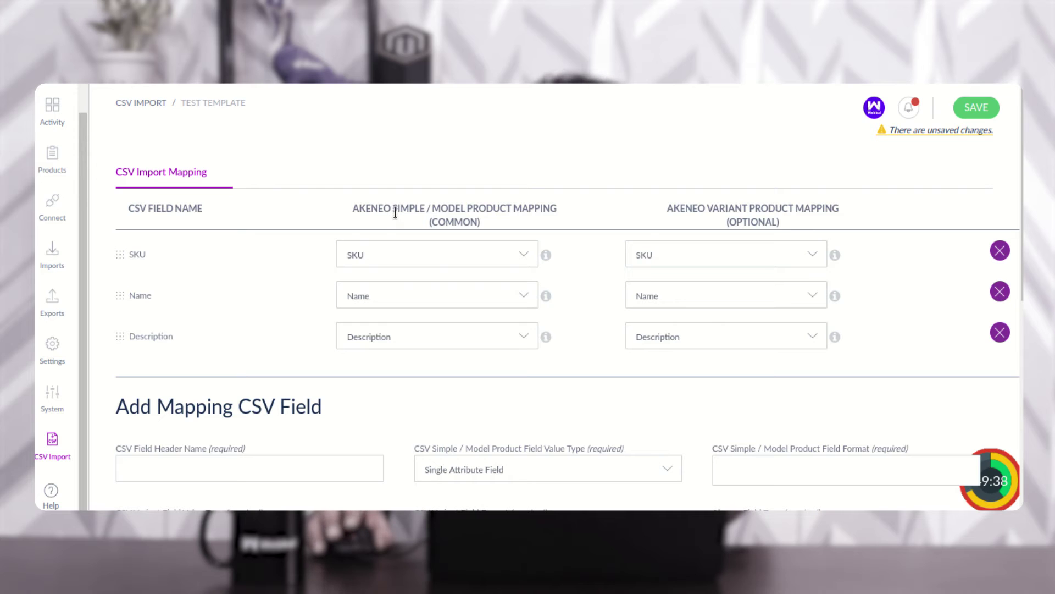
scroll(448, 313, "down", 8)
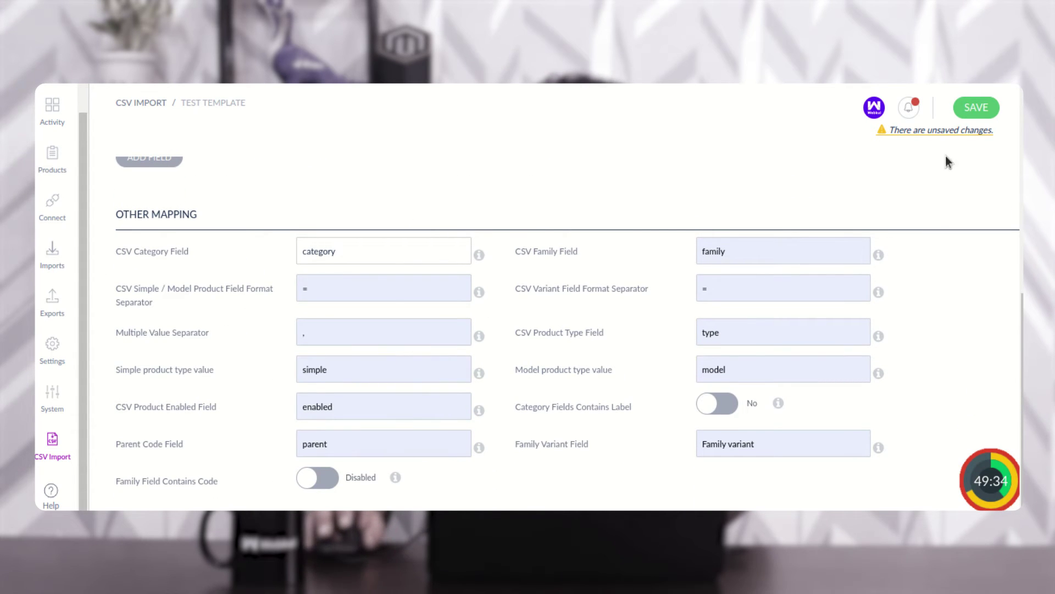
- Save the test template and return to the list of CSV mapping templates
left_click(978, 109)
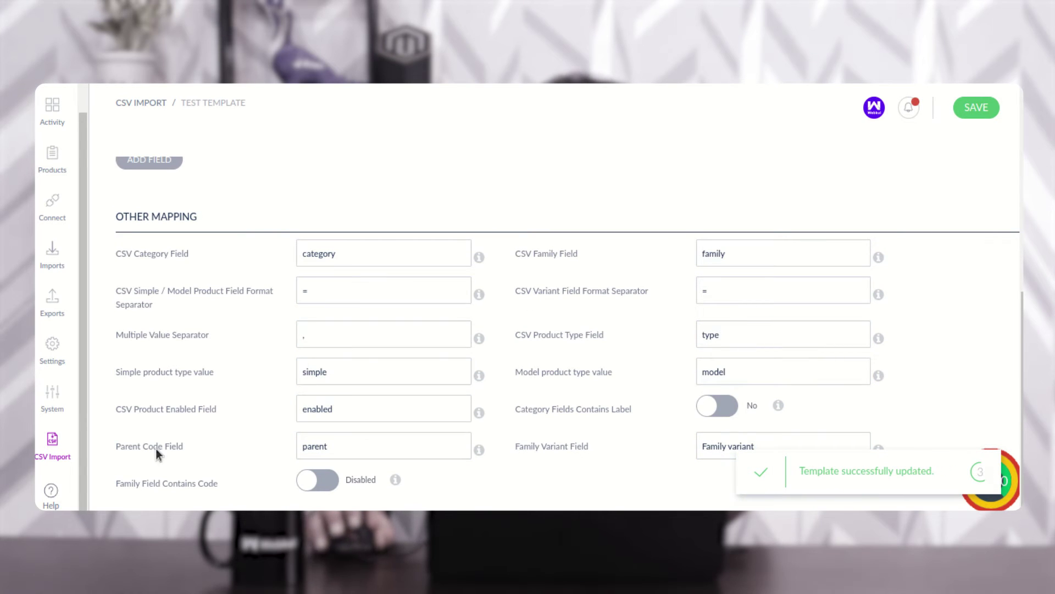
left_click(49, 447)
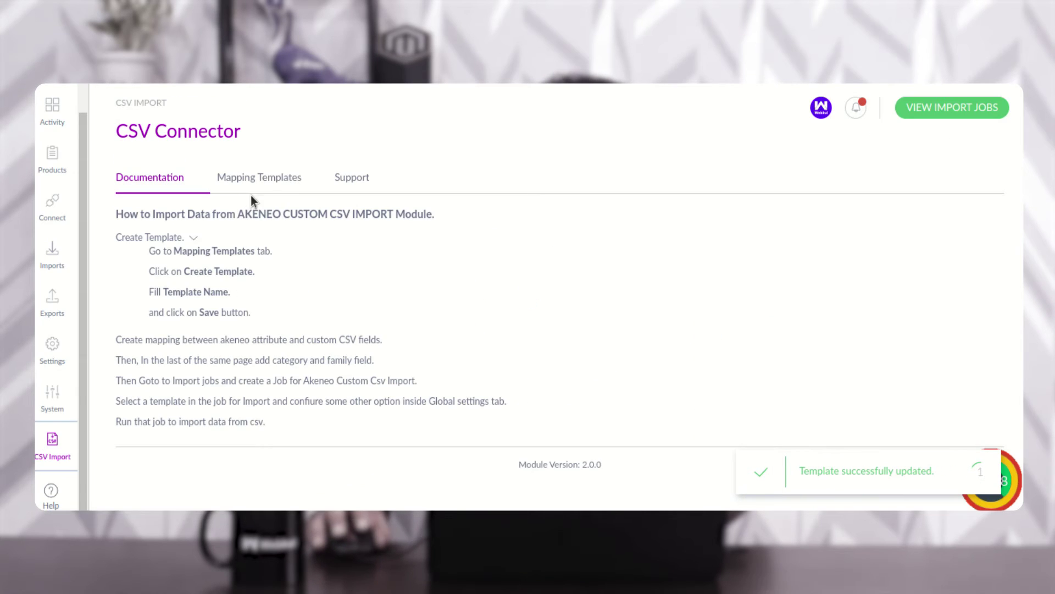
left_click(261, 178)
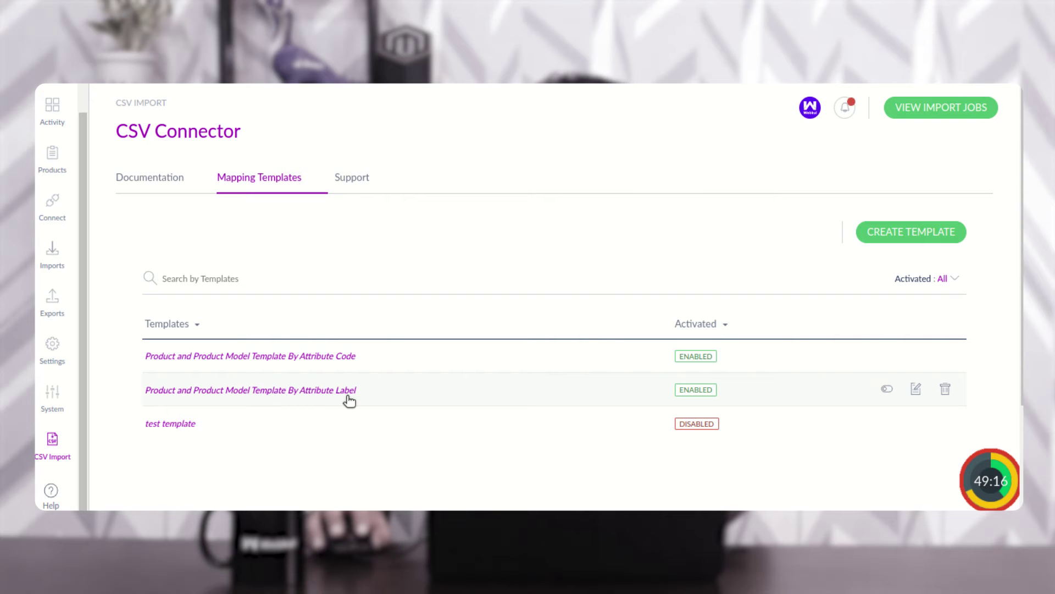
- Open the Product and Product Model Template By Attribute Code and review its CSV field mappings
left_click(335, 358)
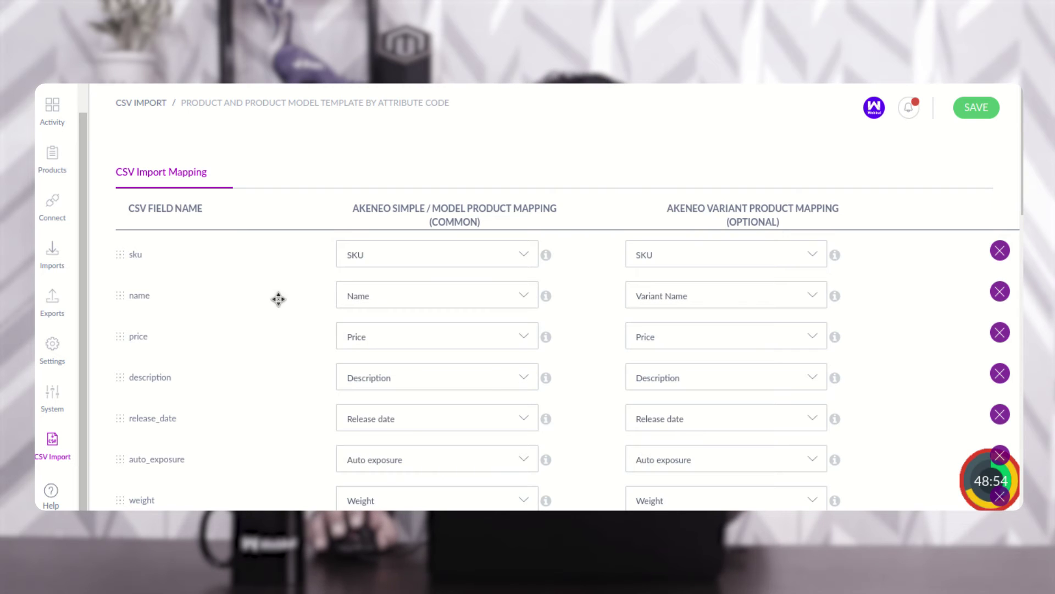
scroll(237, 293, "down", 2)
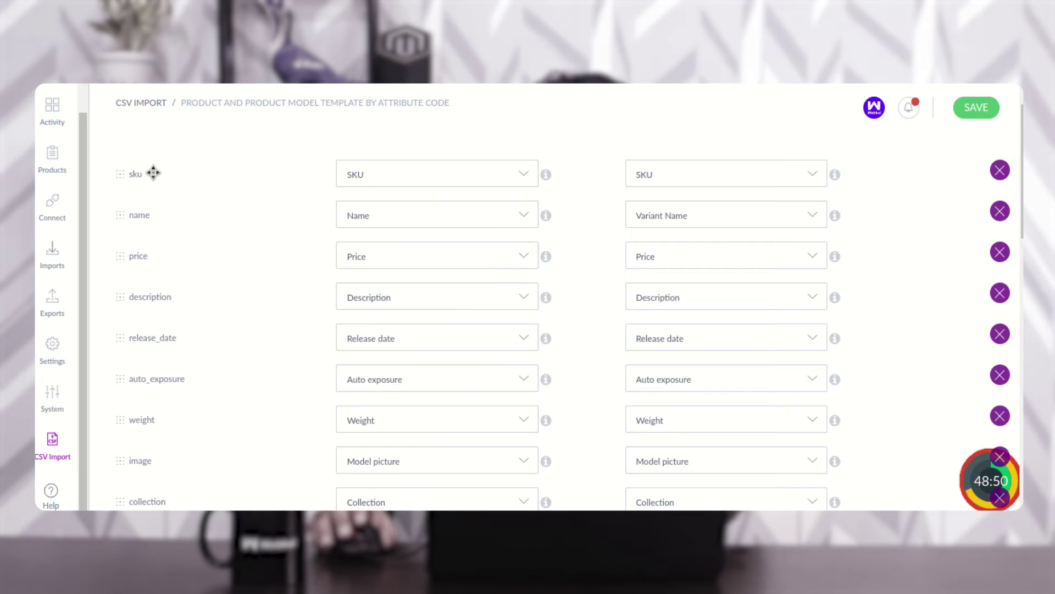
scroll(176, 313, "down", 2)
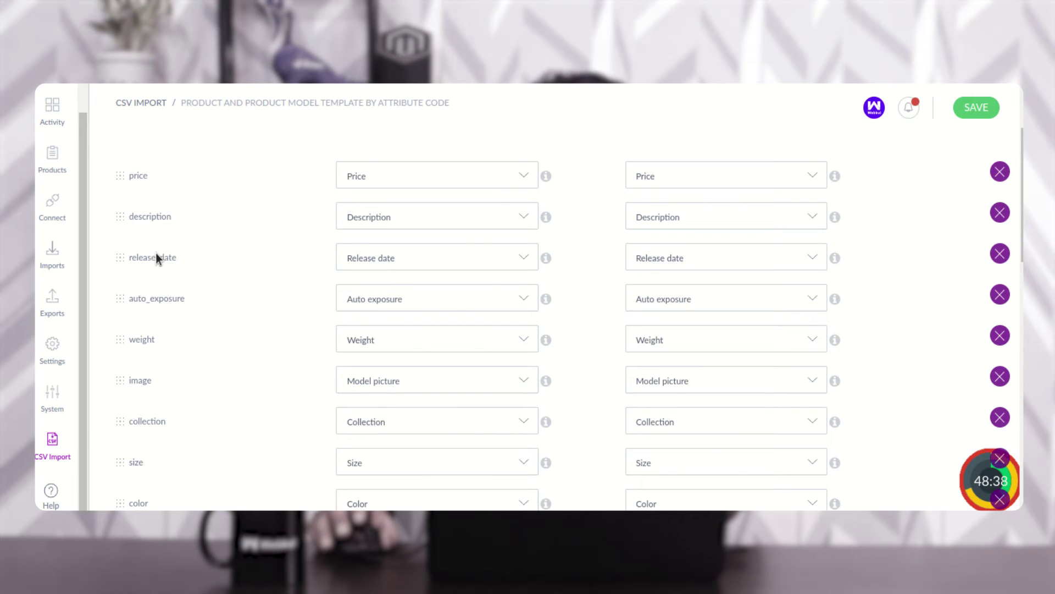
scroll(424, 296, "up", 3)
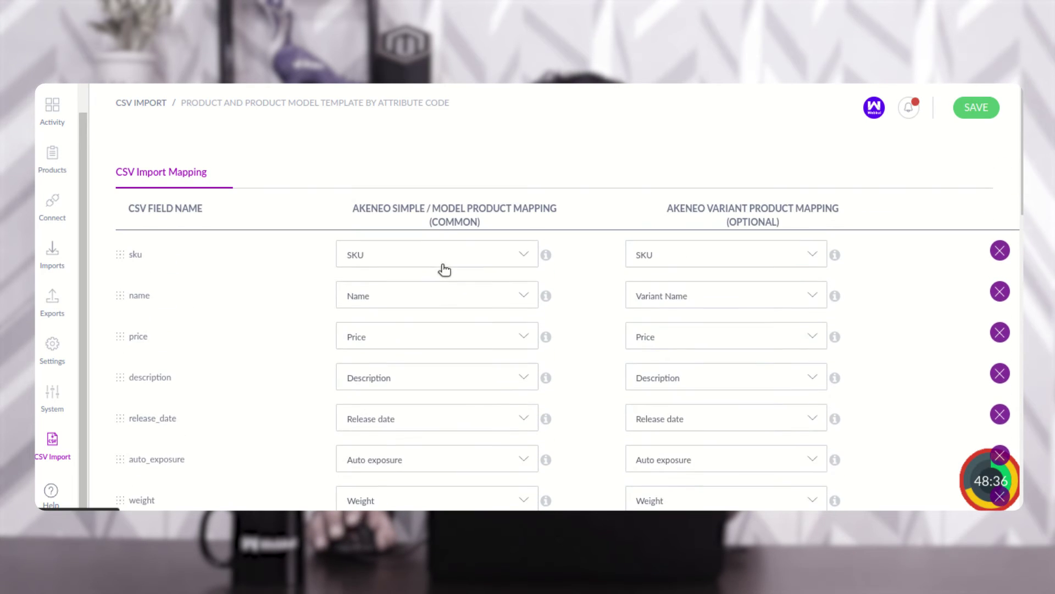
scroll(444, 269, "down", 2)
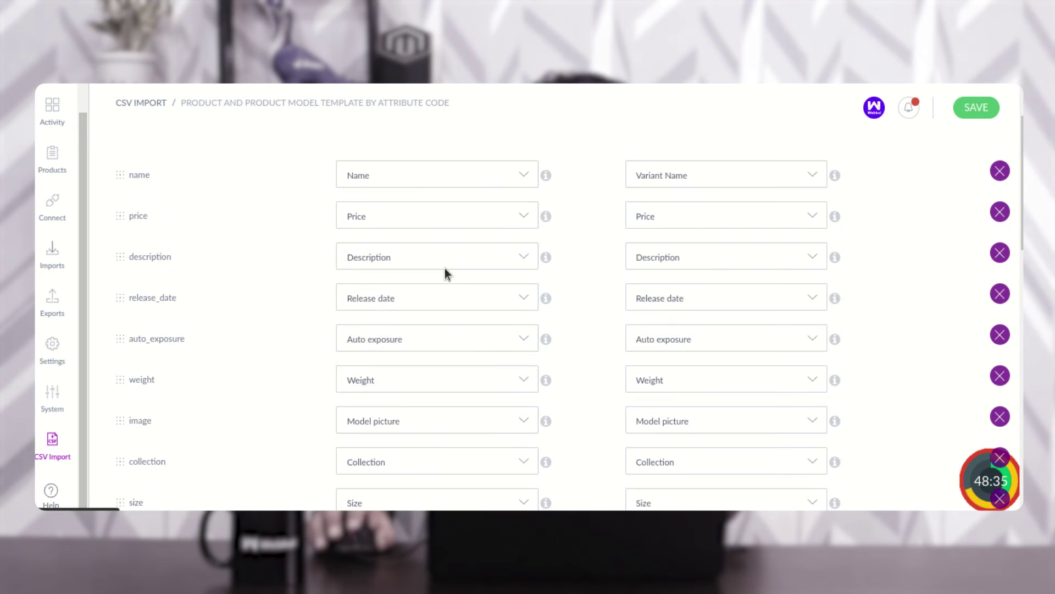
- Open the Product and Product Model Template By Attribute Label from the mapping templates and review its field mappings
left_click(53, 448)
left_click(277, 184)
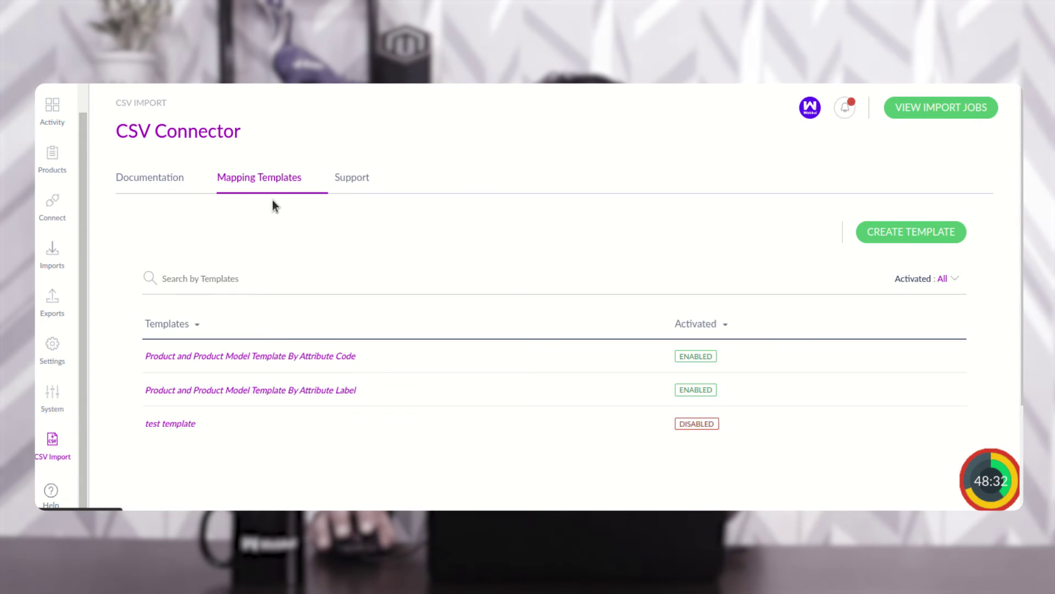
left_click(341, 391)
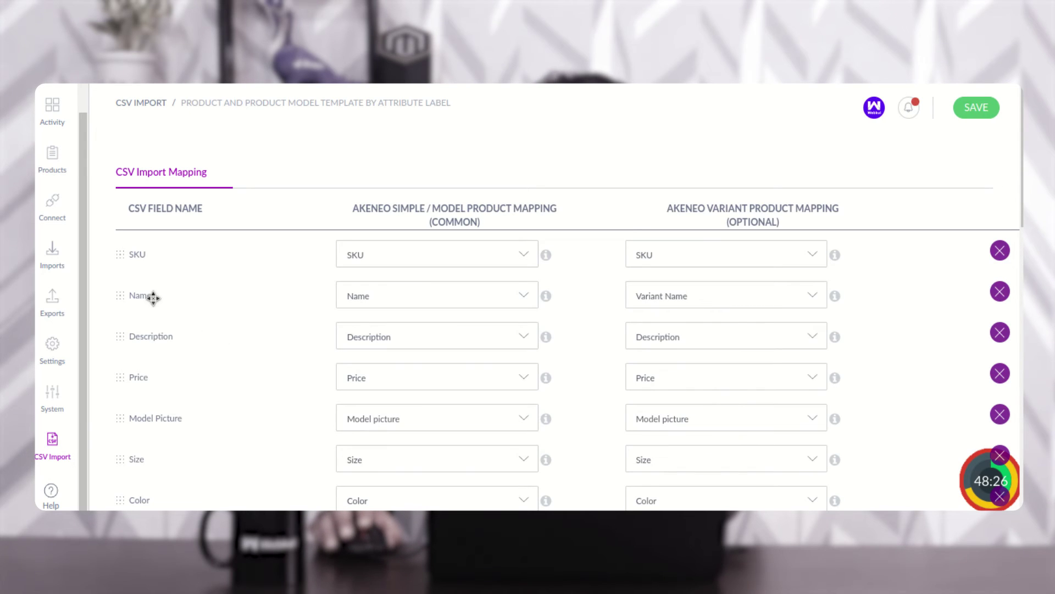
scroll(156, 263, "down", 1)
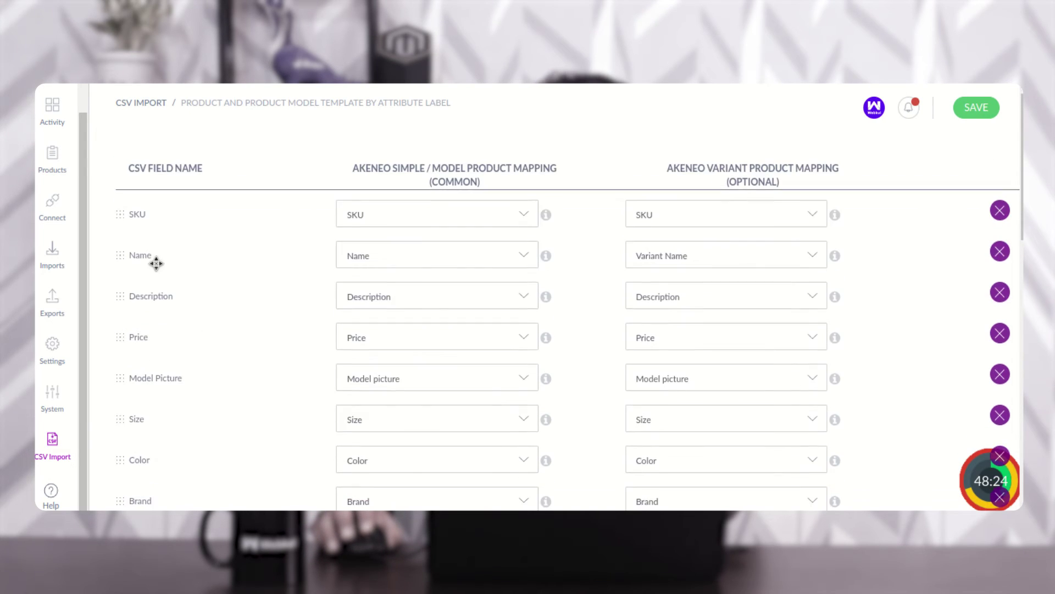
scroll(170, 327, "down", 3)
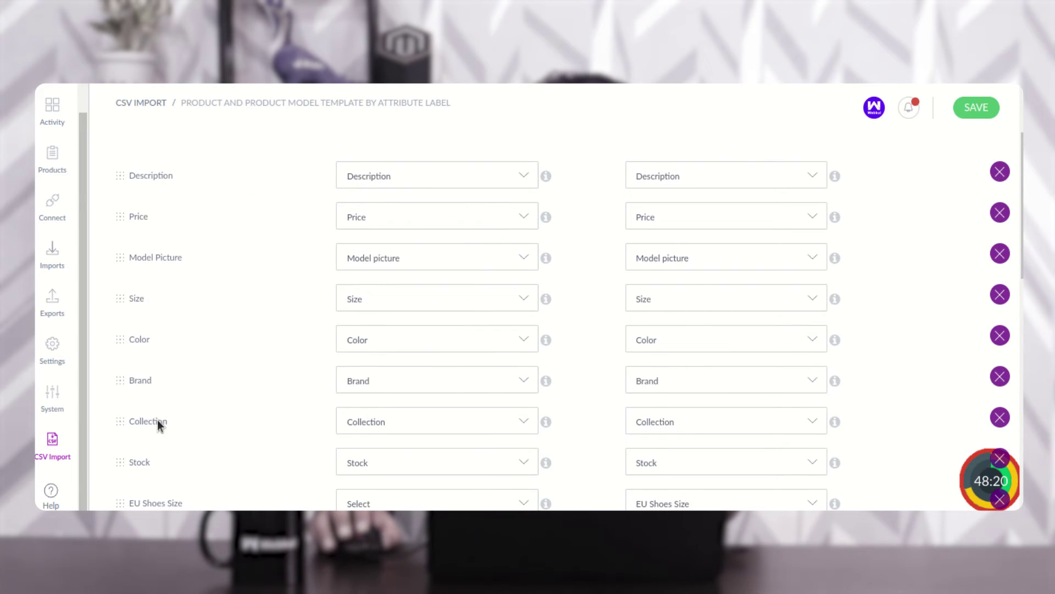
scroll(159, 424, "down", 2)
scroll(186, 435, "down", 2)
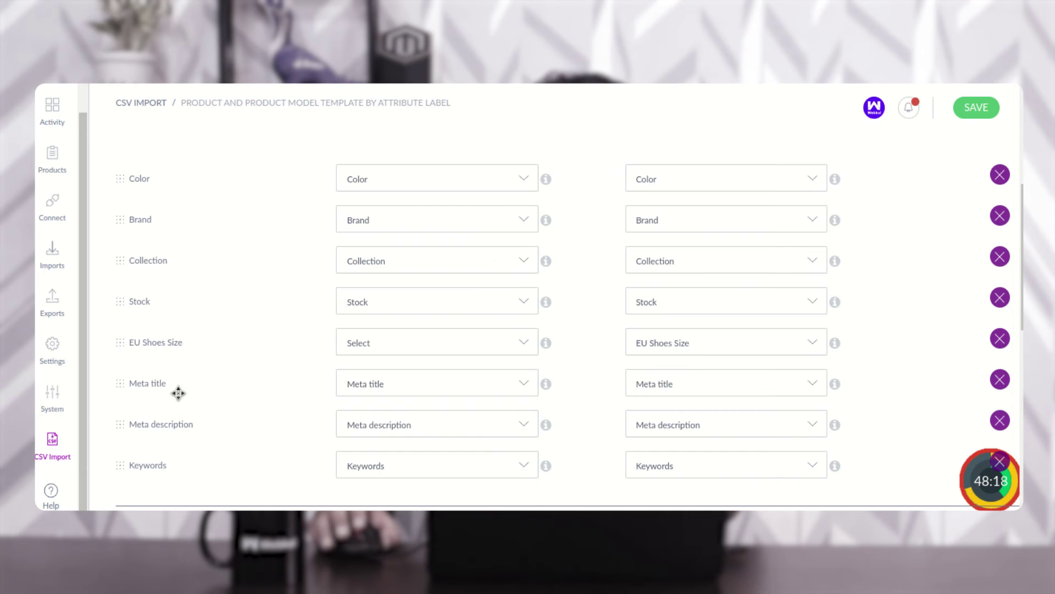
scroll(176, 379, "up", 7)
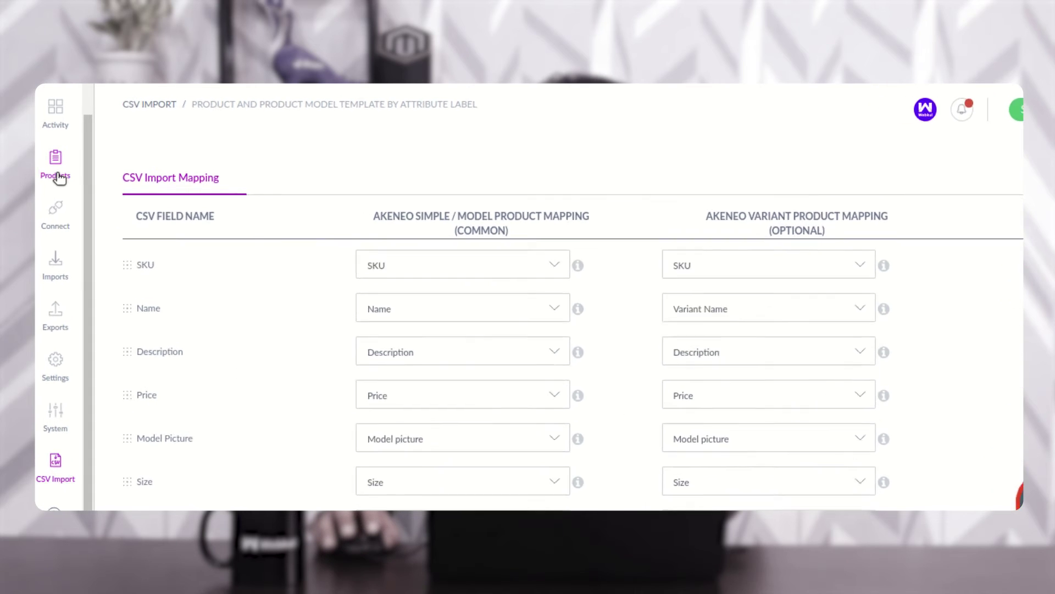
- View the product grid and open the list of import profiles
left_click(60, 176)
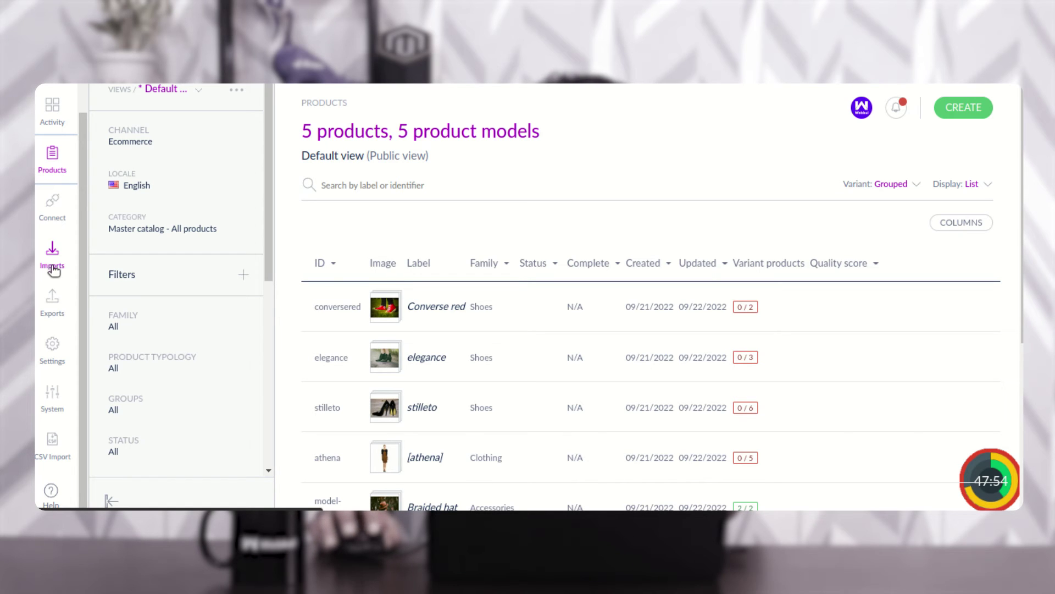
left_click(57, 264)
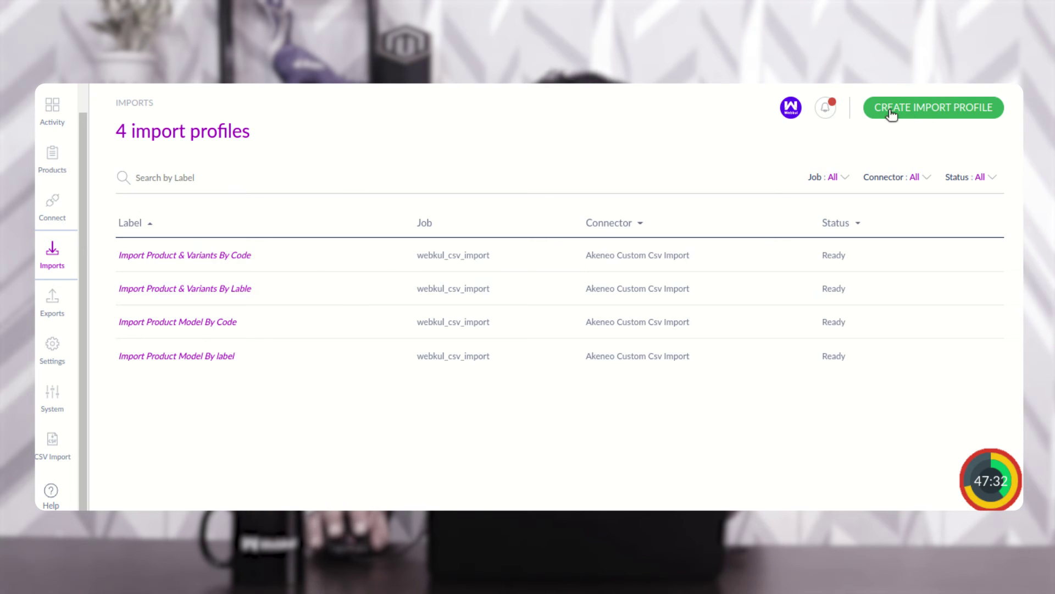
left_click(939, 109)
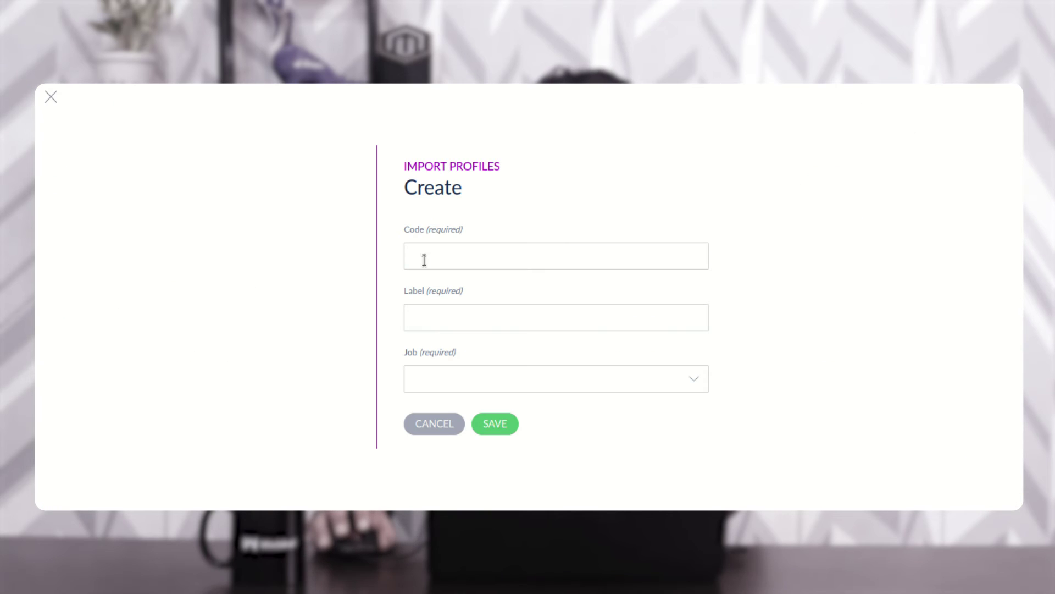
left_click(463, 379)
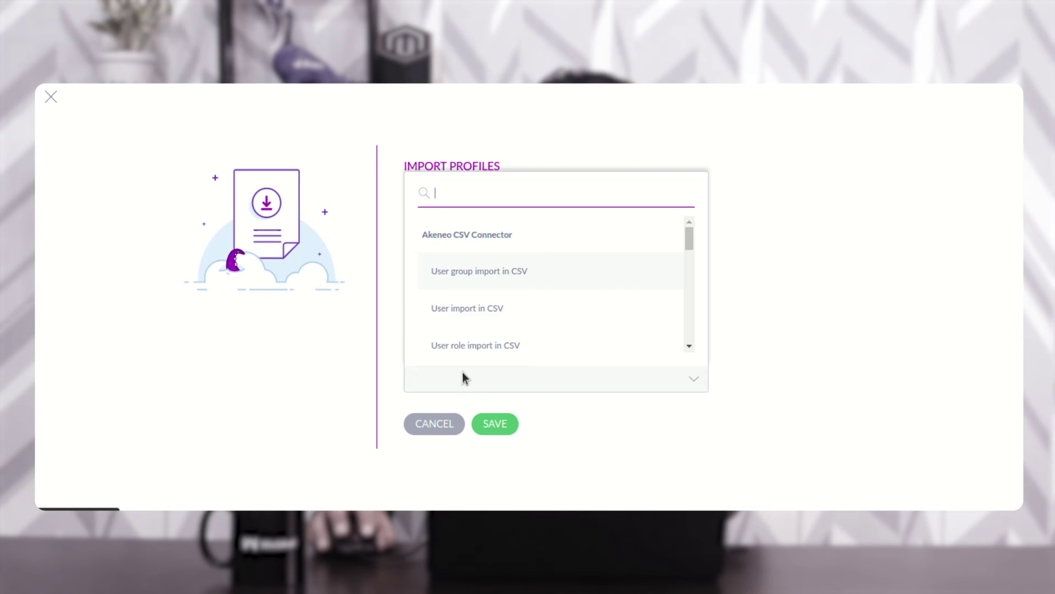
left_click_drag(691, 236, 681, 332)
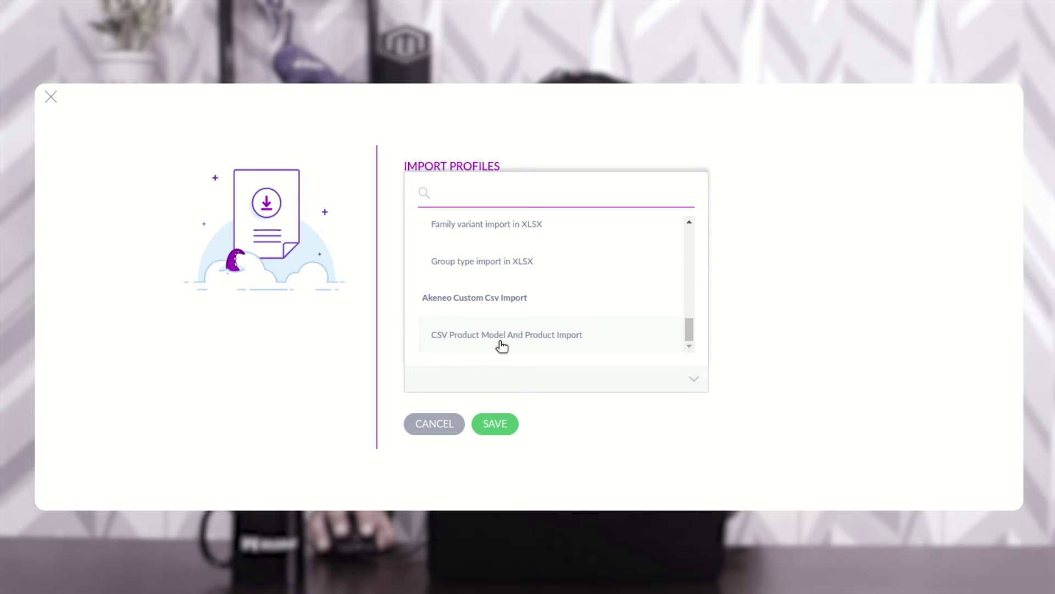
left_click(562, 337)
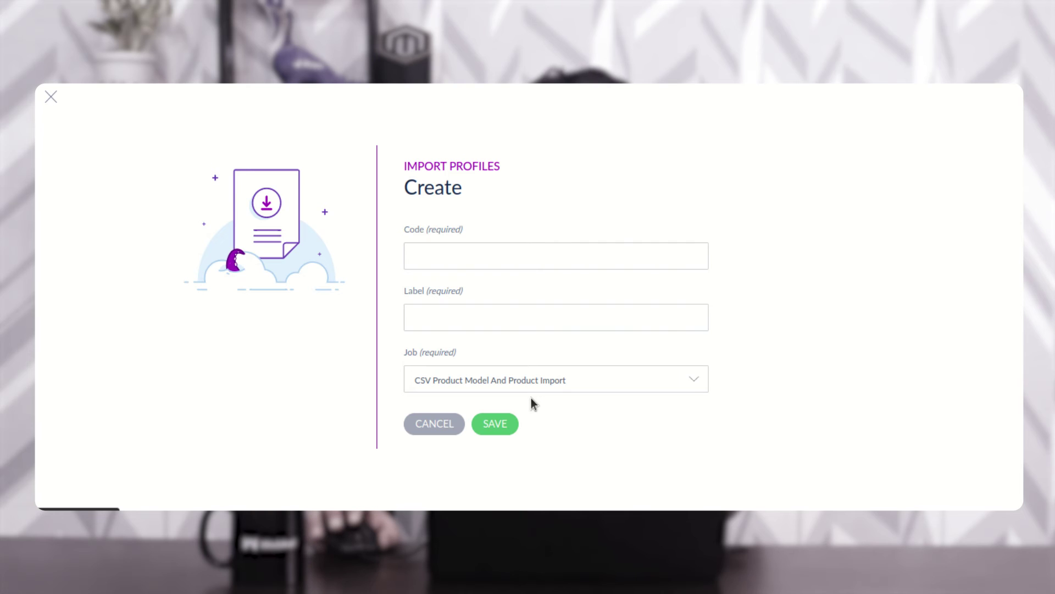
left_click(442, 428)
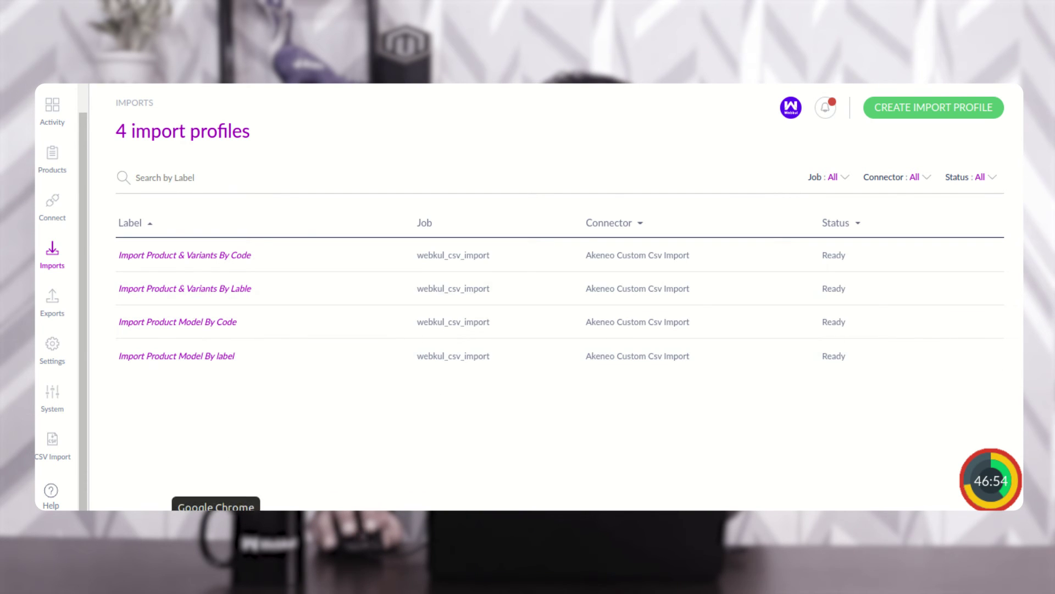
- Open products_export_image.csv from the Downloads folder in LibreOffice Calc, accepting the text import settings
left_click(125, 509)
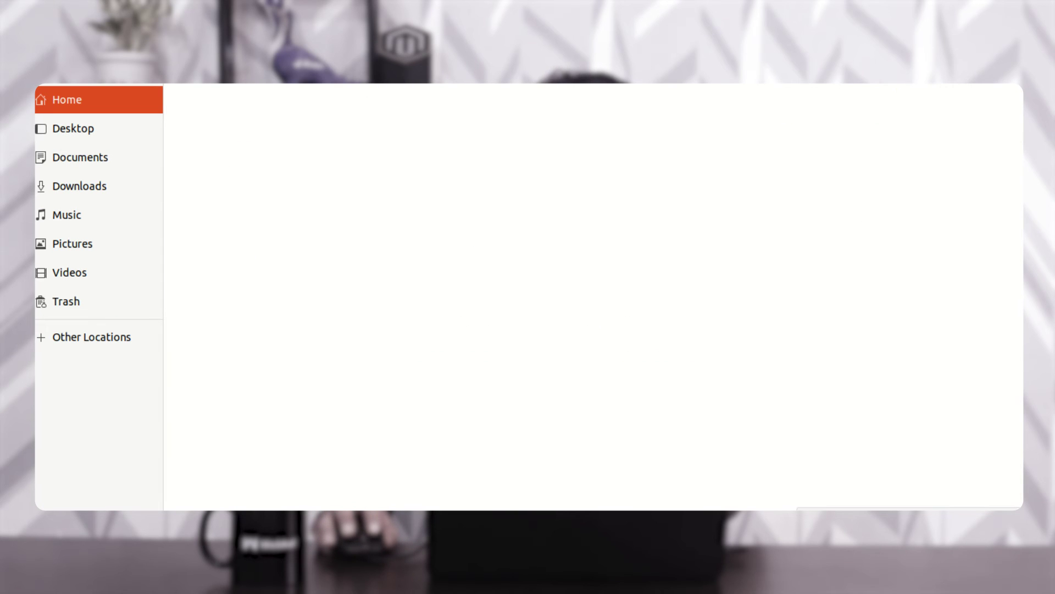
left_click(80, 185)
left_click(343, 100)
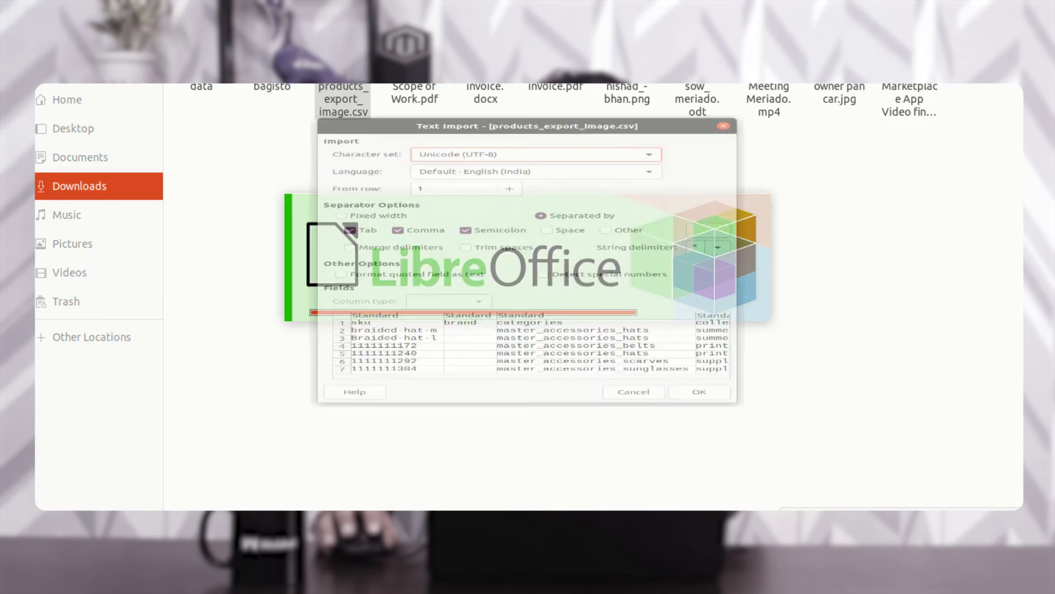
left_click(699, 493)
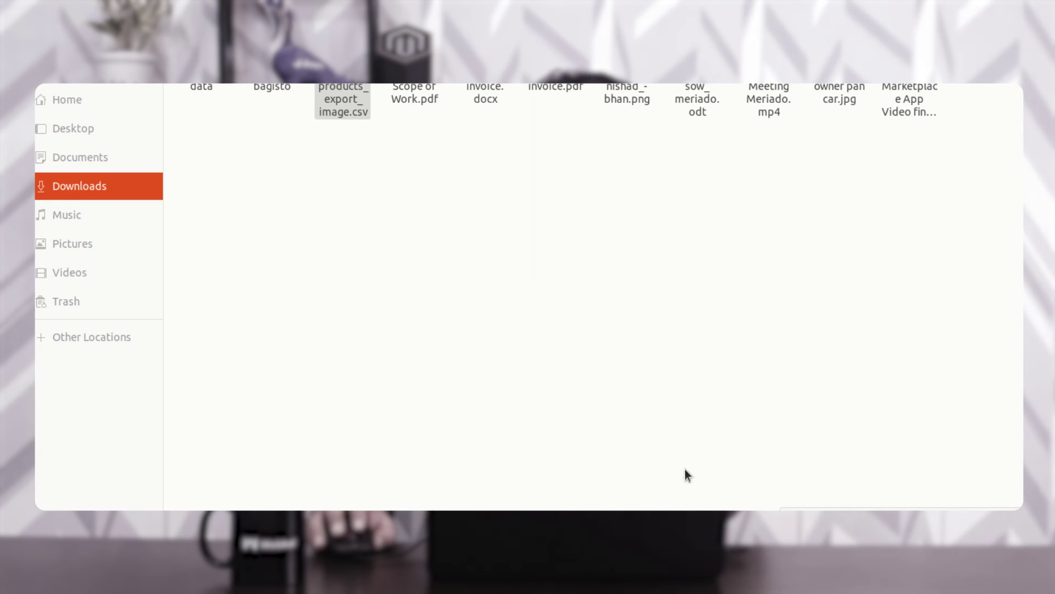
- Examine the SKUs and categories in rows 4 to 7 and the Belt, Hat, Scarf and Sunglasses entries of the CSV sheet
left_click_drag(101, 183, 104, 220)
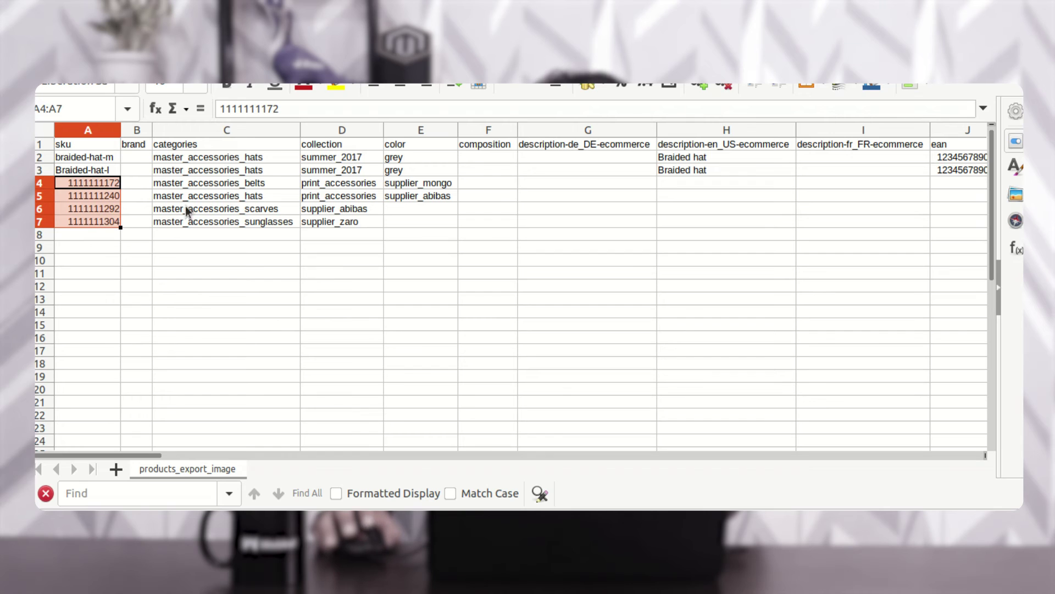
left_click_drag(200, 183, 270, 224)
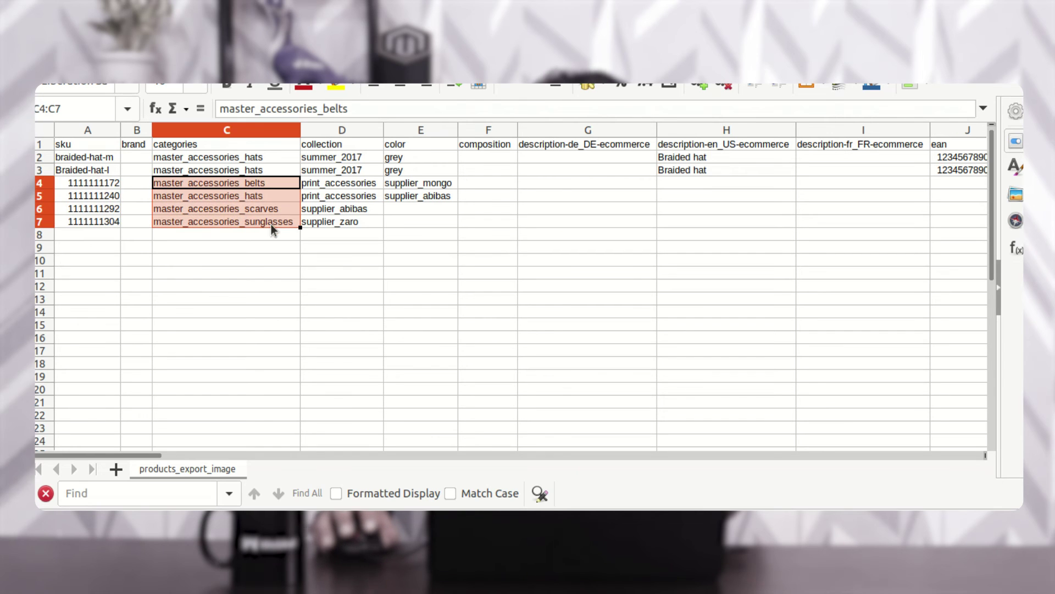
left_click_drag(145, 454, 466, 477)
left_click(767, 185)
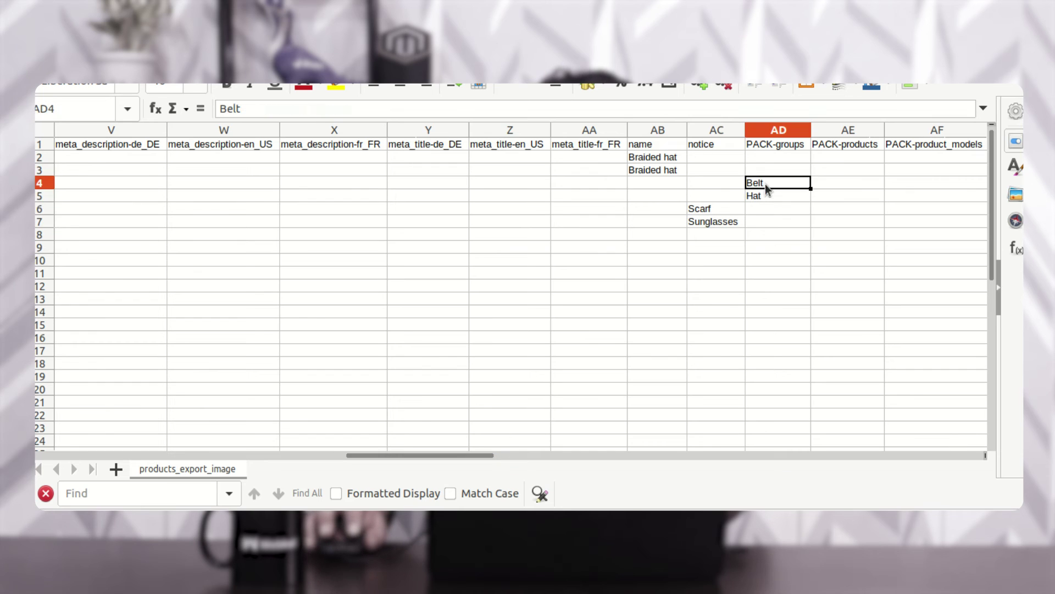
left_click(767, 200)
left_click(720, 212)
left_click(720, 223)
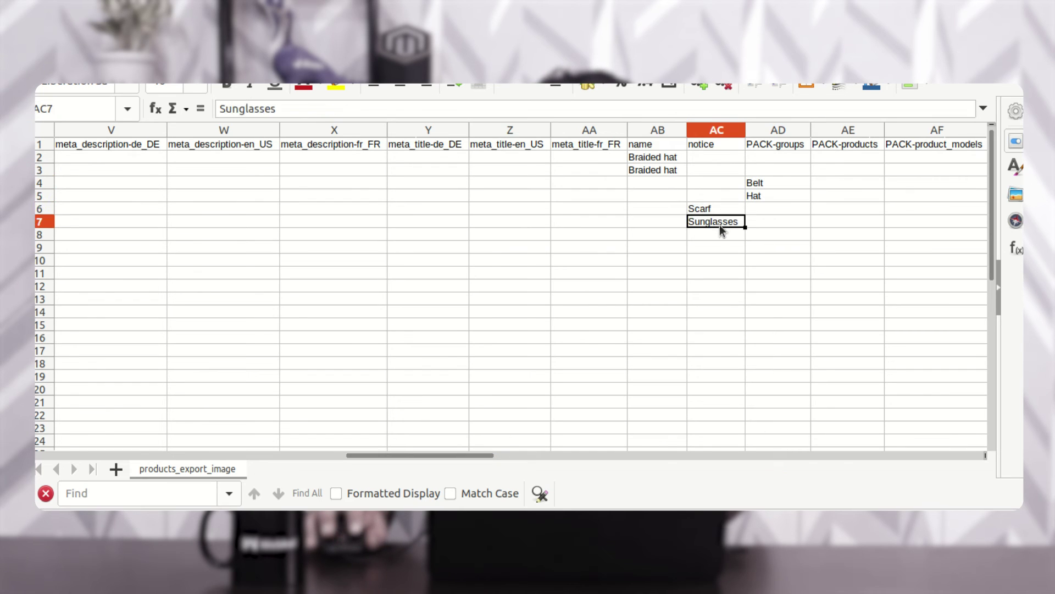
left_click_drag(437, 455, 82, 270)
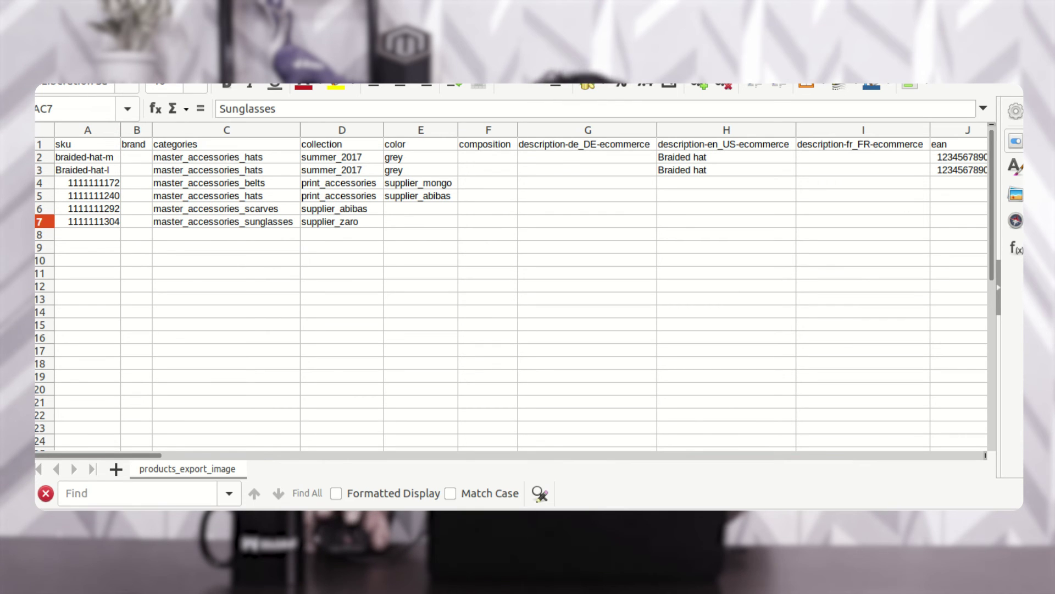
- Switch back to Akeneo PIM, open the Import Product & Variants By Code profile and check its CSV file path
key("alt+Tab")
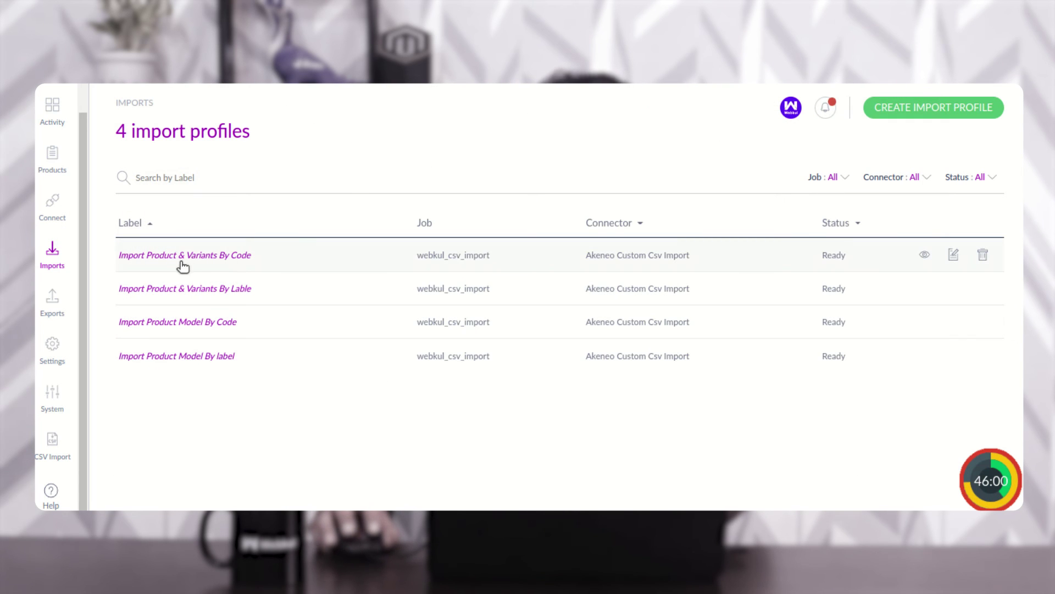
left_click(238, 256)
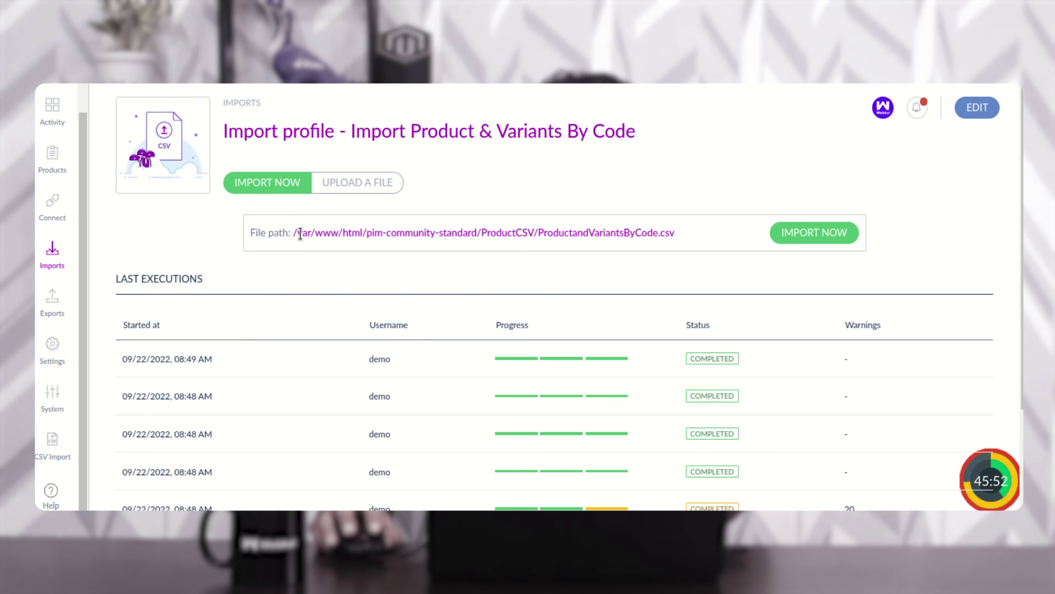
left_click_drag(296, 232, 675, 232)
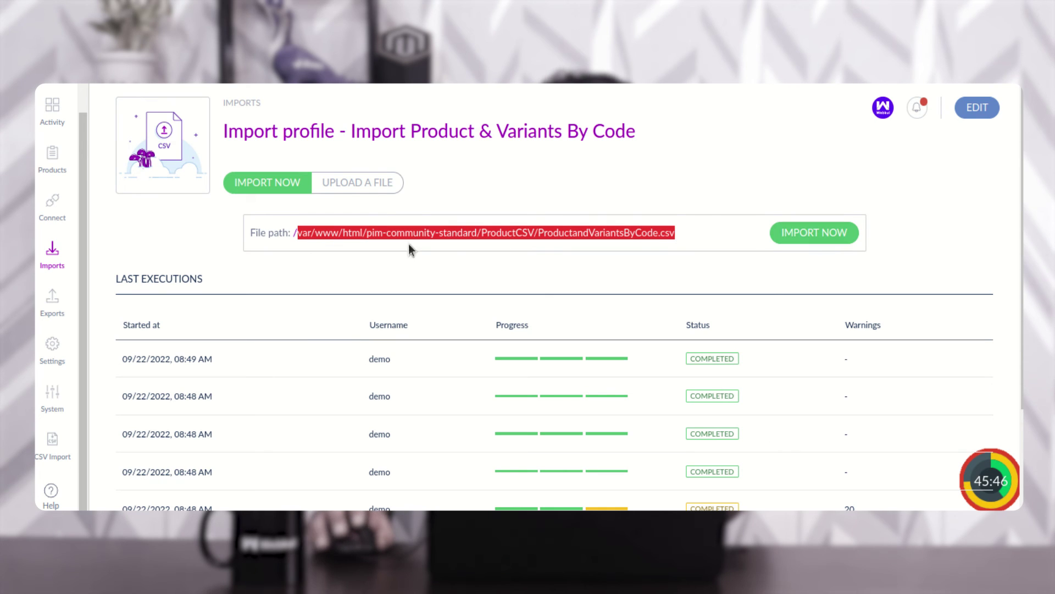
- Upload products_export_image.csv from the Downloads folder to the import profile and run the import
left_click(370, 185)
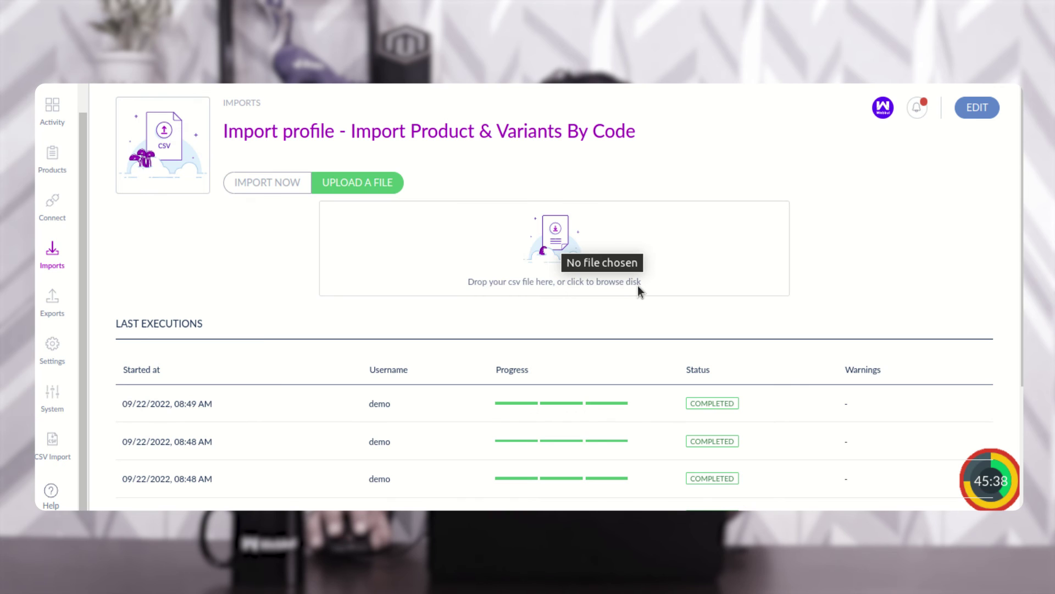
left_click(615, 284)
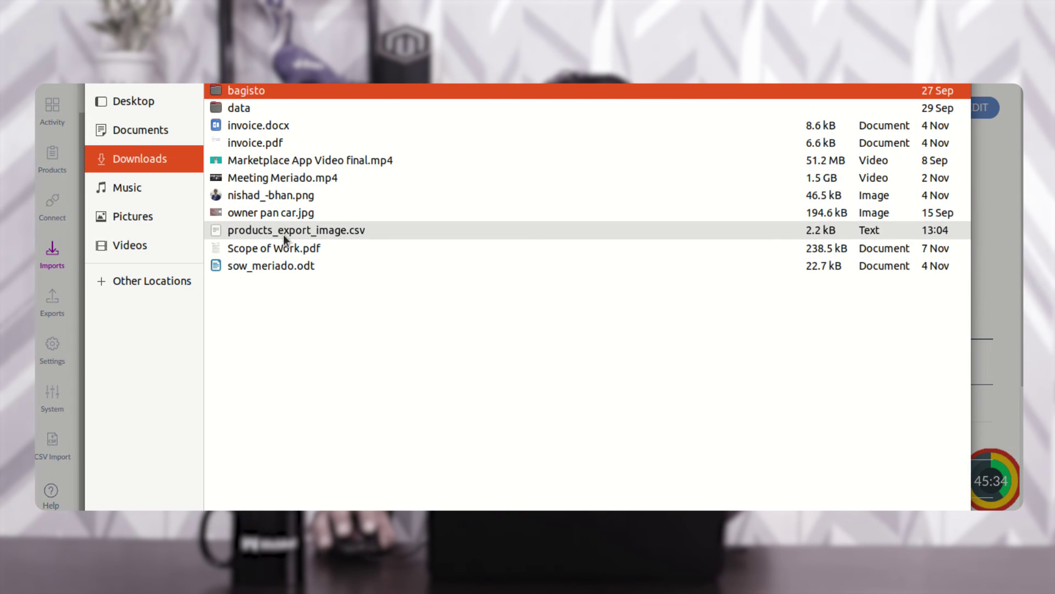
left_click(283, 235)
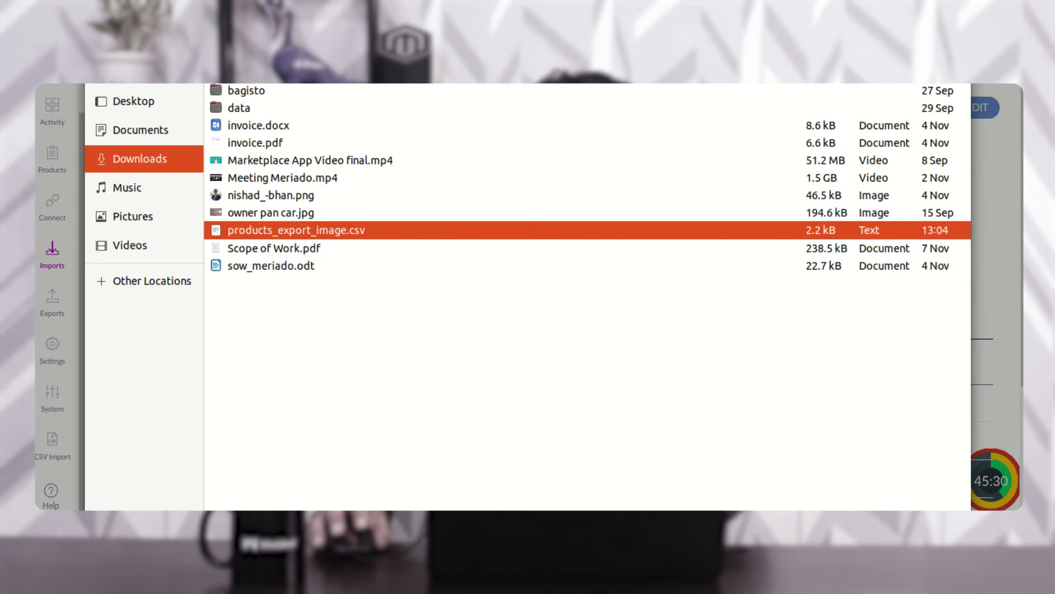
key("Return")
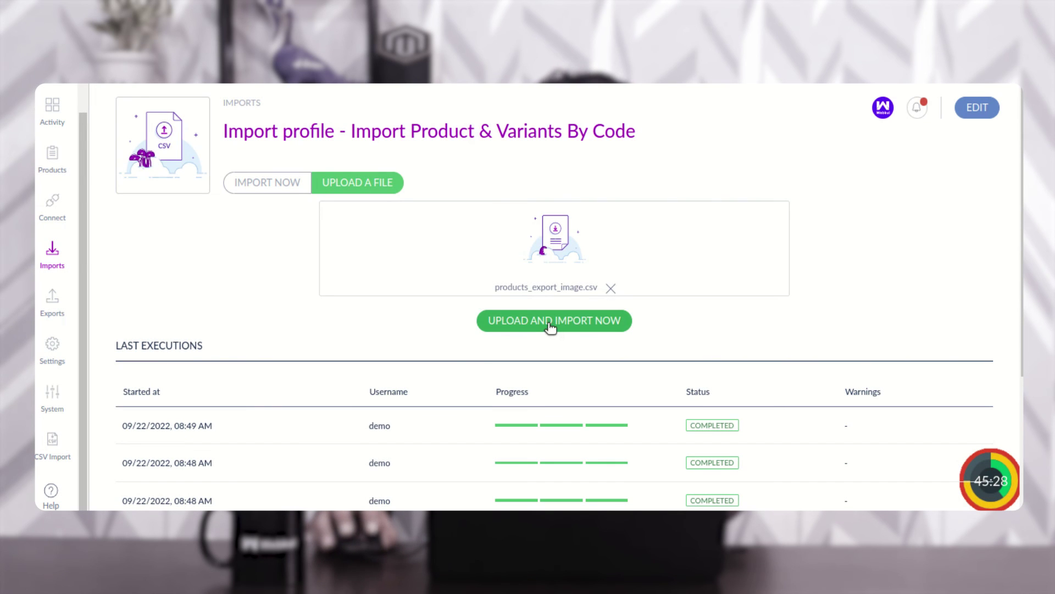
left_click(551, 325)
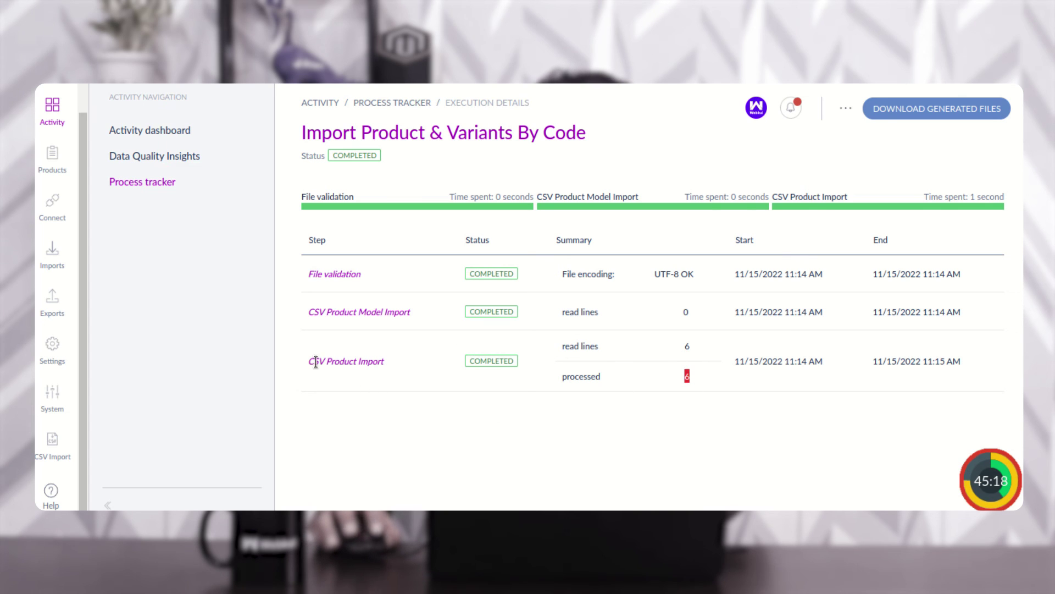
- Review the CSV Product Import summary in the execution details and check the imported products in the product grid
left_click_drag(318, 361, 379, 360)
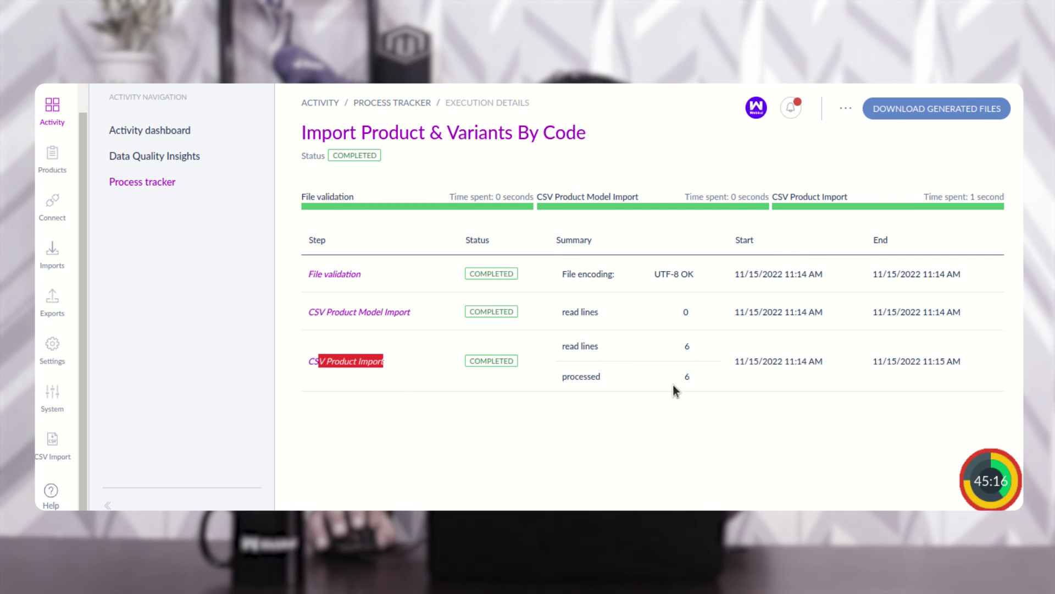
left_click(57, 164)
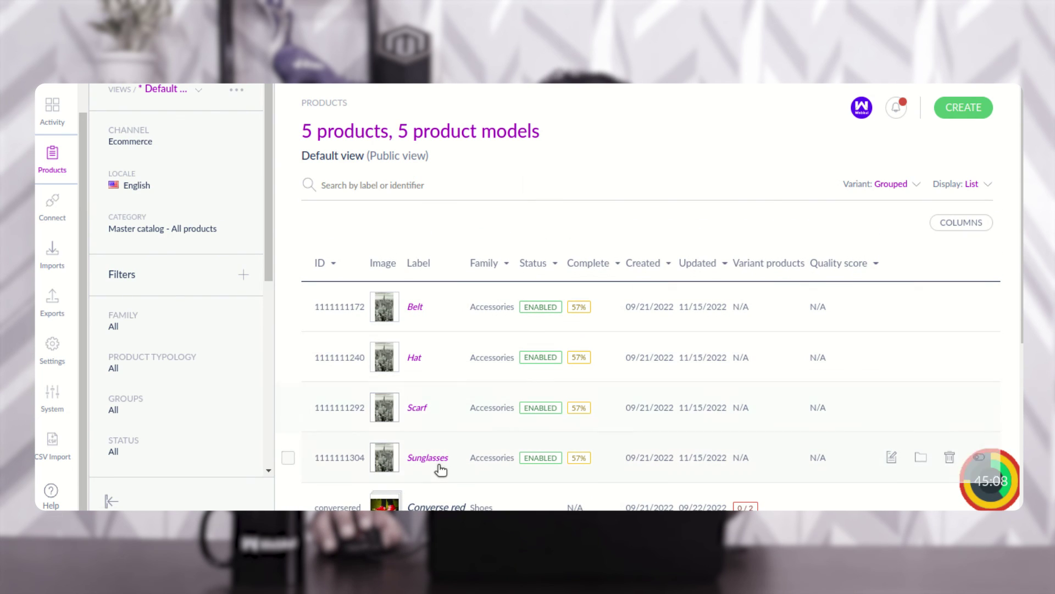
scroll(418, 455, "down", 4)
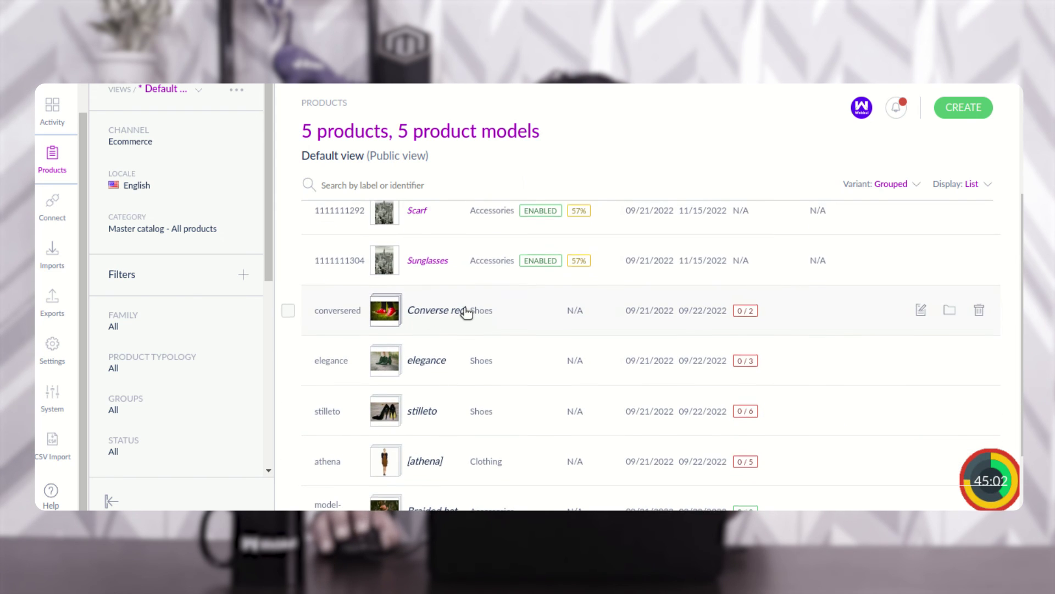
scroll(437, 308, "up", 3)
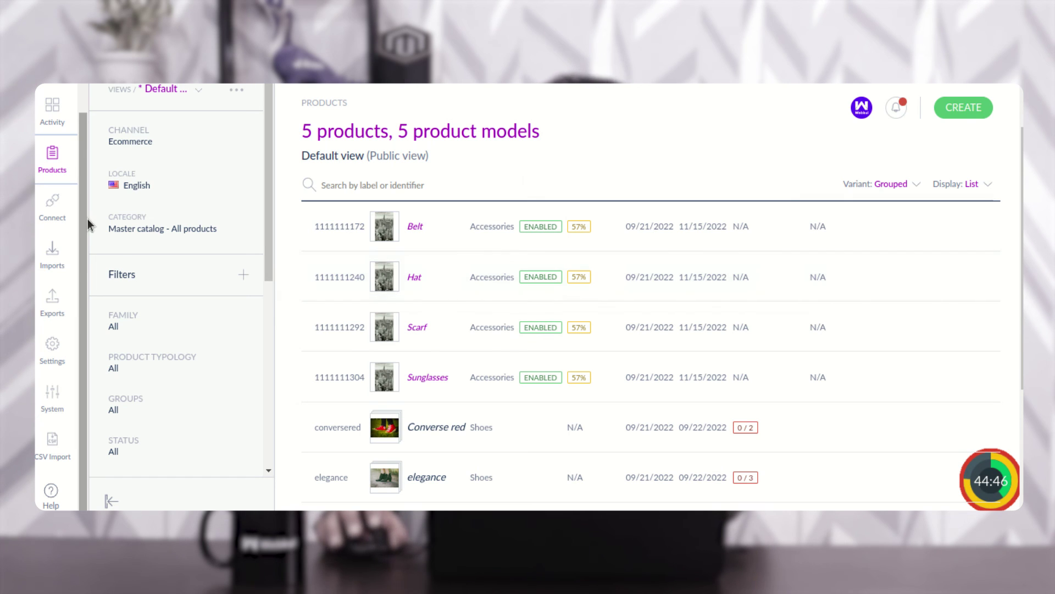
- Edit the Import Product & Variants By Code profile with Product and Product Model Template By Attribute Code as CSV template, and save it
left_click(53, 257)
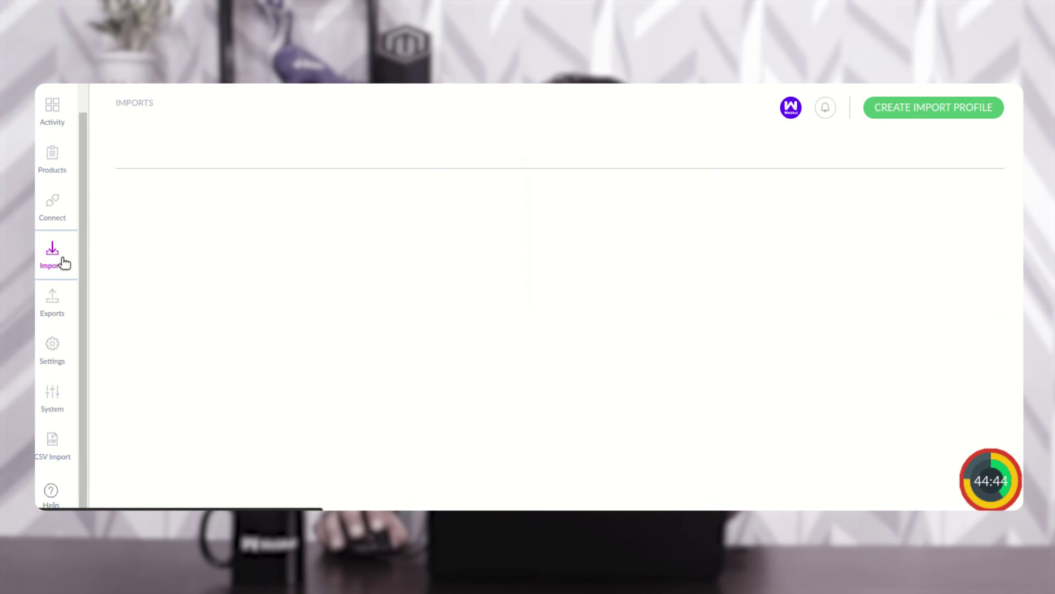
left_click(246, 255)
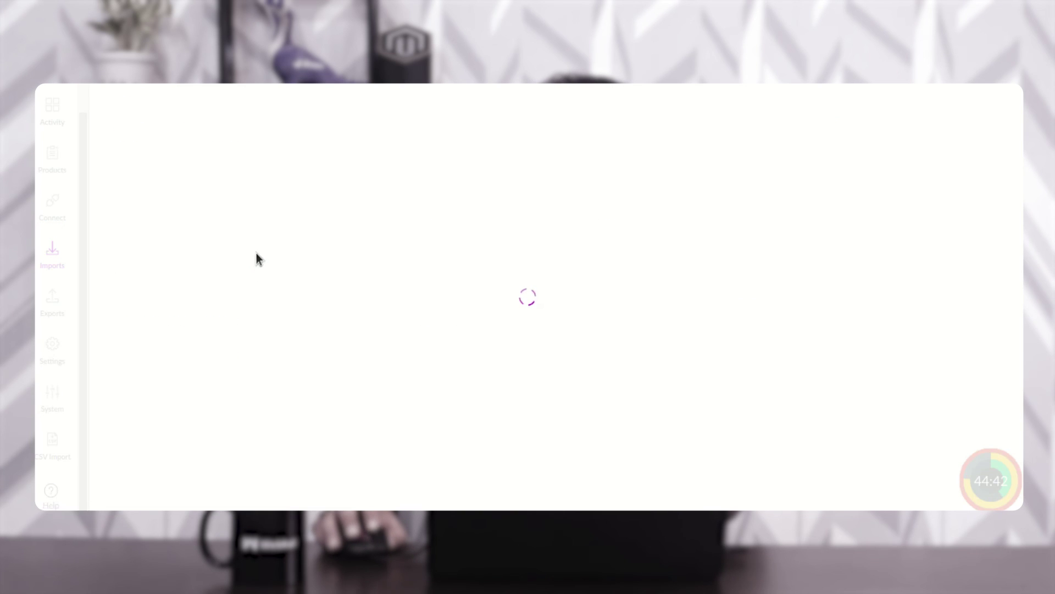
left_click(978, 107)
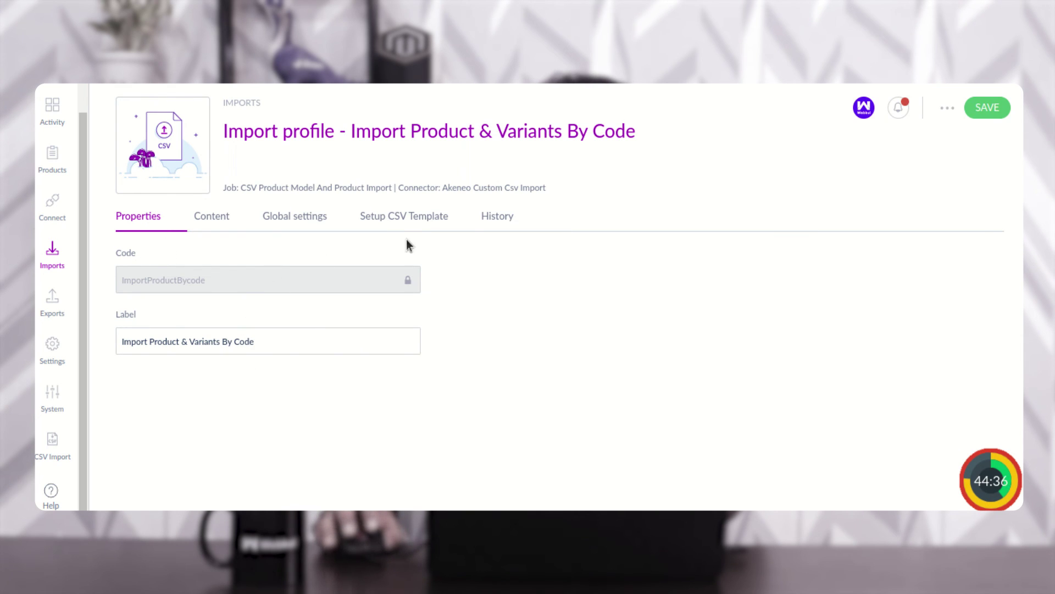
left_click(394, 220)
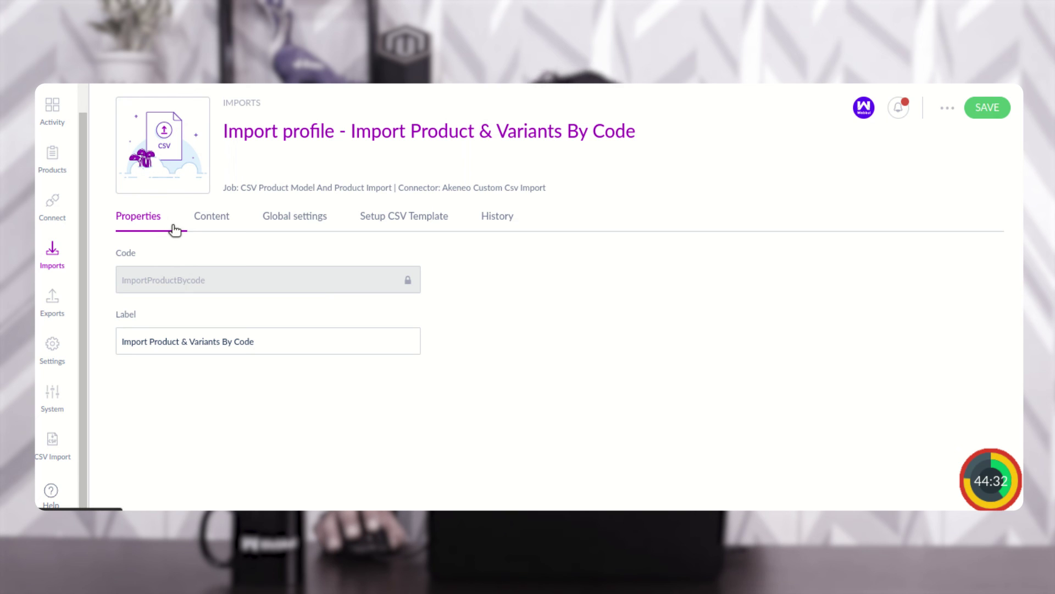
left_click(413, 219)
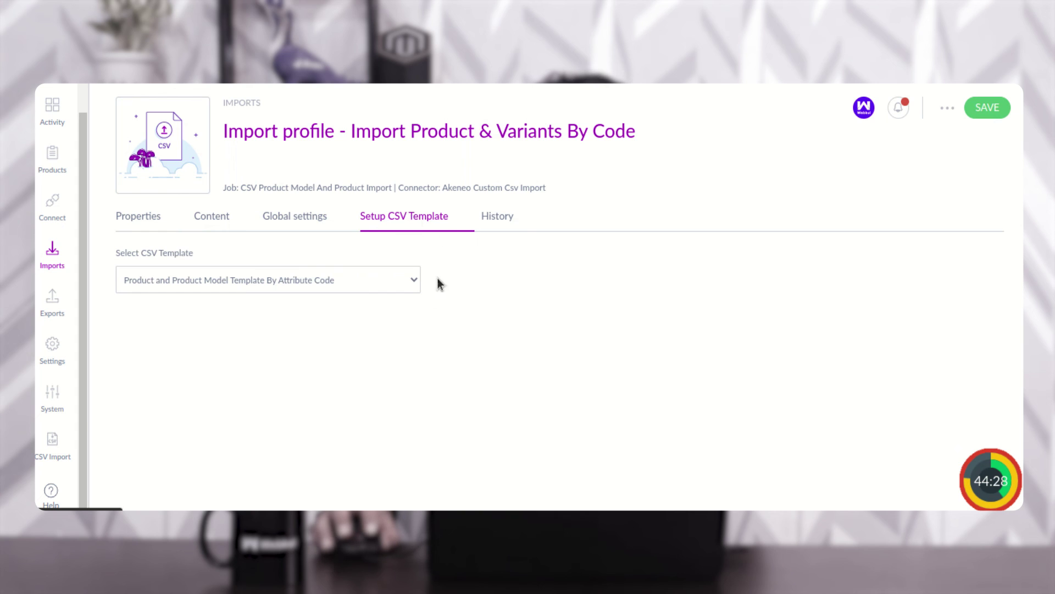
left_click(413, 285)
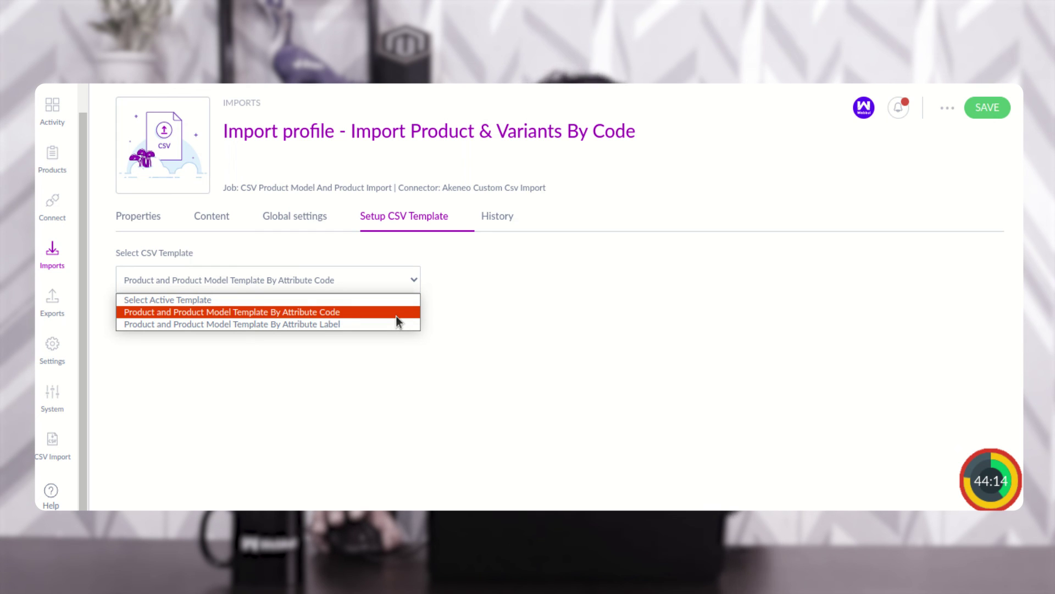
left_click(566, 309)
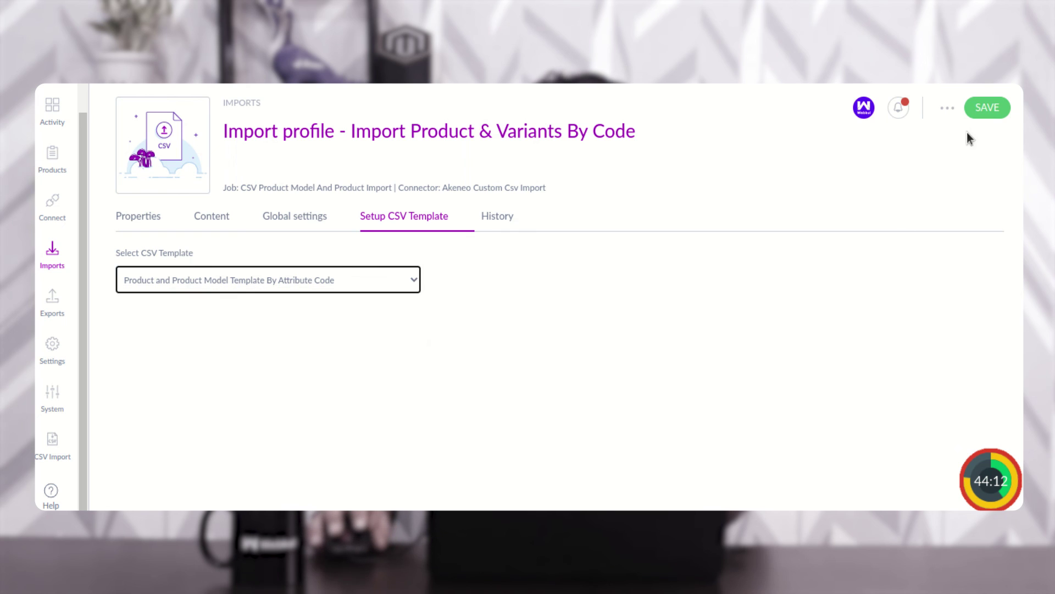
left_click(984, 109)
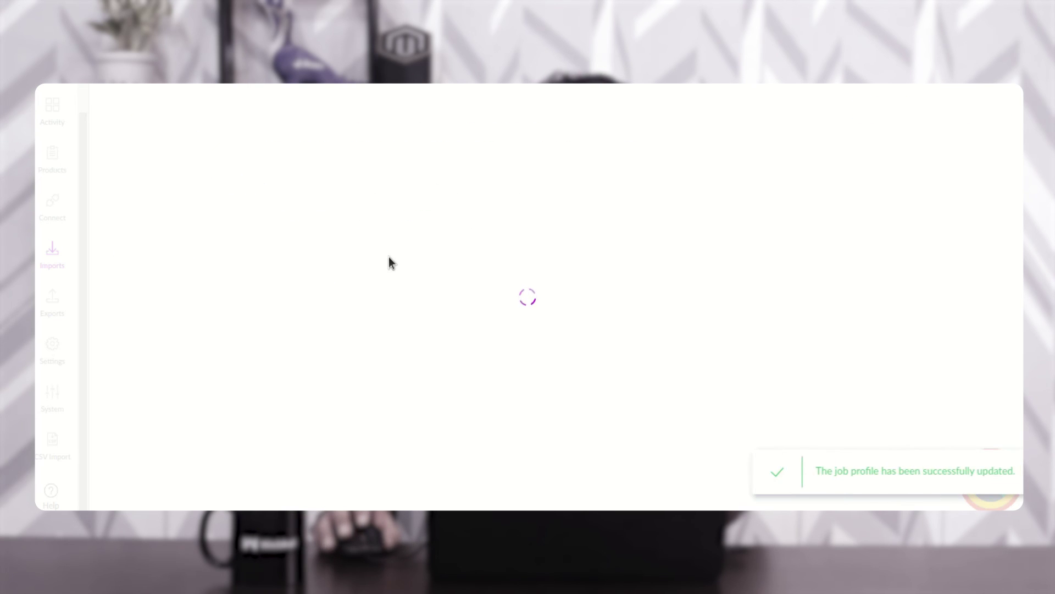
- Choose products_export_image.csv from the Downloads folder again as the upload file for the saved import profile
left_click(370, 184)
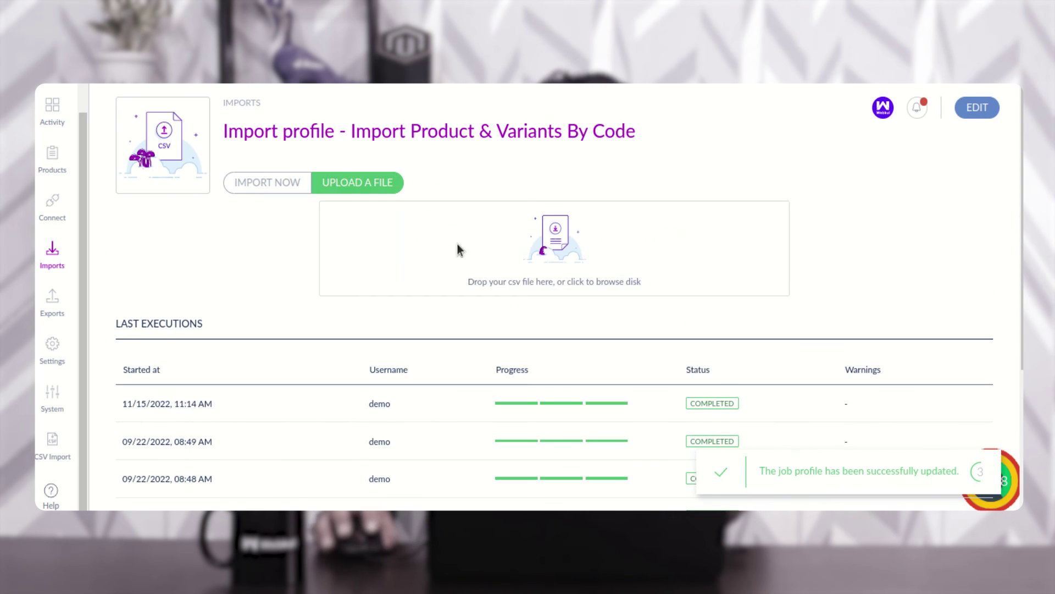
left_click(553, 238)
left_click(300, 229)
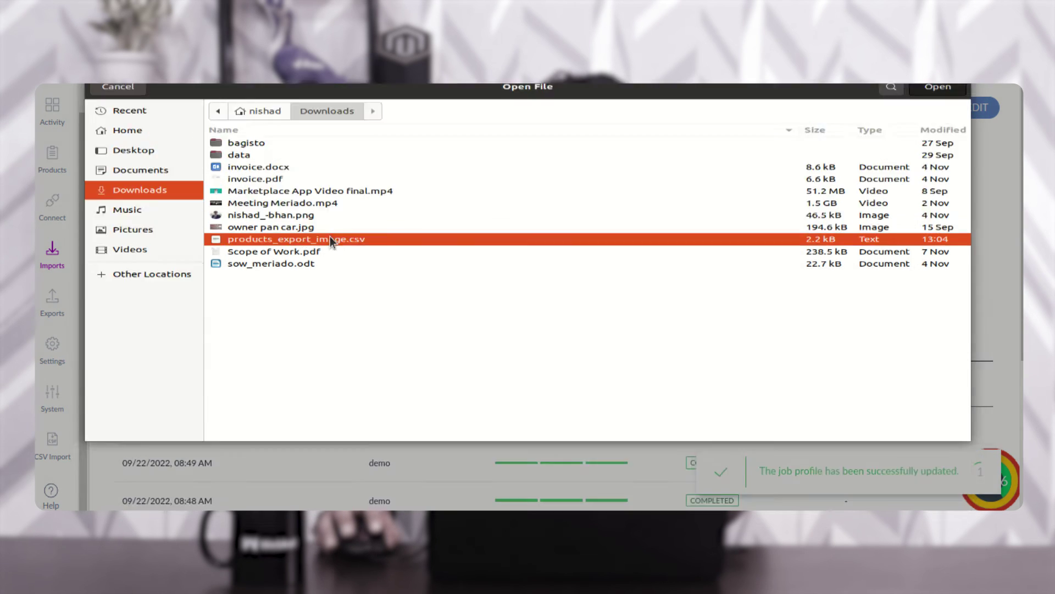
double_click(330, 241)
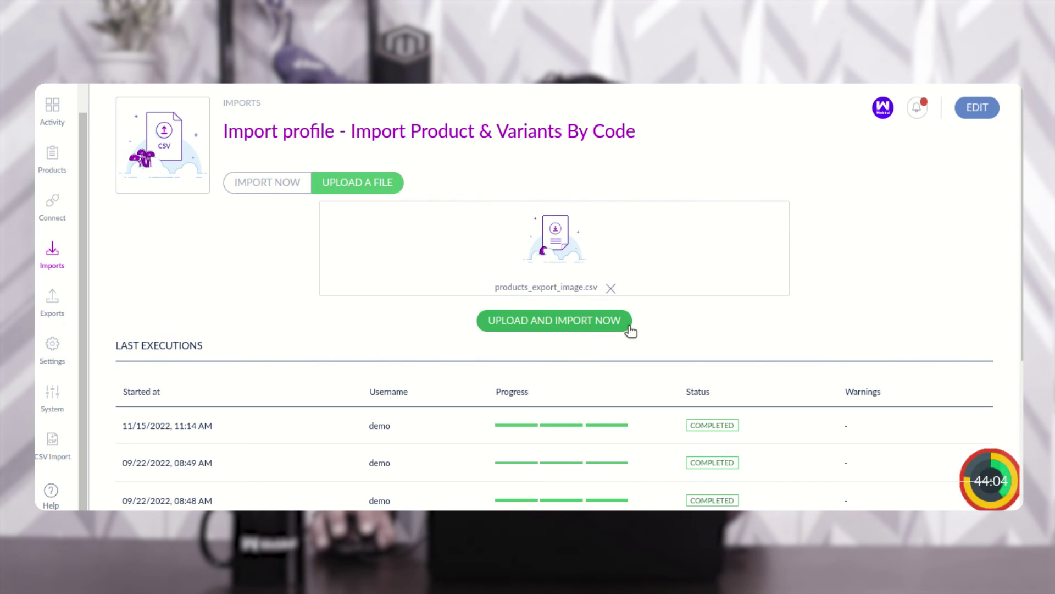